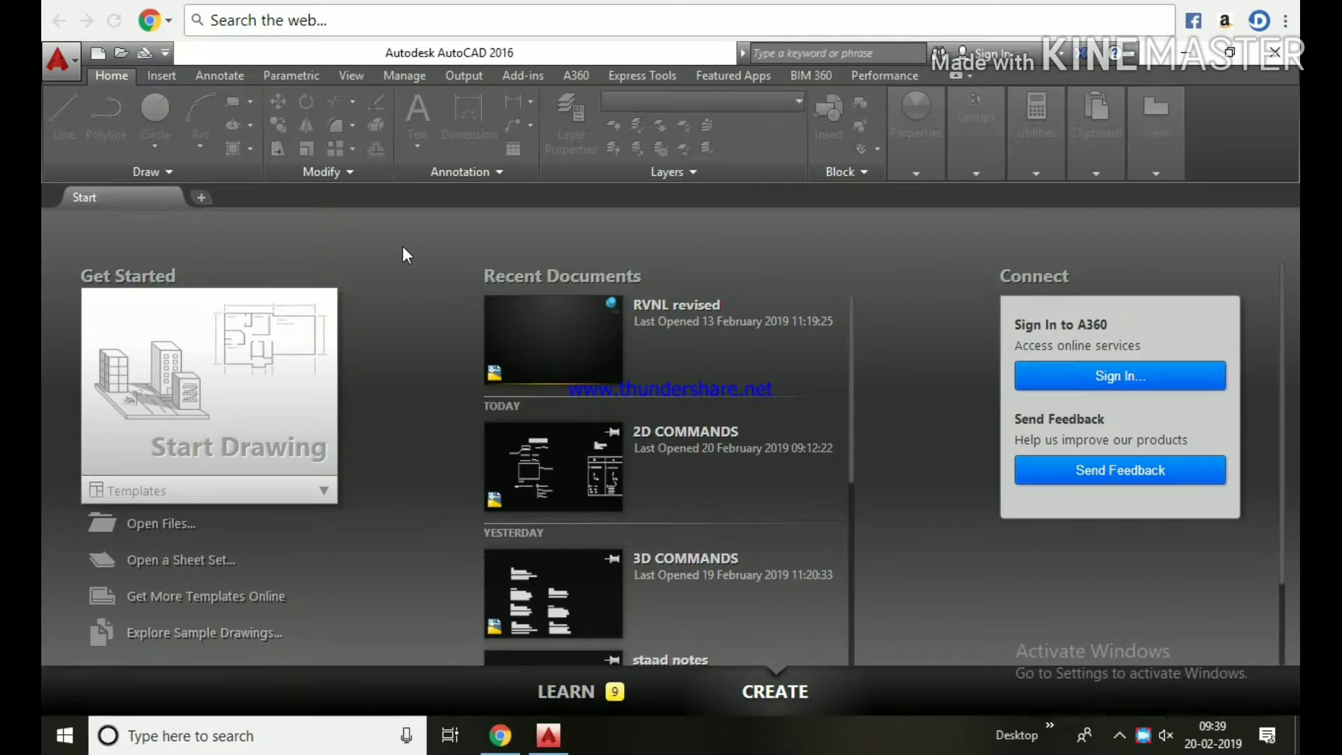
Start a new blank drawing and dock the floating command line at the bottom.
{"action": "left_click", "coordinate": [250, 384]}
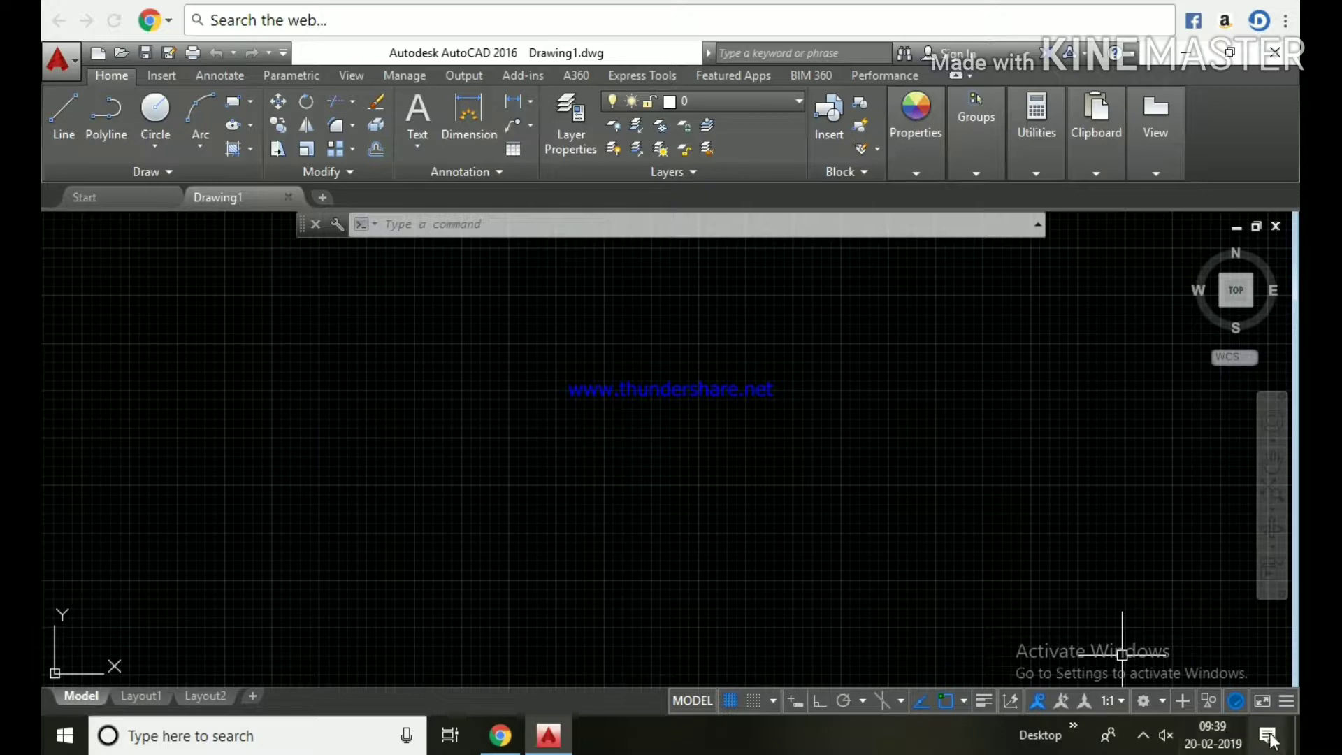
{"action": "left_click", "coordinate": [1141, 739]}
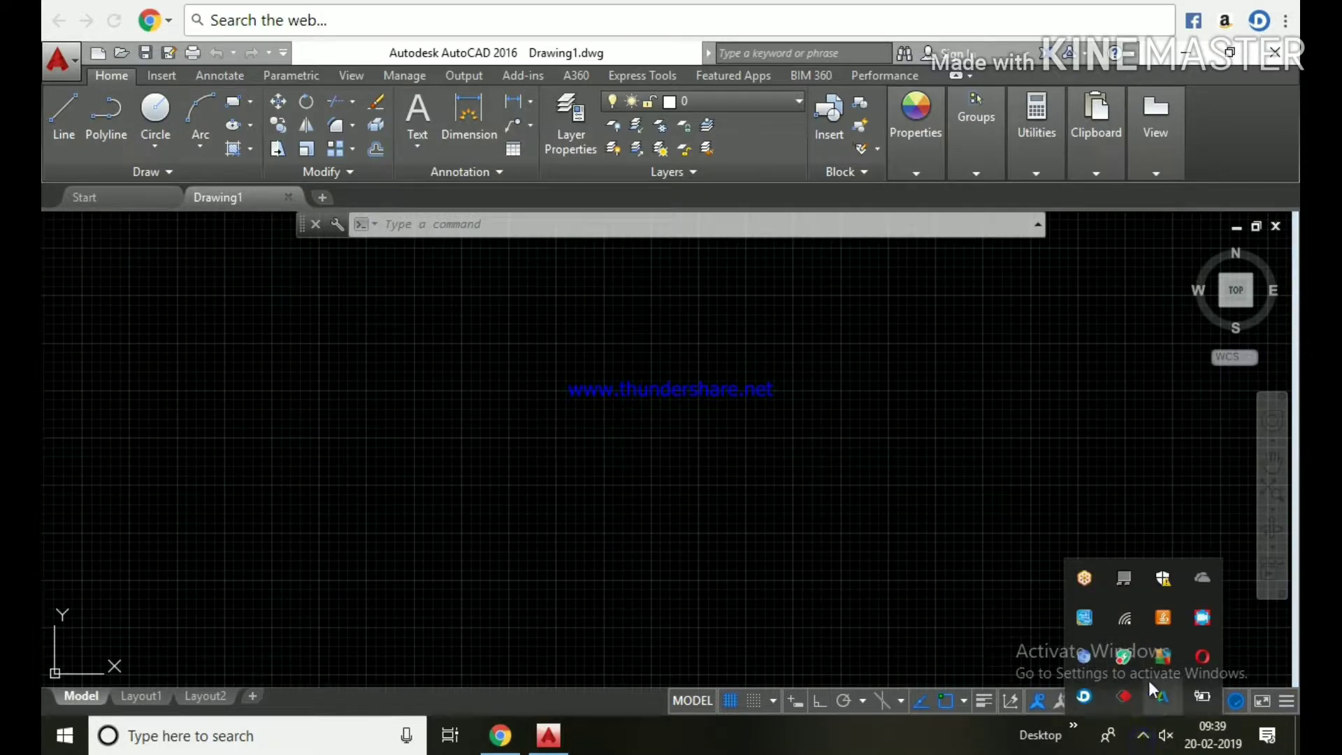
{"action": "left_click", "coordinate": [979, 517]}
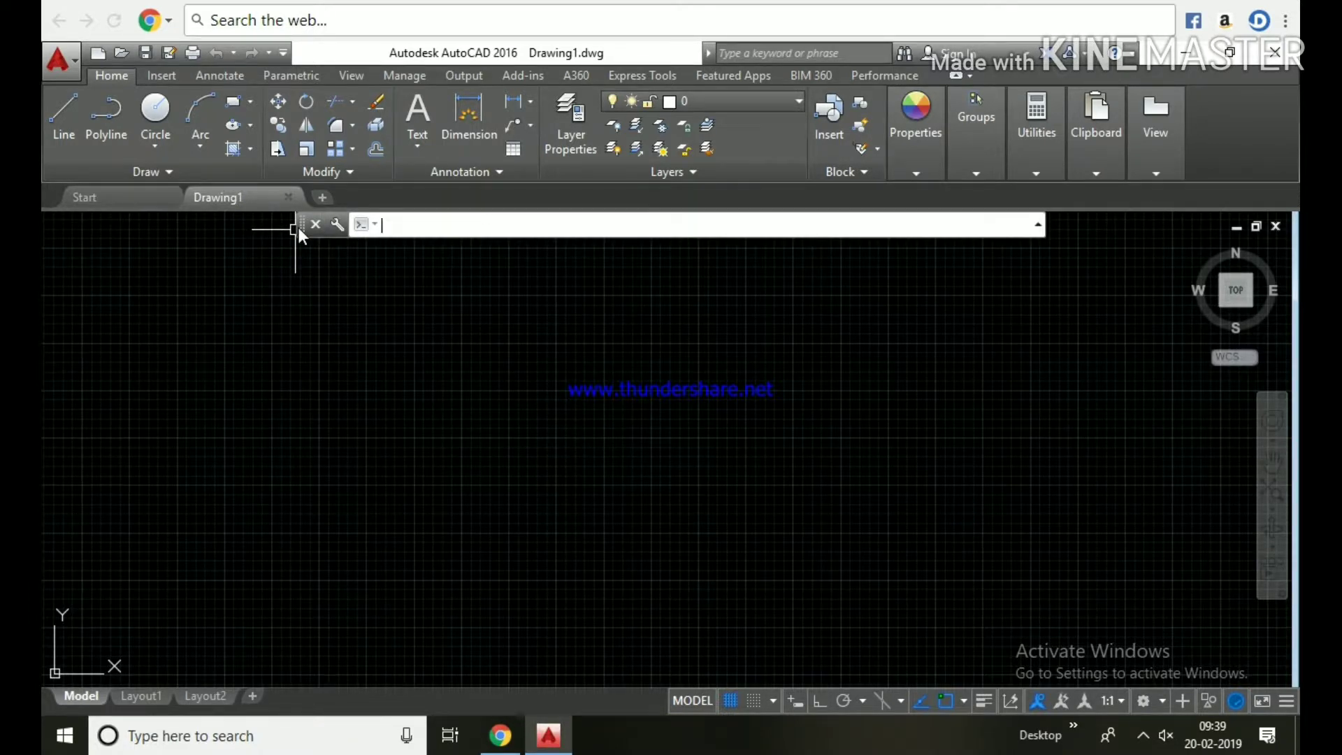
{"action": "left_click_drag", "start_coordinate": [299, 227], "coordinate": [239, 709]}
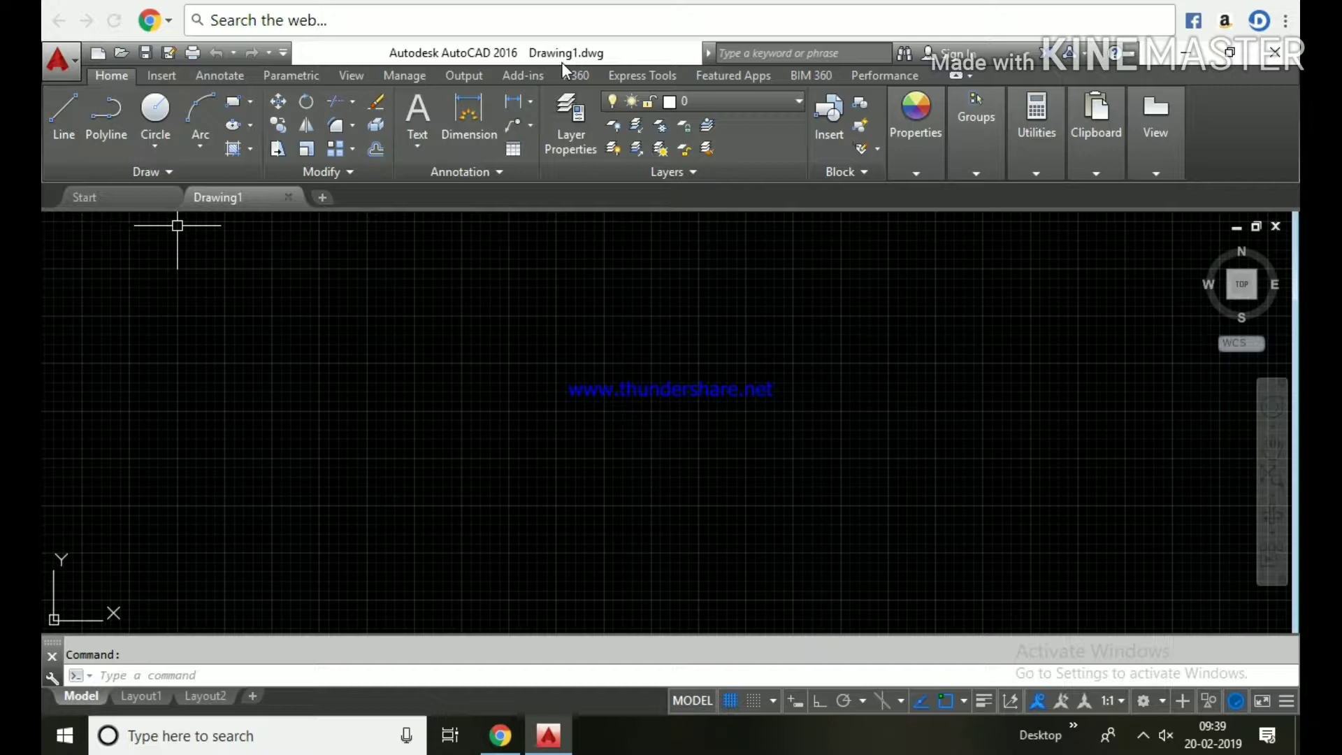
{"action": "left_click", "coordinate": [146, 80]}
{"action": "left_click", "coordinate": [125, 77]}
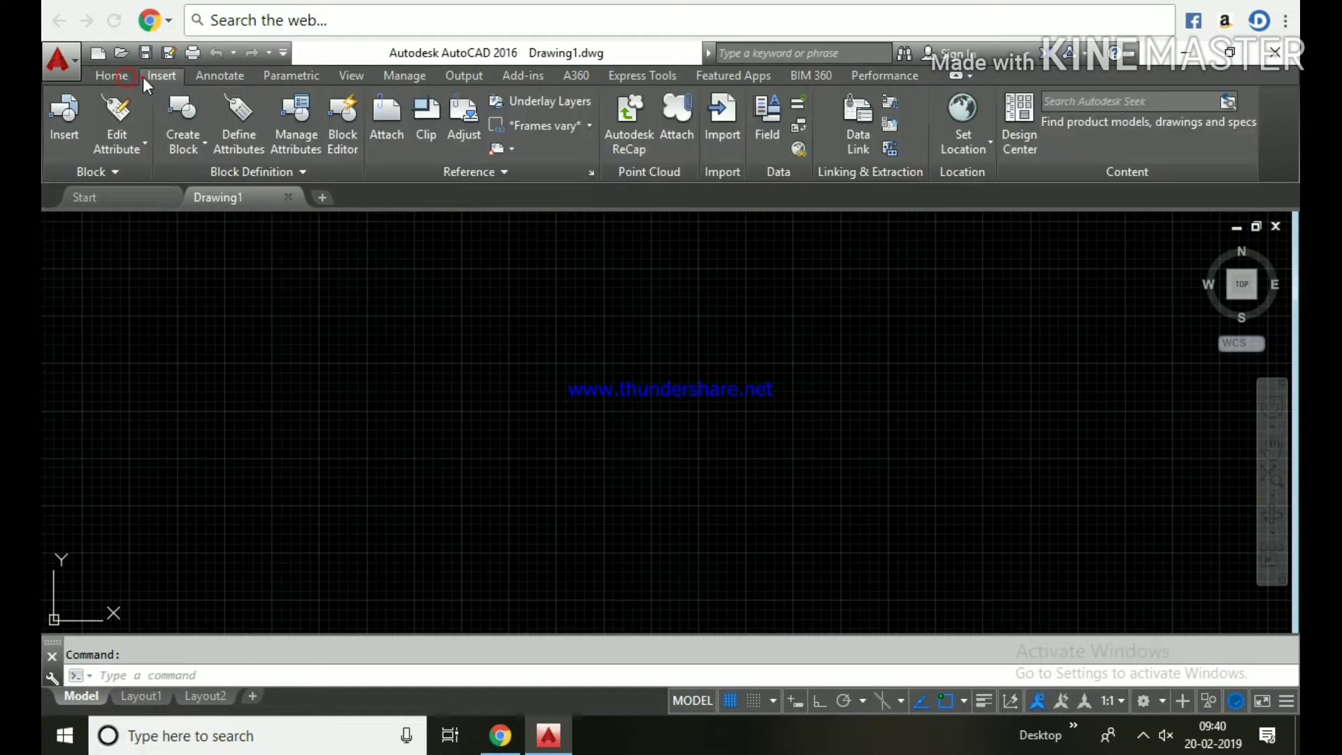
{"action": "left_click", "coordinate": [202, 75]}
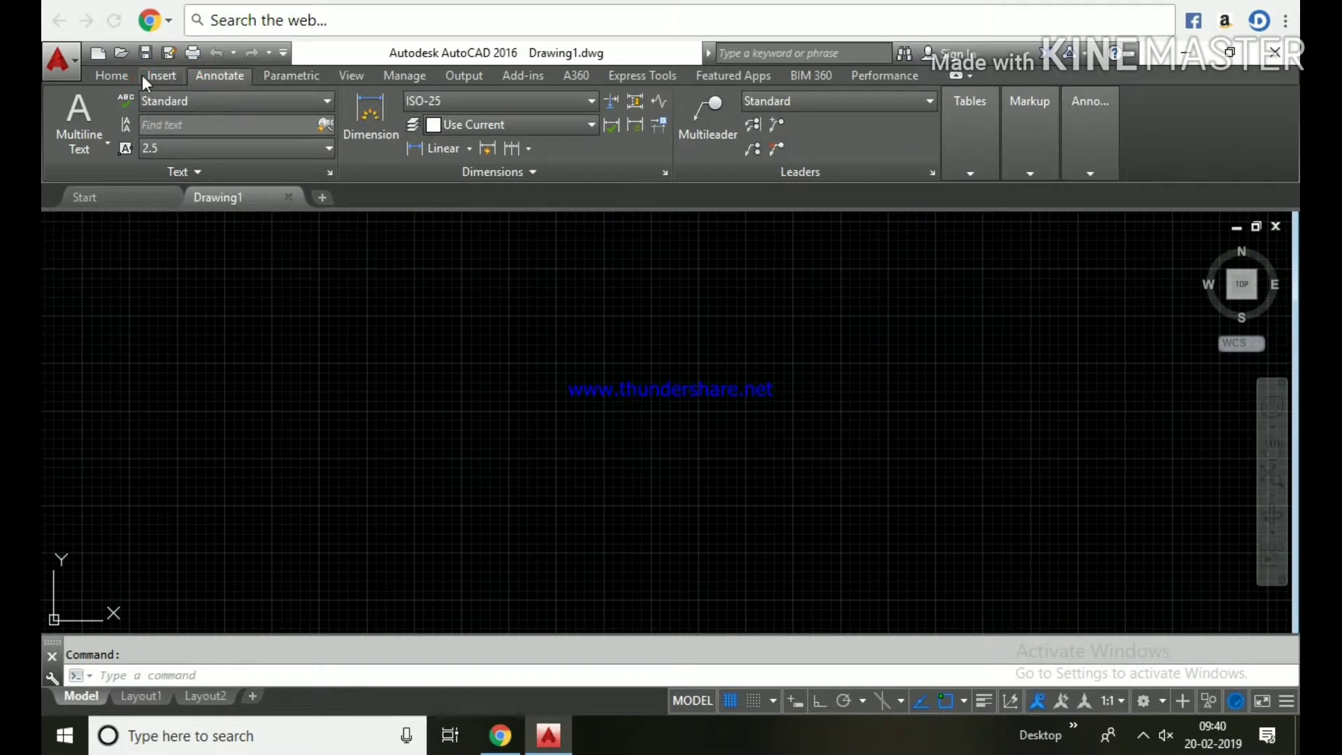
{"action": "left_click", "coordinate": [108, 73]}
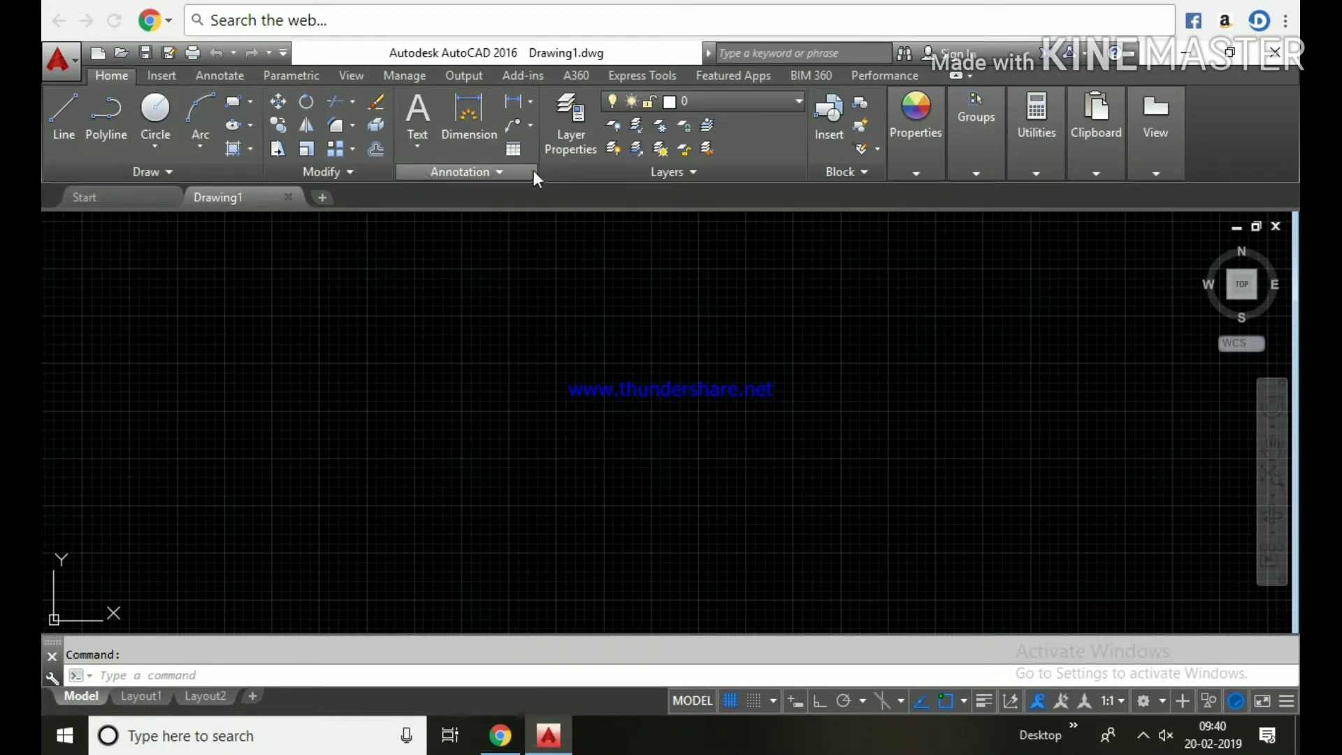
{"action": "left_click", "coordinate": [976, 158]}
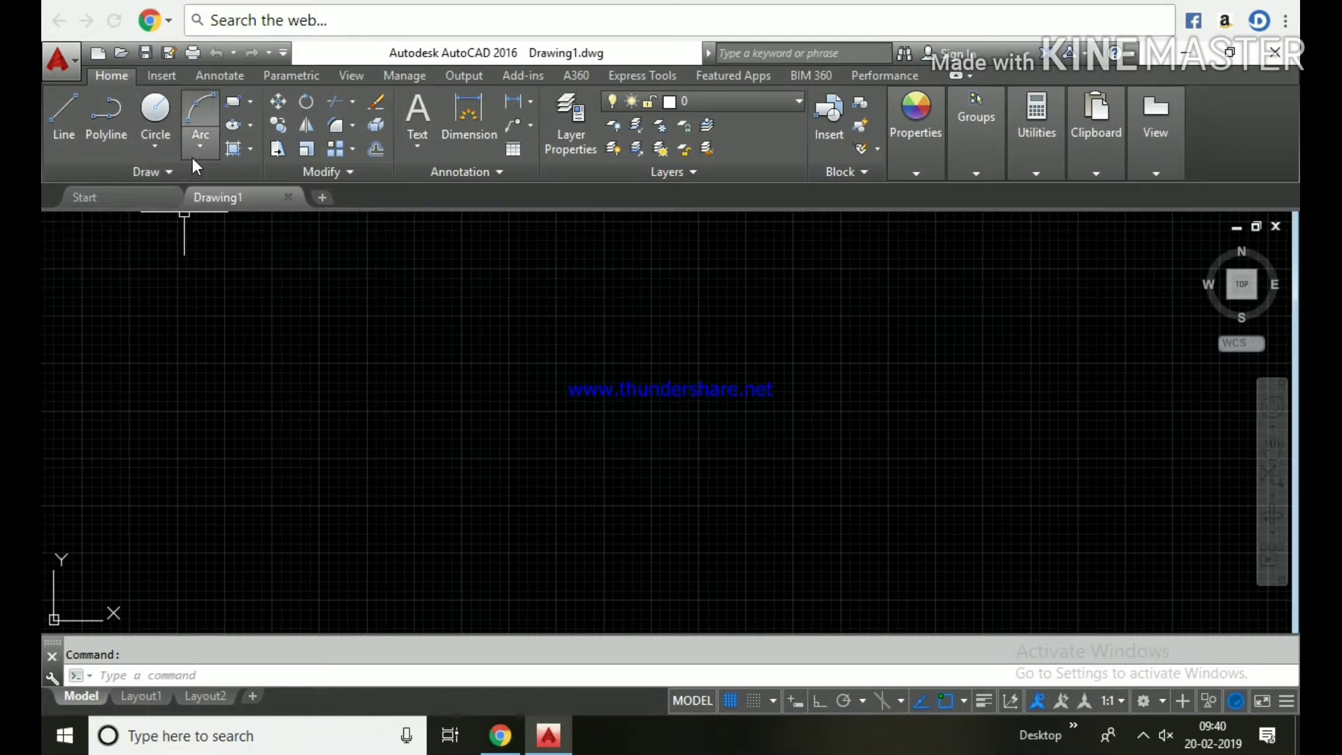
{"action": "left_click", "coordinate": [954, 77]}
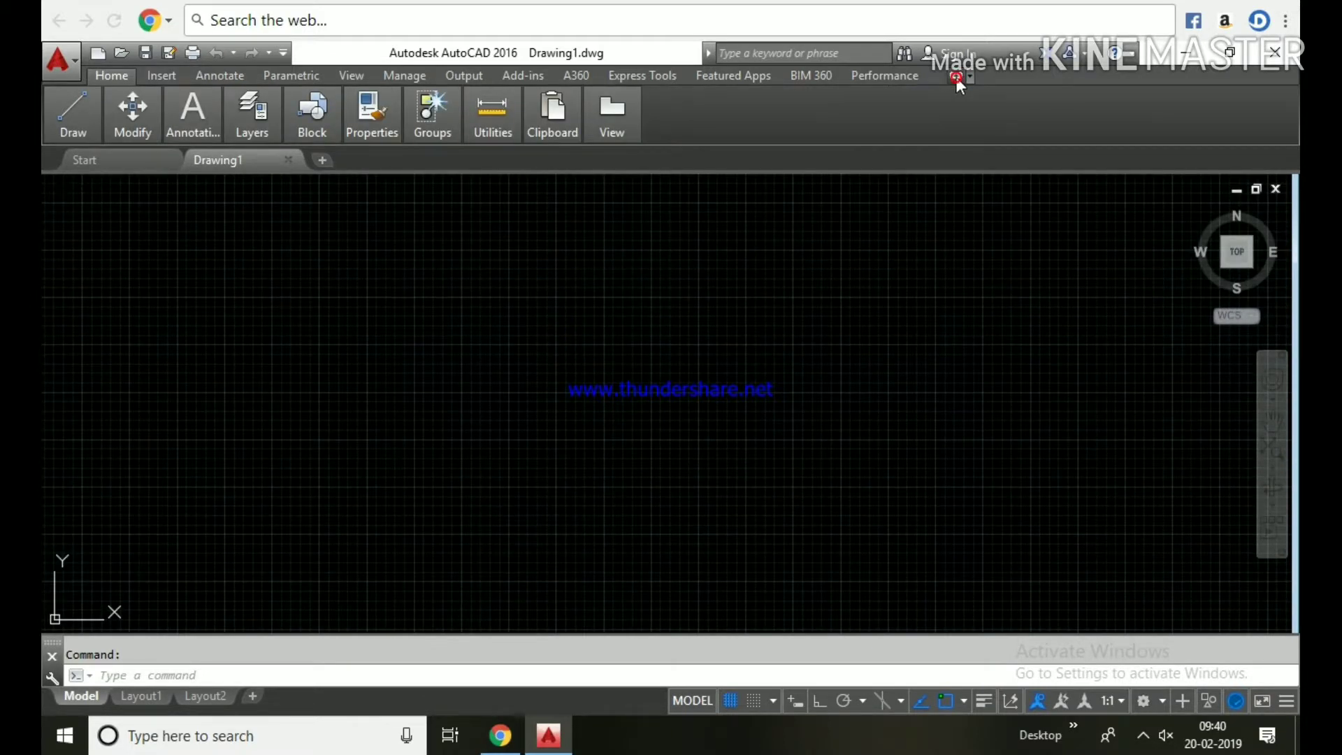
{"action": "left_click", "coordinate": [955, 77]}
{"action": "left_click", "coordinate": [956, 77]}
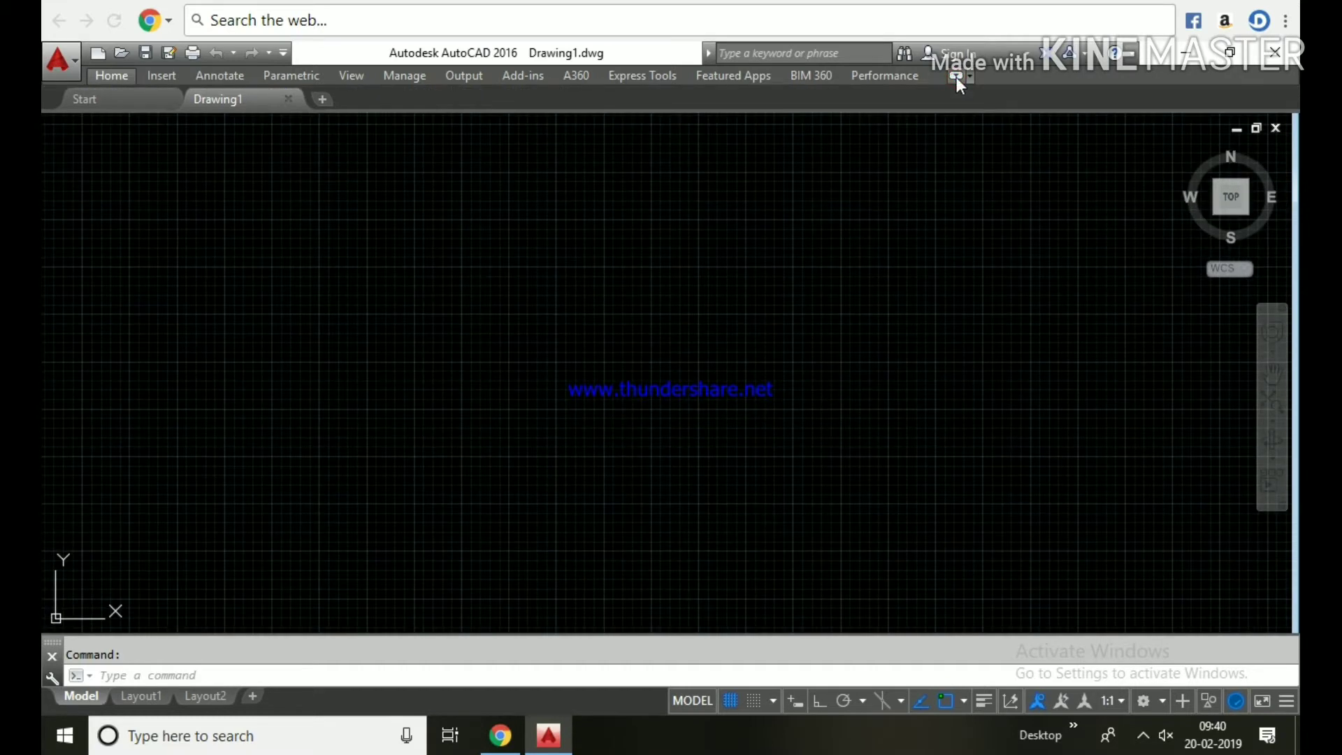
{"action": "left_click", "coordinate": [956, 77]}
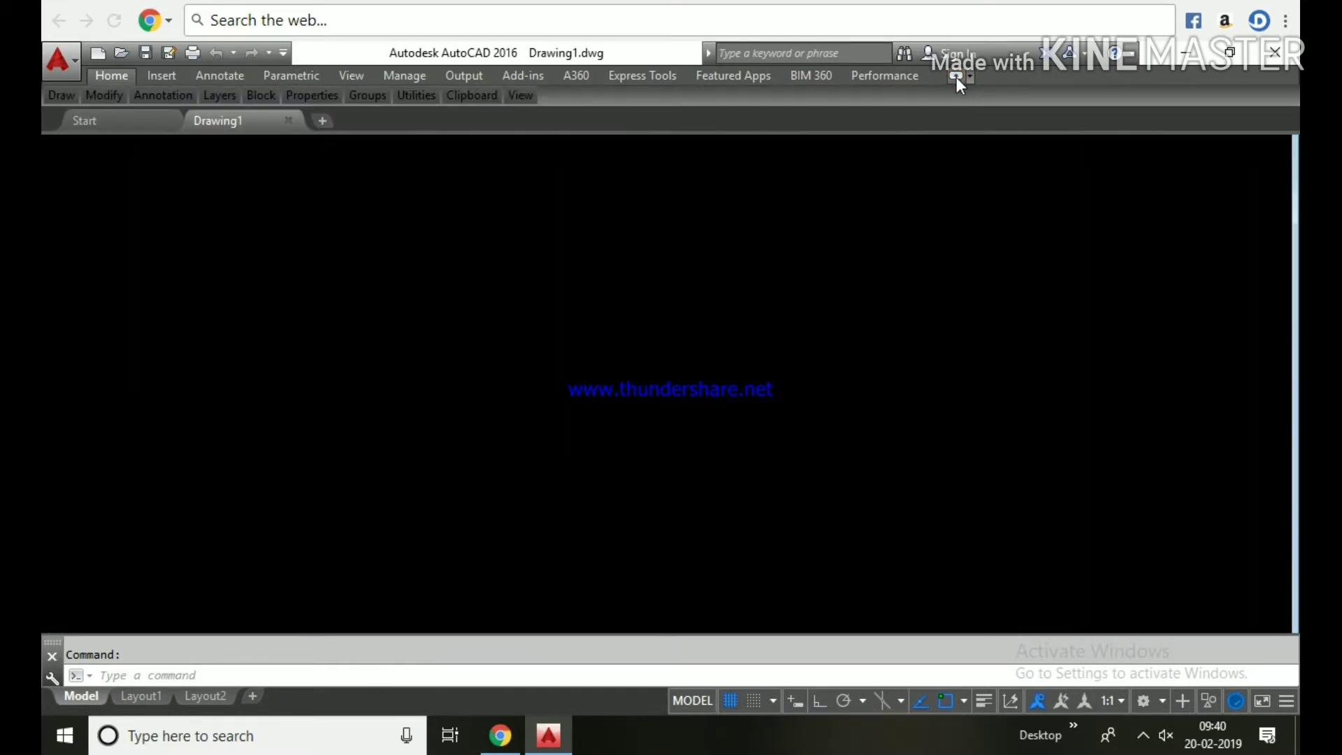
{"action": "left_click", "coordinate": [955, 77]}
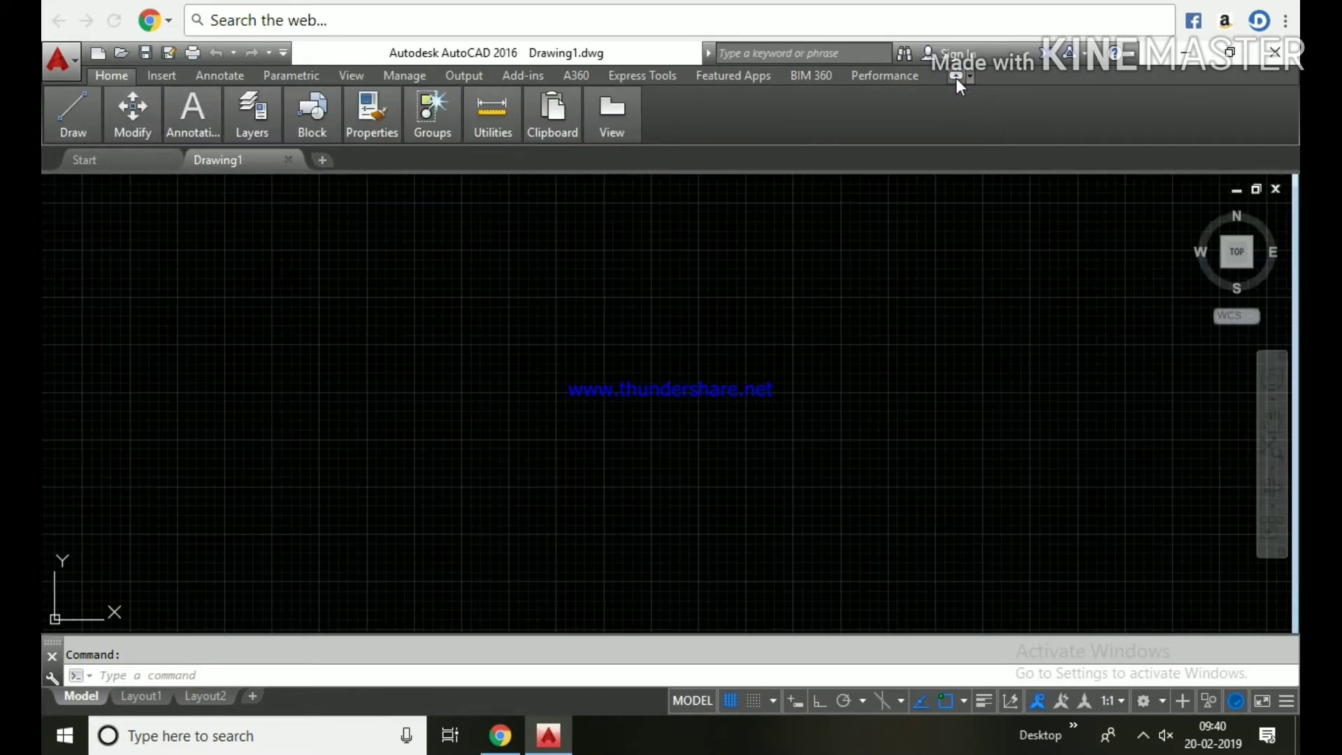
{"action": "left_click", "coordinate": [956, 77]}
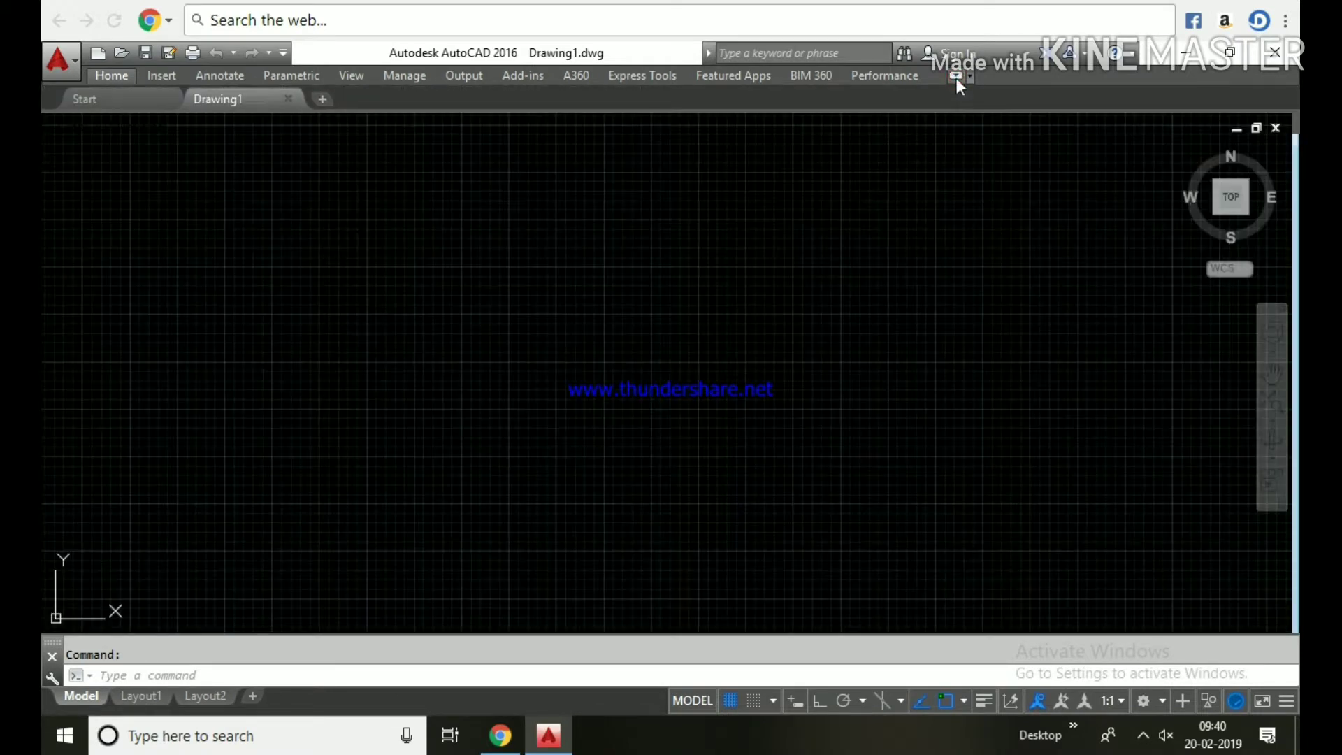
{"action": "left_click", "coordinate": [955, 77]}
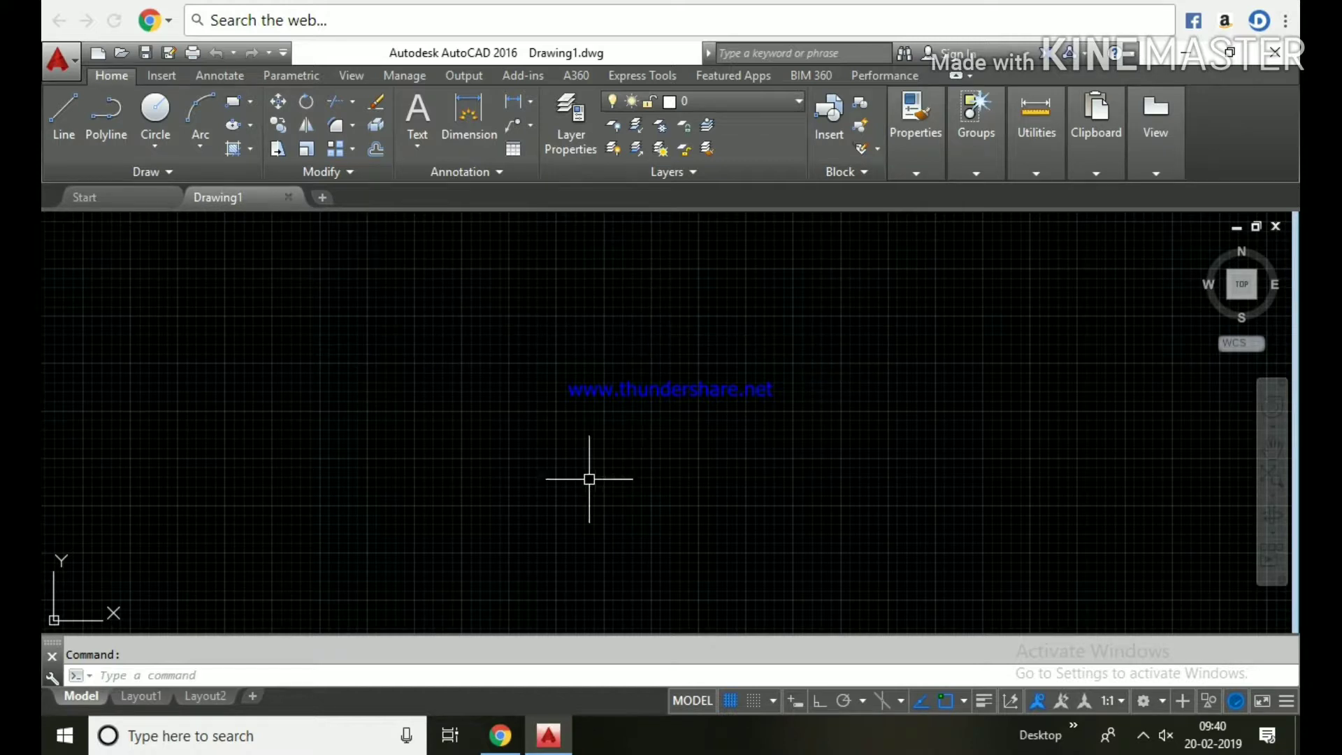
{"action": "left_click", "coordinate": [100, 676]}
{"action": "left_click_drag", "start_coordinate": [48, 641], "coordinate": [336, 408]}
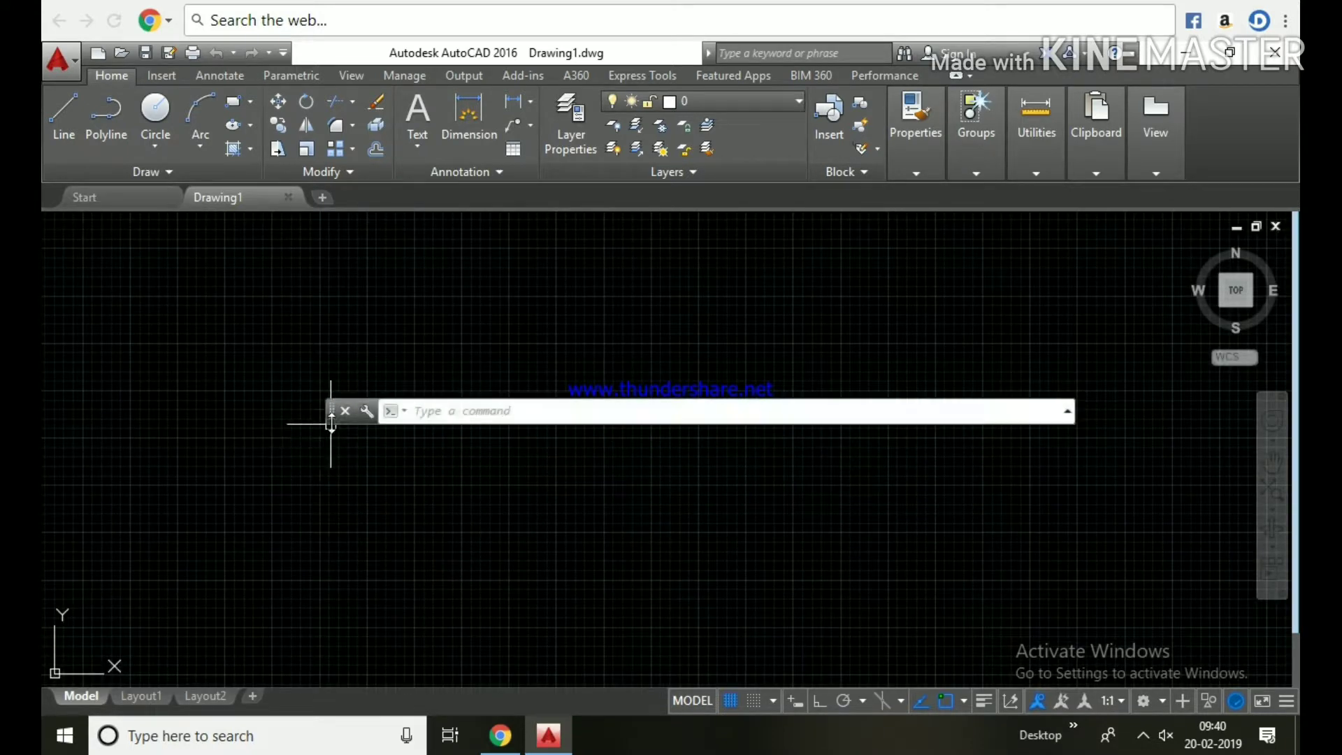
{"action": "mouse_move", "coordinate": [331, 417]}
{"action": "left_mouse_down"}
{"action": "mouse_move", "coordinate": [51, 664]}
{"action": "mouse_move", "coordinate": [233, 480]}
{"action": "left_mouse_up"}
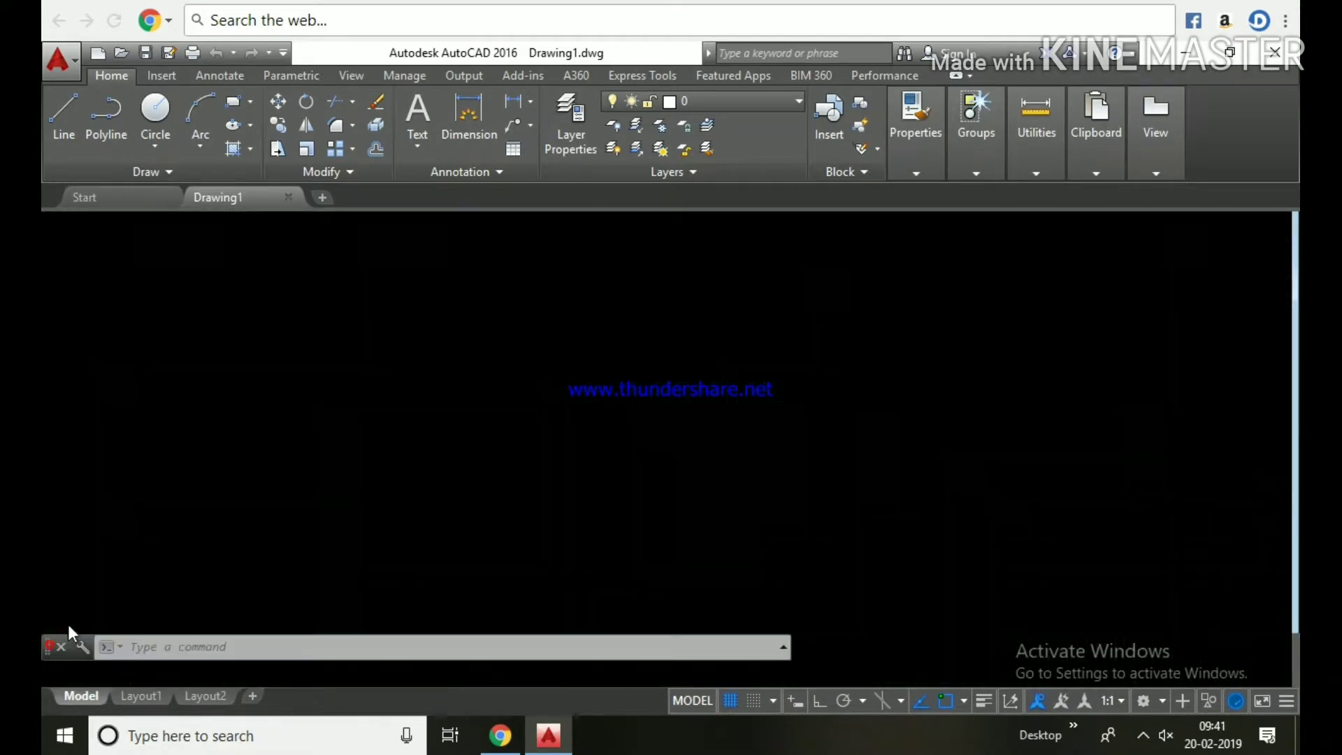
{"action": "left_click", "coordinate": [237, 478]}
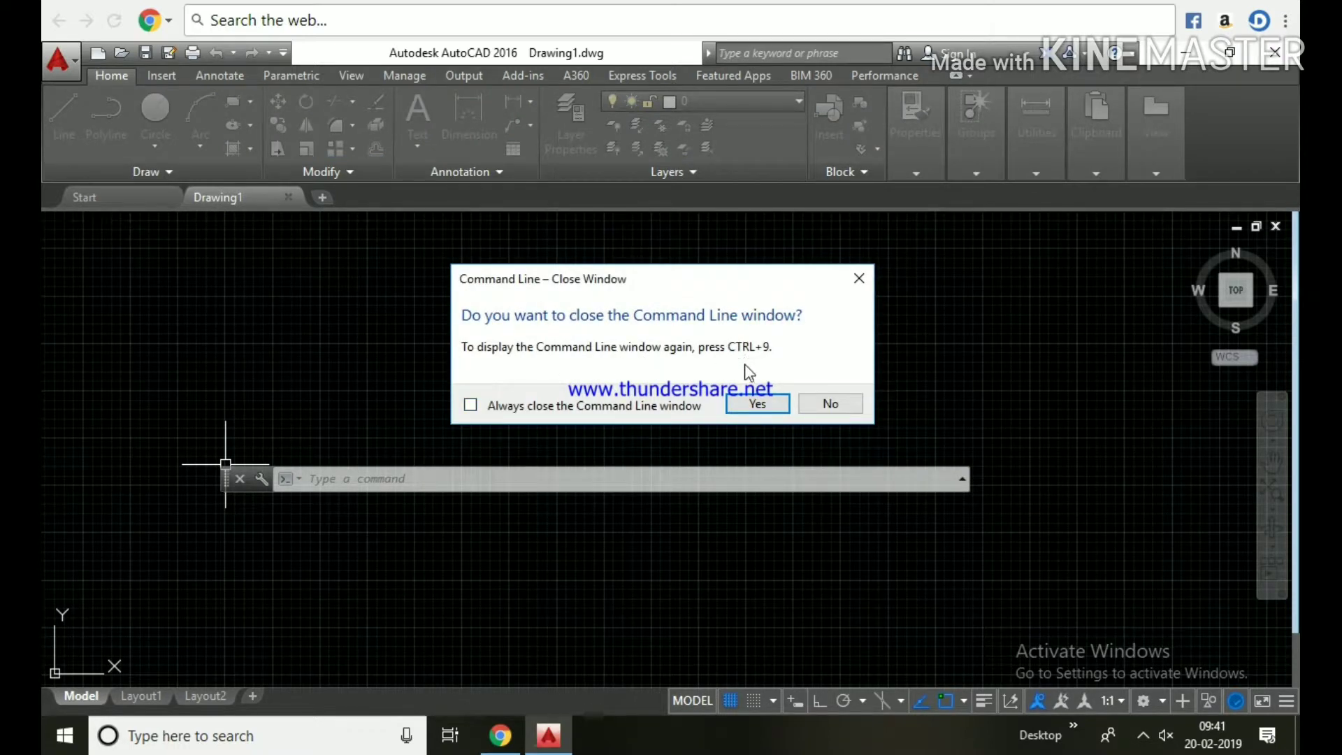
{"action": "left_click", "coordinate": [752, 403]}
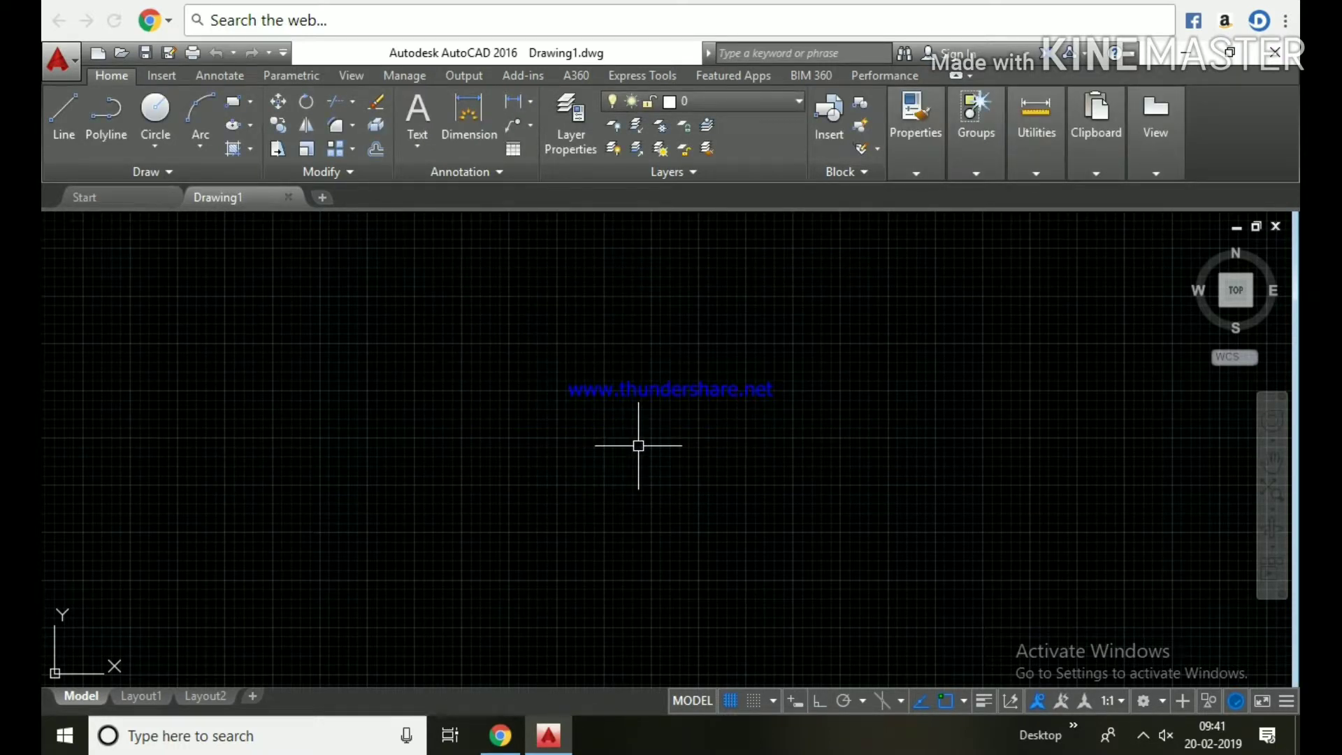
{"action": "key", "text": "ctrl+9"}
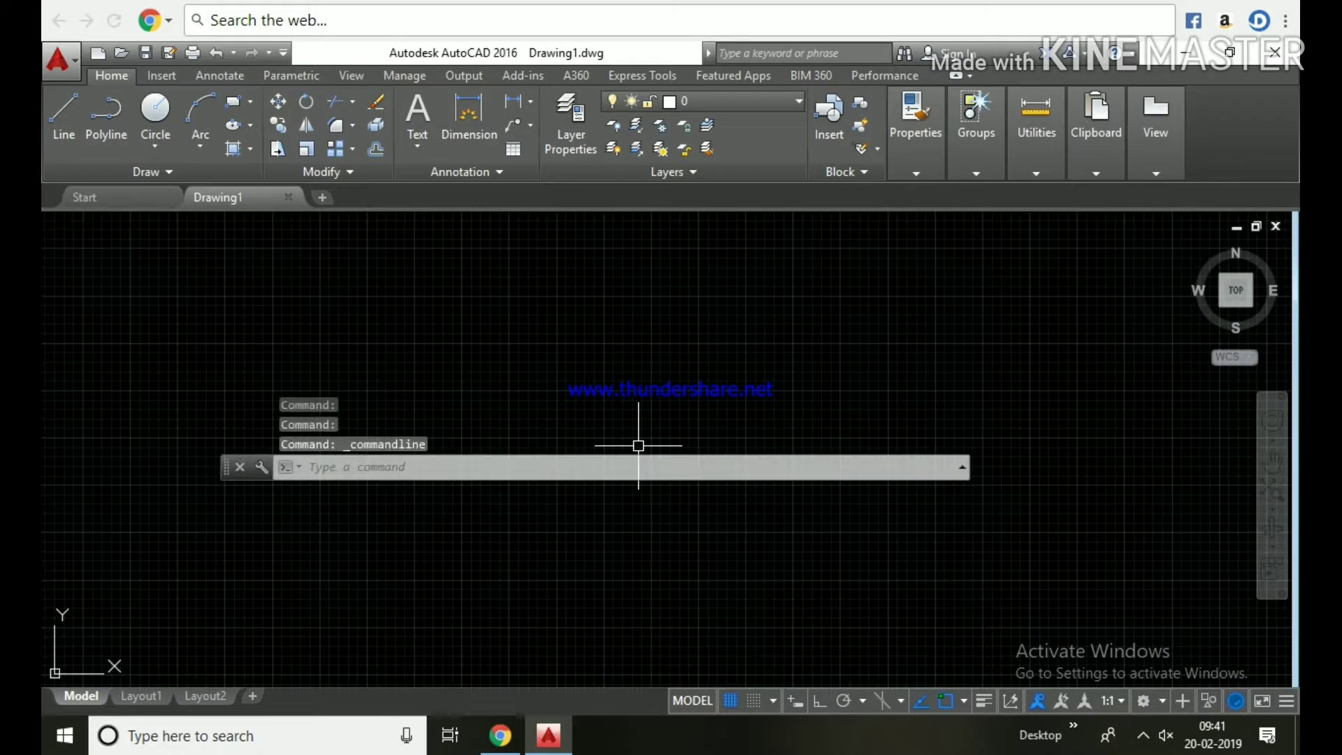
{"action": "left_click", "coordinate": [506, 468]}
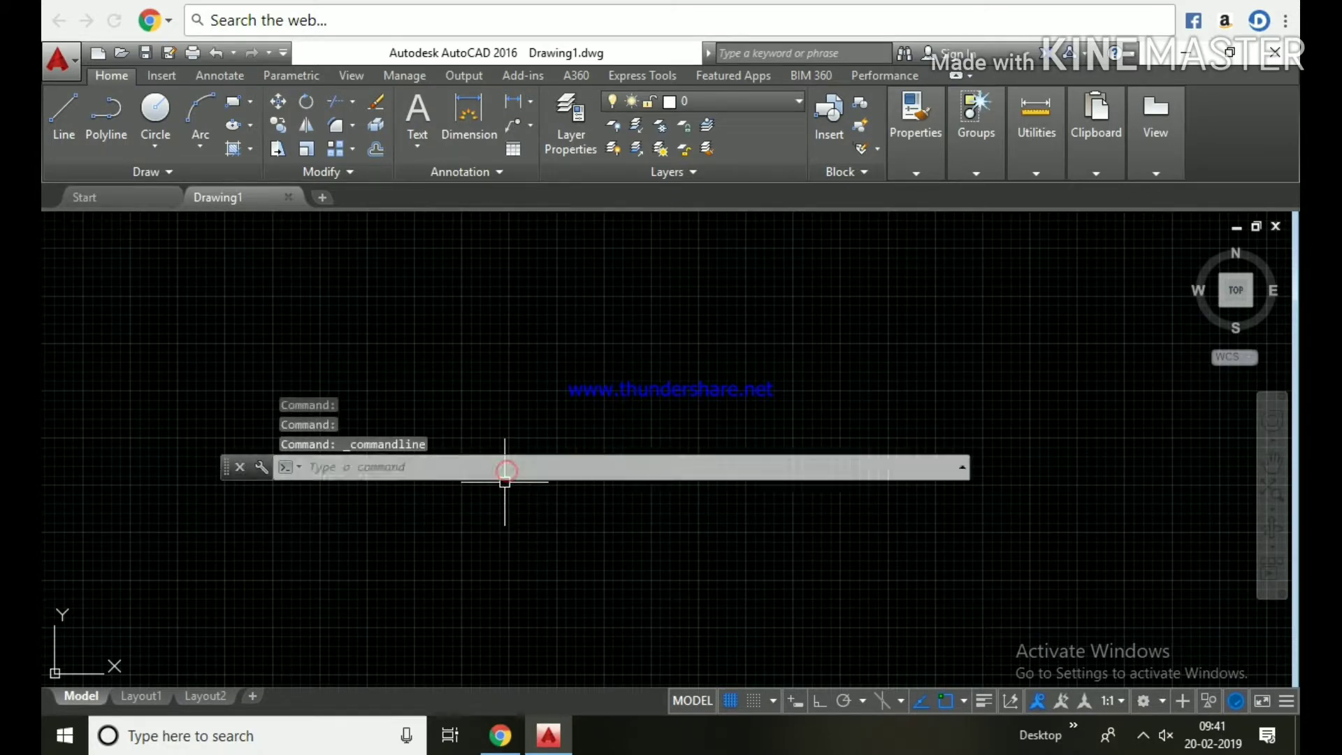
{"action": "left_click_drag", "start_coordinate": [222, 467], "coordinate": [174, 673]}
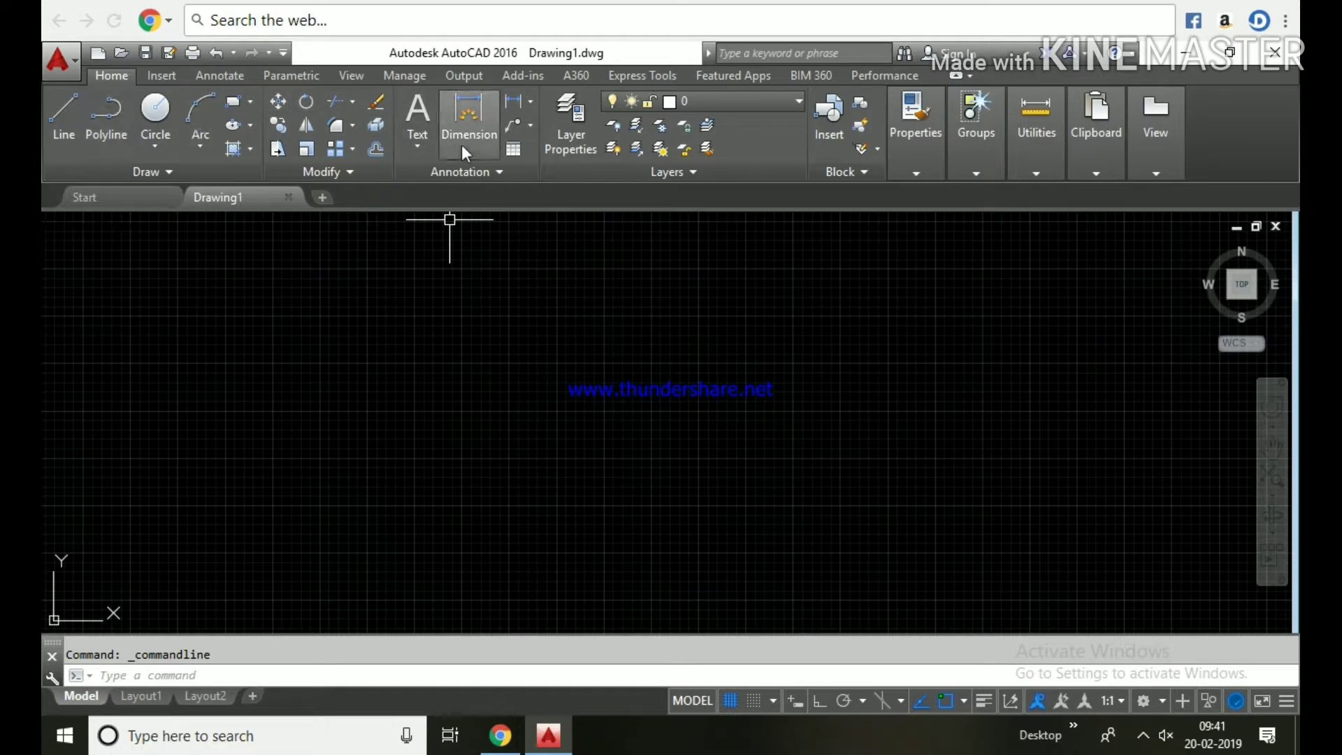
Switch workspaces to 3D Basics, then 3D Modeling, then back to Drafting & Annotation.
{"action": "left_click", "coordinate": [199, 677]}
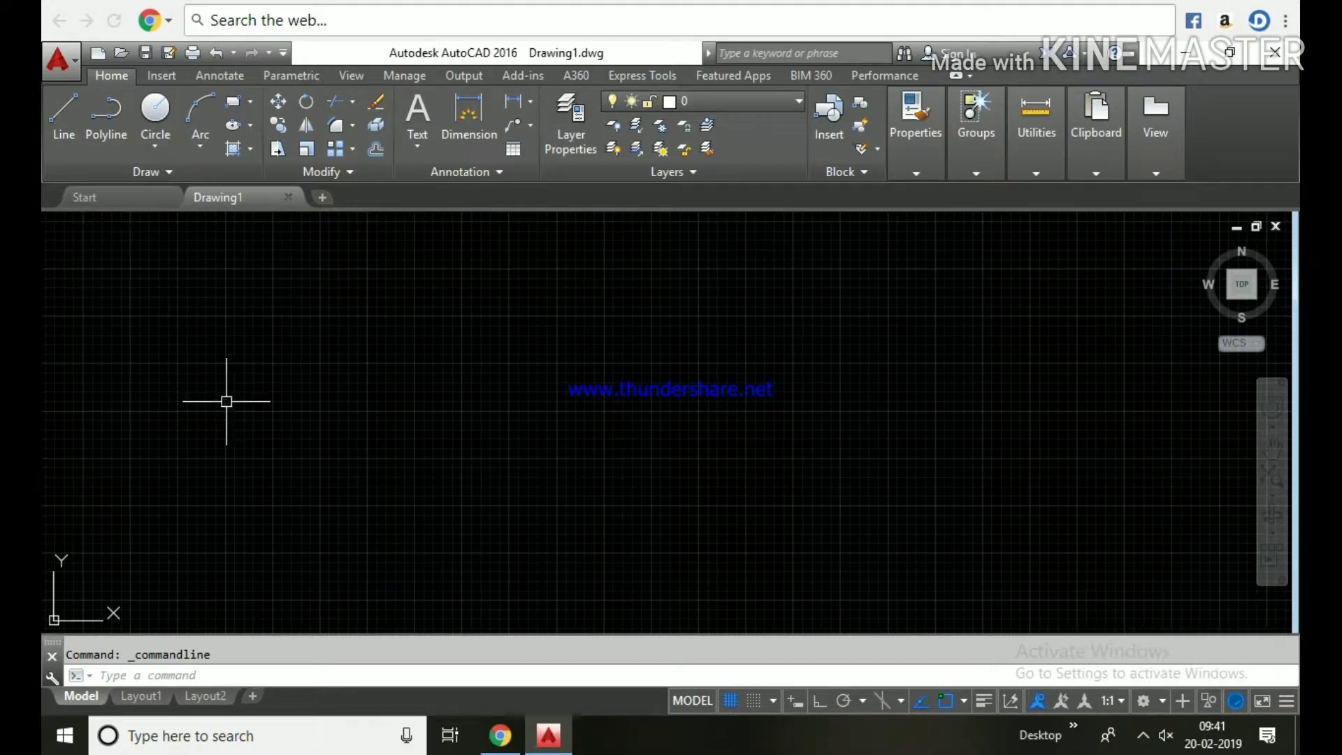
{"action": "left_click", "coordinate": [1144, 699]}
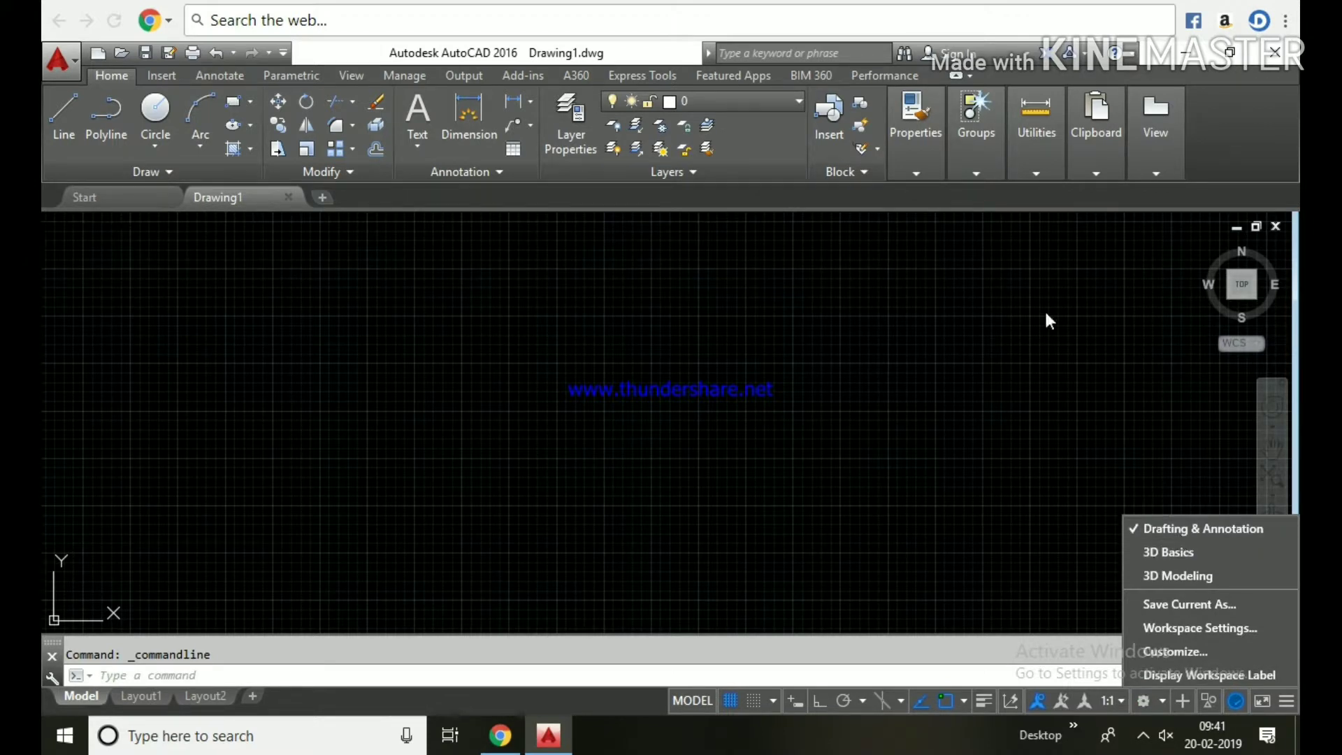
{"action": "left_click", "coordinate": [1181, 551]}
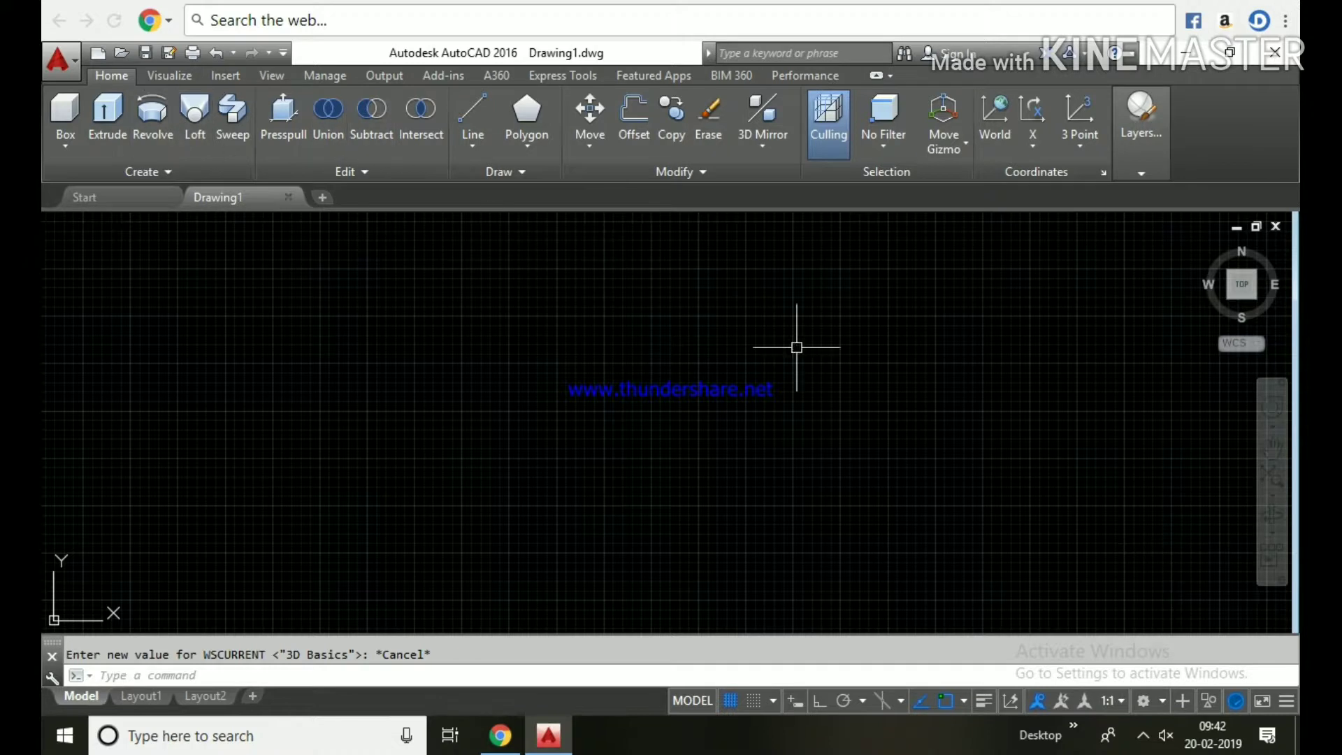
{"action": "left_click", "coordinate": [1150, 699]}
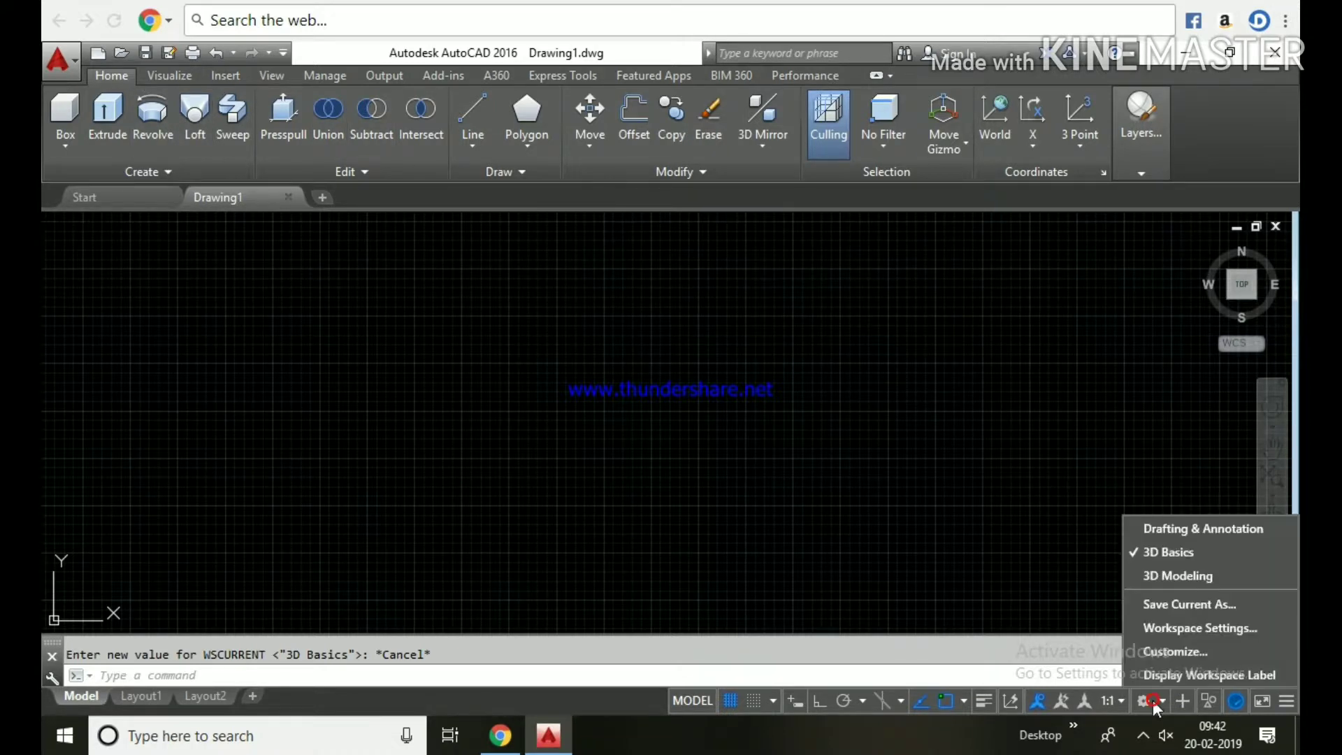
{"action": "left_click", "coordinate": [1193, 575]}
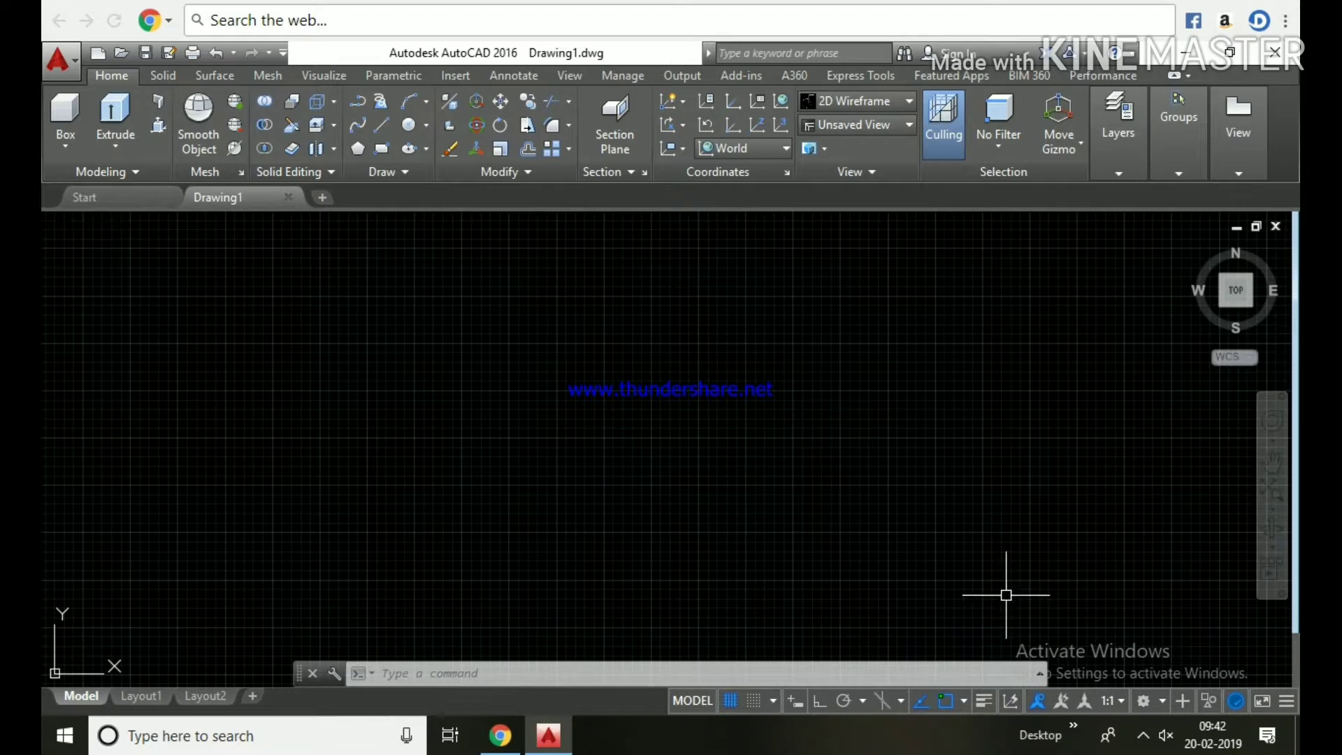
{"action": "left_click", "coordinate": [1143, 700]}
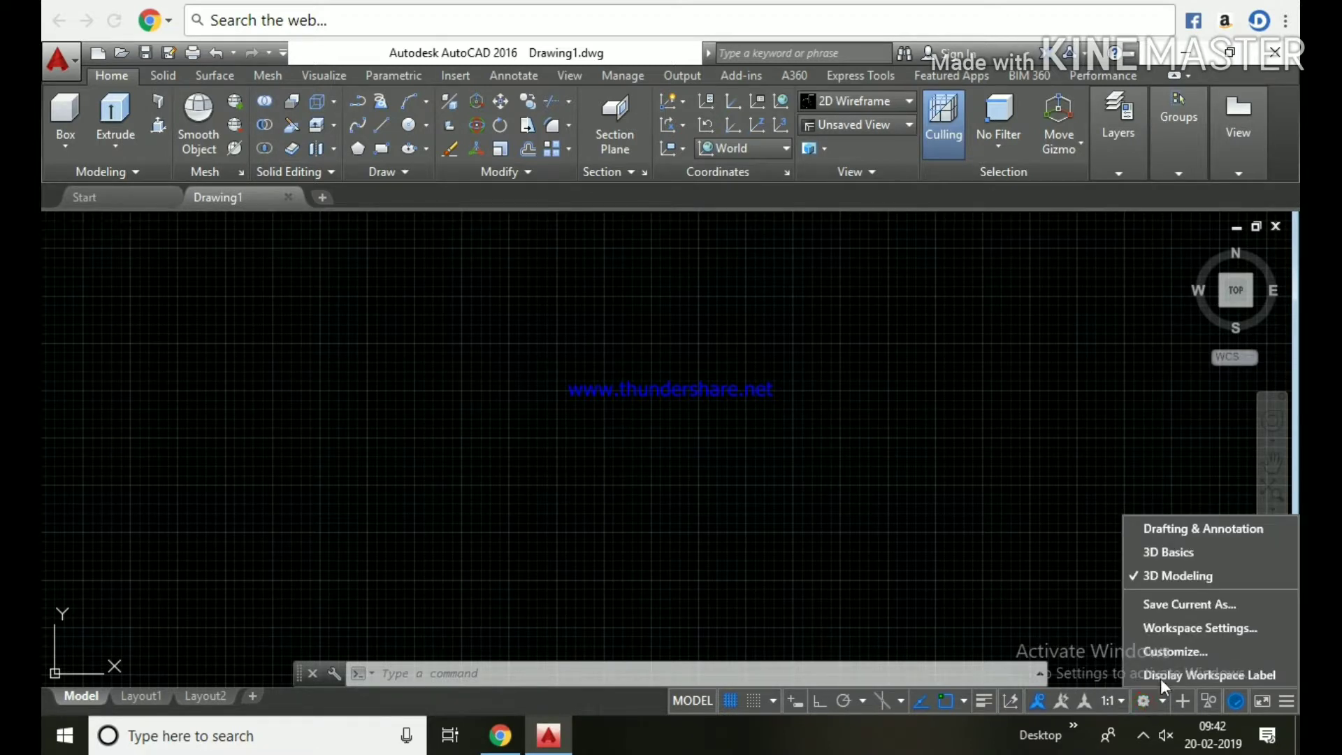
{"action": "left_click", "coordinate": [1193, 530]}
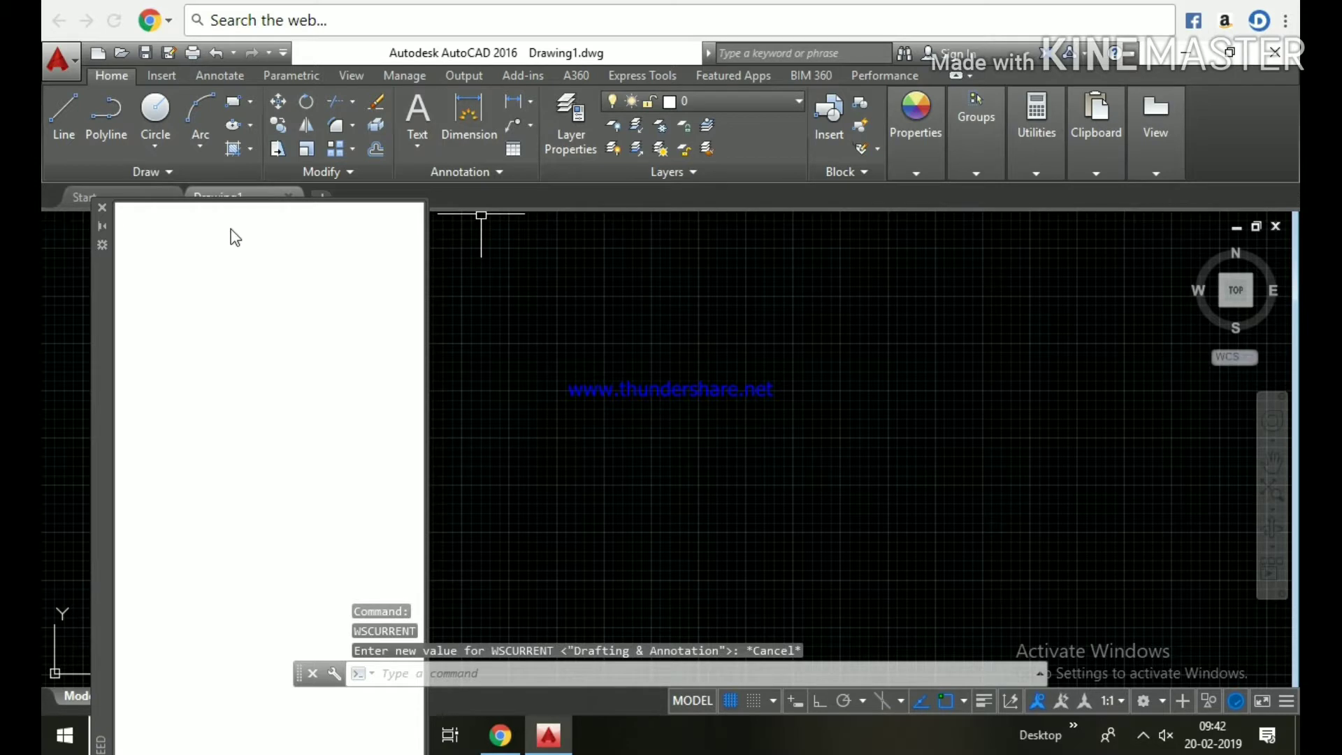
Close the Design Feed palette on the left of the canvas.
{"action": "left_click", "coordinate": [102, 208]}
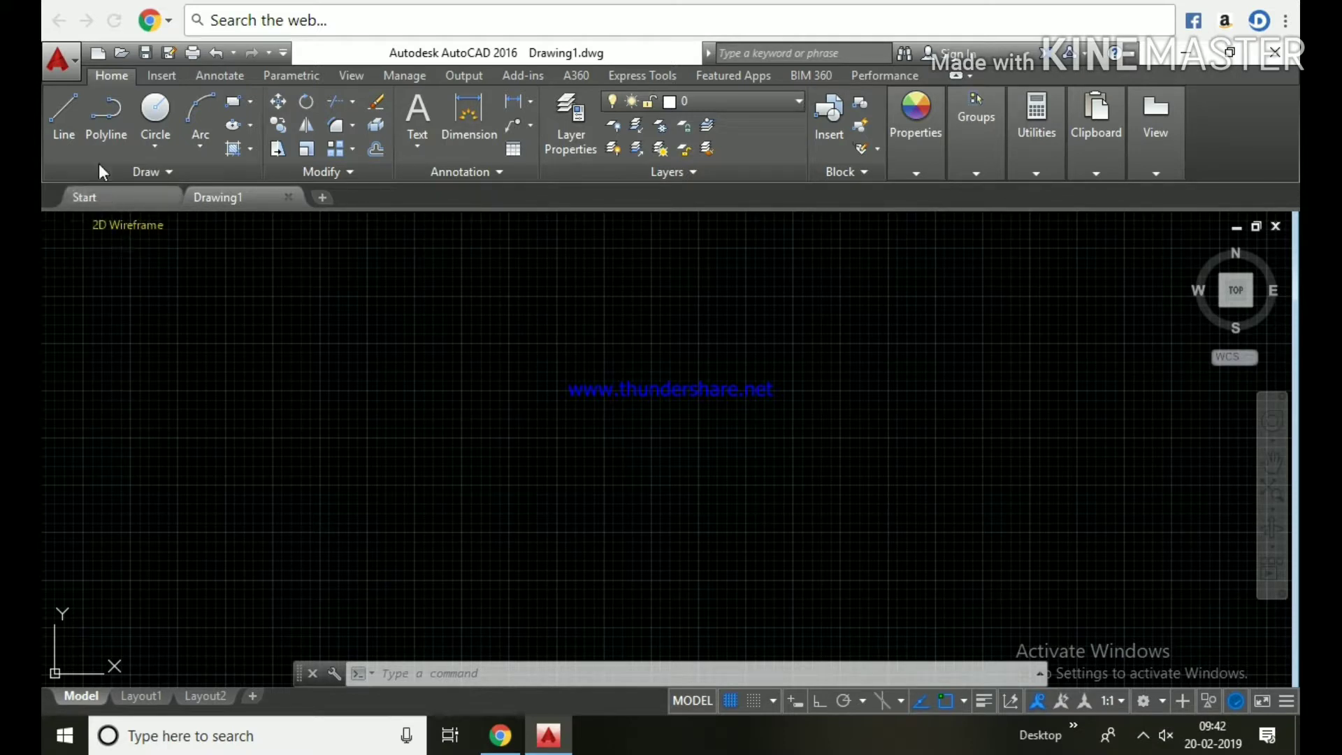
Start an irregular outline with LINE, drawing its first ten connected segments.
{"action": "left_click", "coordinate": [57, 112]}
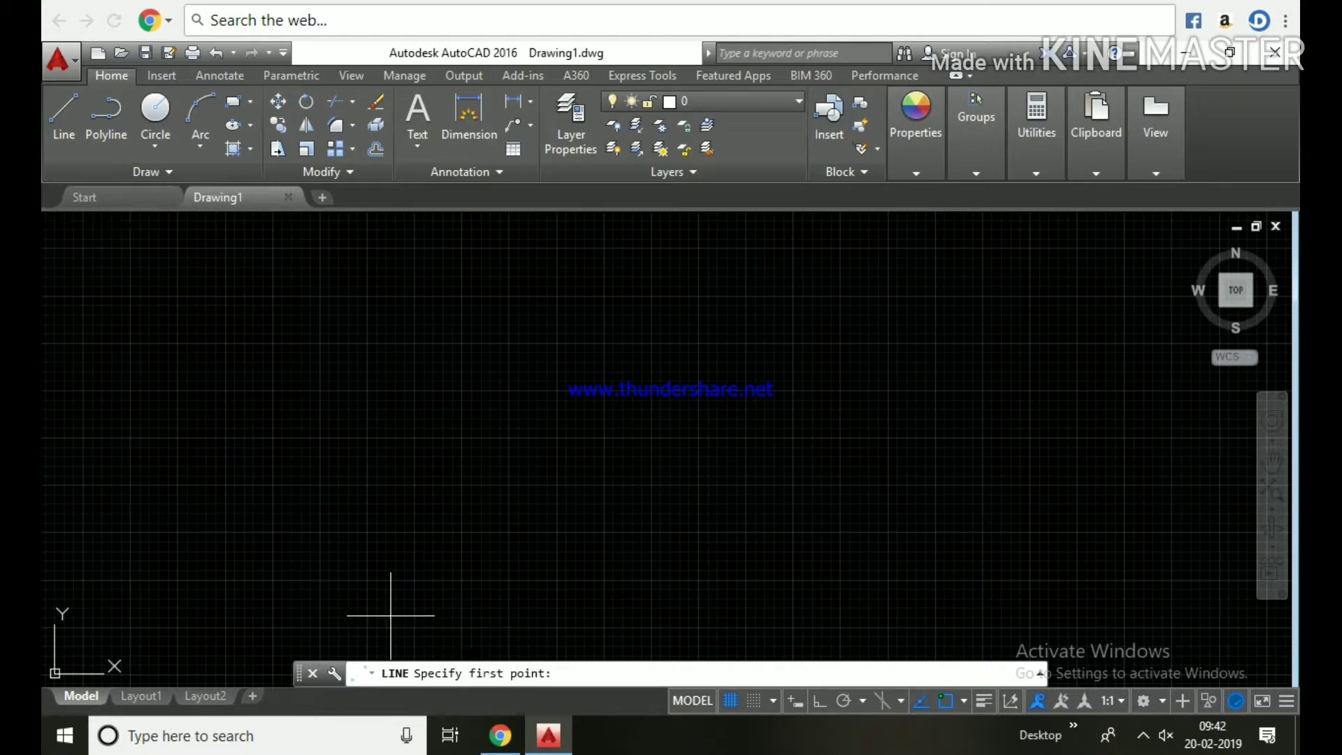
{"action": "left_click_drag", "start_coordinate": [296, 672], "coordinate": [281, 271]}
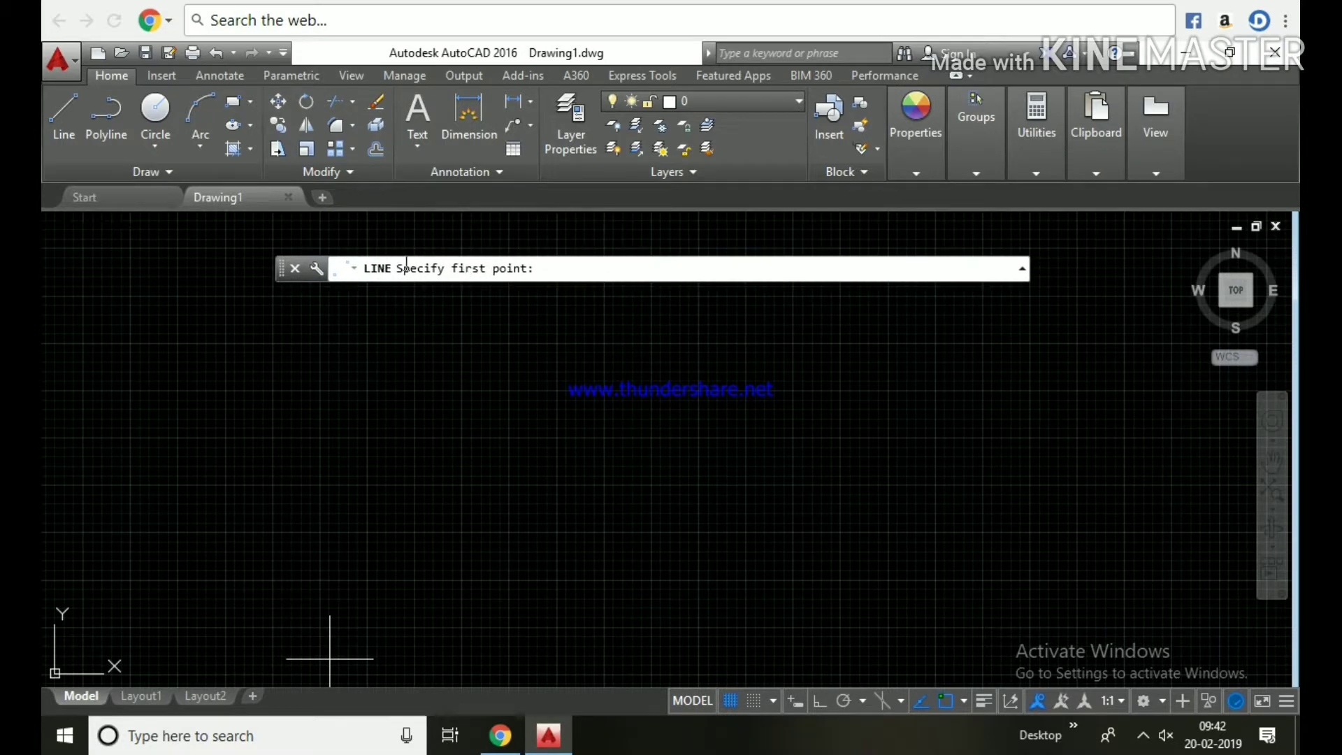
{"action": "left_click", "coordinate": [381, 540]}
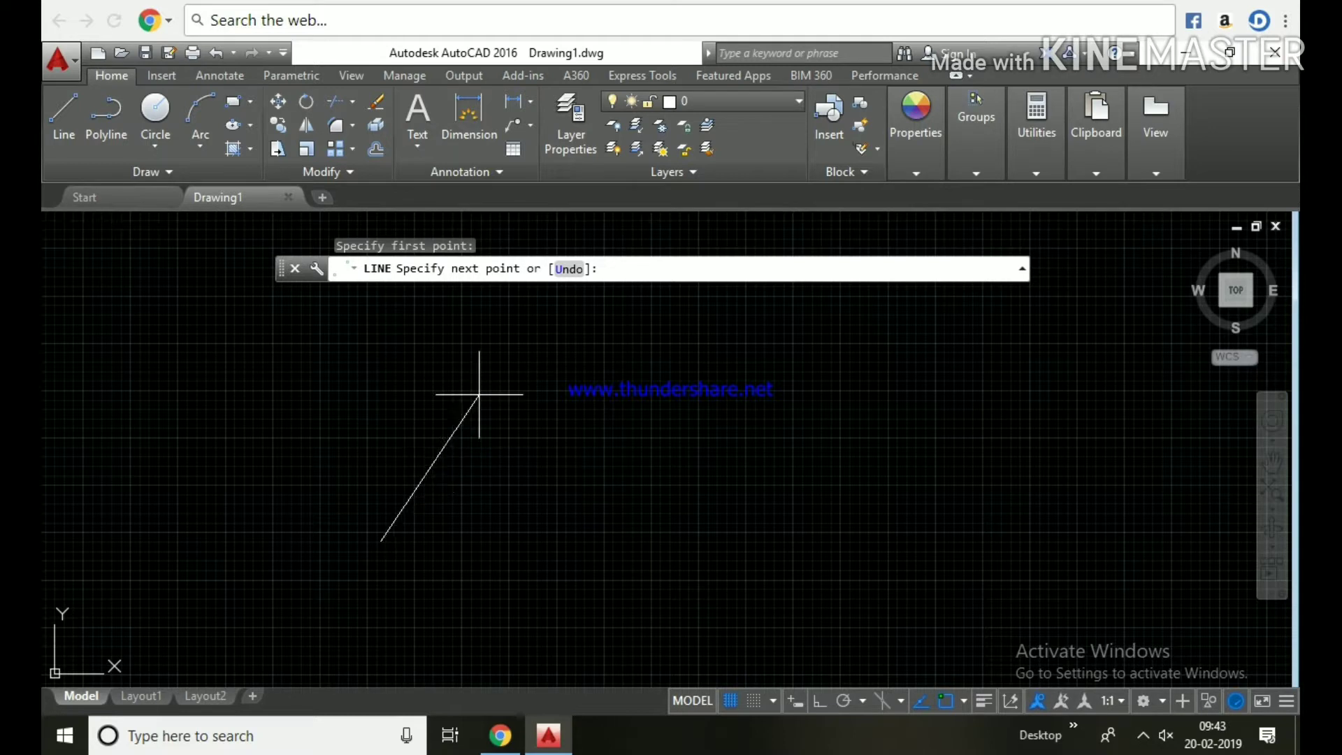
{"action": "left_click", "coordinate": [509, 388]}
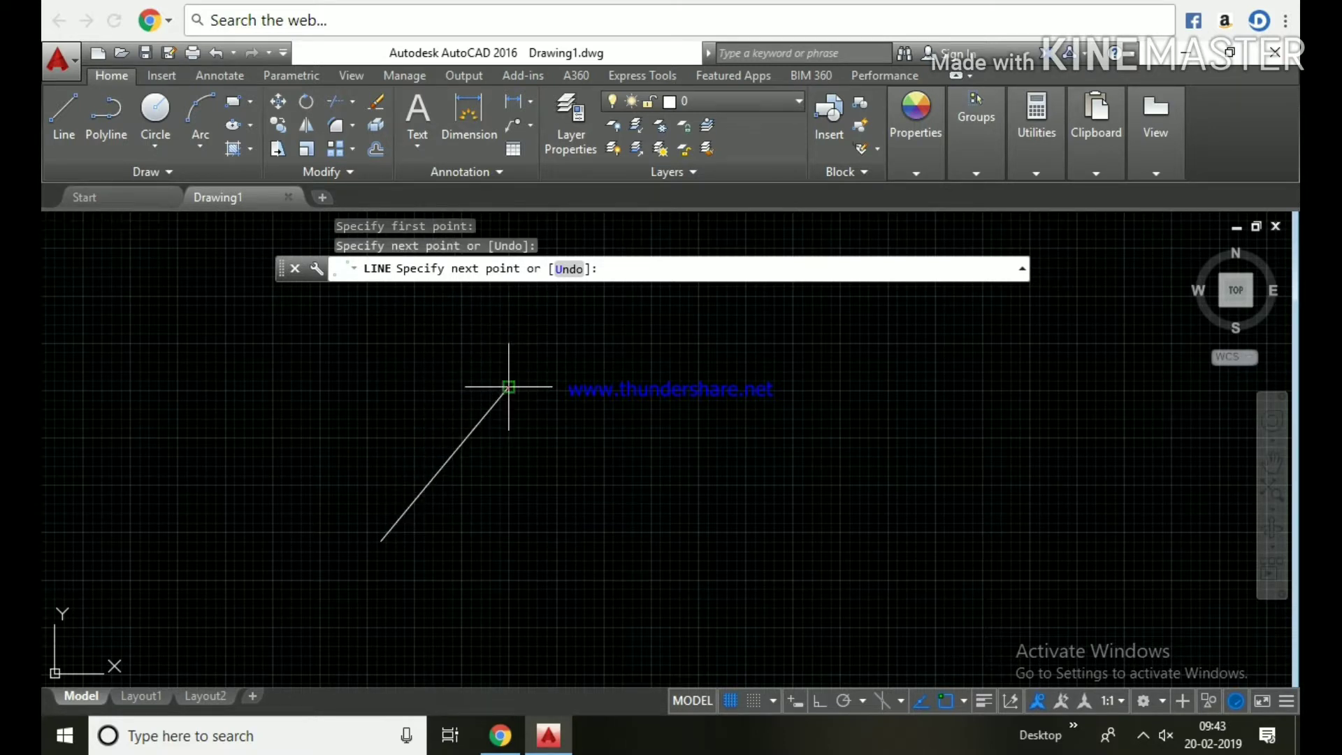
{"action": "left_click", "coordinate": [572, 438]}
{"action": "left_click", "coordinate": [673, 368]}
{"action": "left_click", "coordinate": [814, 368]}
{"action": "left_click", "coordinate": [819, 424]}
{"action": "left_click", "coordinate": [703, 458]}
{"action": "left_click", "coordinate": [683, 540]}
{"action": "left_click", "coordinate": [568, 540]}
Extend the line outline around its left side, top and lower right, then end it.
{"action": "left_click", "coordinate": [517, 596]}
{"action": "left_click", "coordinate": [478, 561]}
{"action": "left_click", "coordinate": [348, 611]}
{"action": "left_click", "coordinate": [313, 463]}
{"action": "left_click", "coordinate": [318, 364]}
{"action": "left_click", "coordinate": [424, 308]}
{"action": "left_click", "coordinate": [458, 332]}
{"action": "left_click", "coordinate": [594, 353]}
{"action": "left_click", "coordinate": [721, 315]}
{"action": "left_click", "coordinate": [897, 359]}
{"action": "left_click", "coordinate": [869, 400]}
{"action": "left_click", "coordinate": [899, 426]}
{"action": "left_click", "coordinate": [963, 440]}
{"action": "left_click", "coordinate": [891, 491]}
{"action": "left_click", "coordinate": [768, 542]}
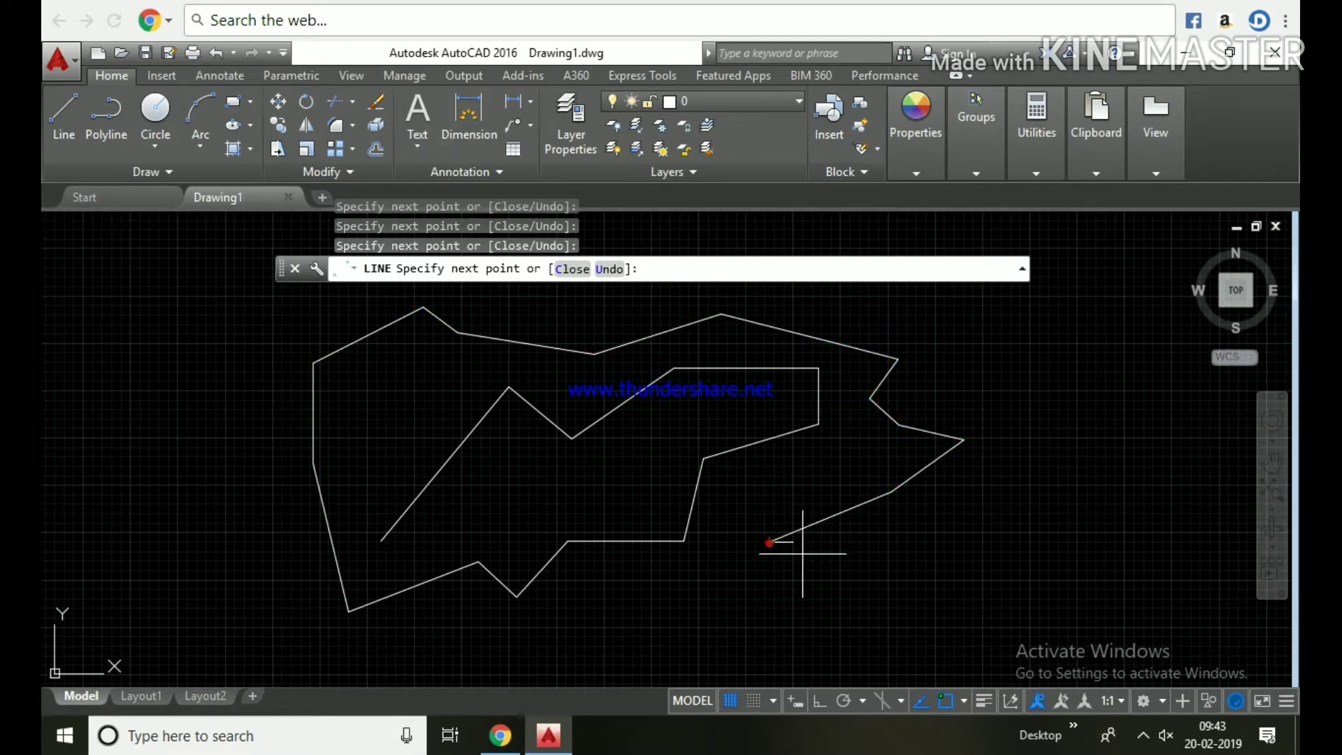
{"action": "key", "text": "Escape"}
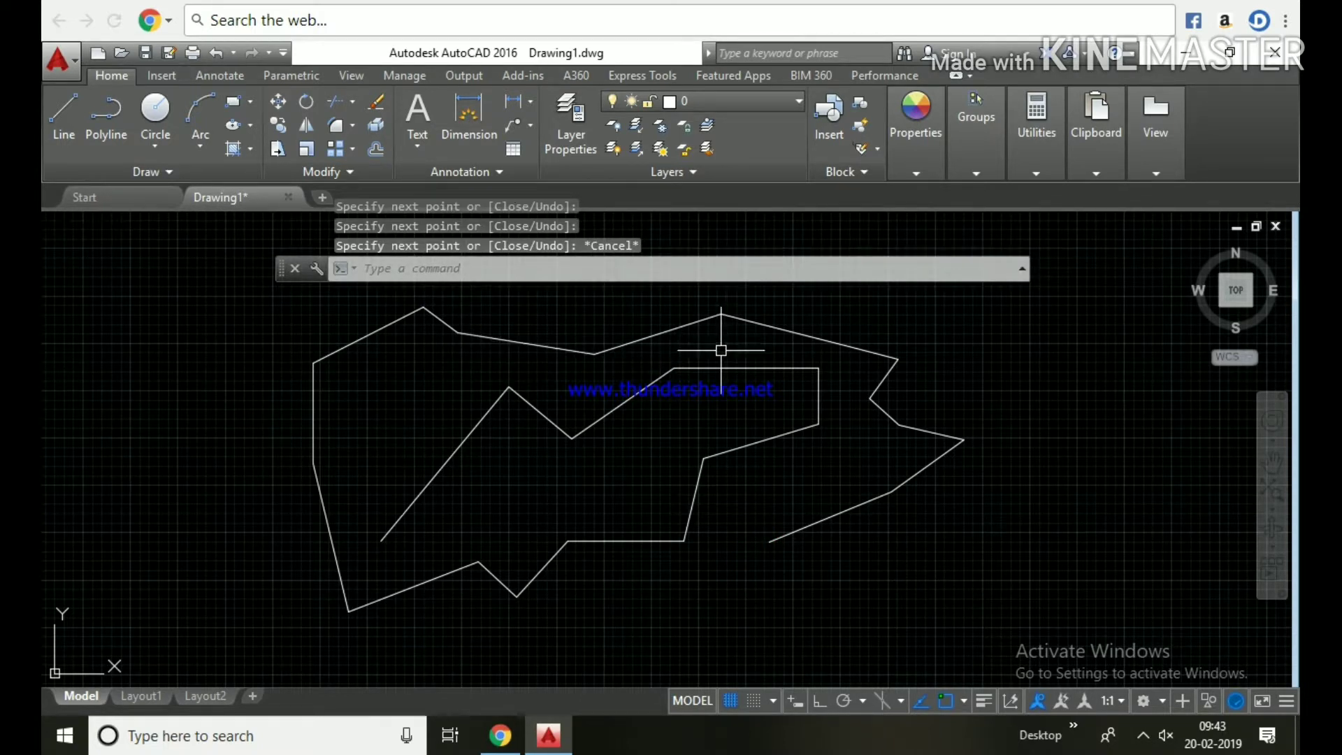
{"action": "scroll", "coordinate": [419, 405], "scroll_direction": "down", "scroll_amount": 2}
{"action": "scroll", "coordinate": [464, 353], "scroll_direction": "up", "scroll_amount": 2}
{"action": "scroll", "coordinate": [455, 380], "scroll_direction": "down", "scroll_amount": 2}
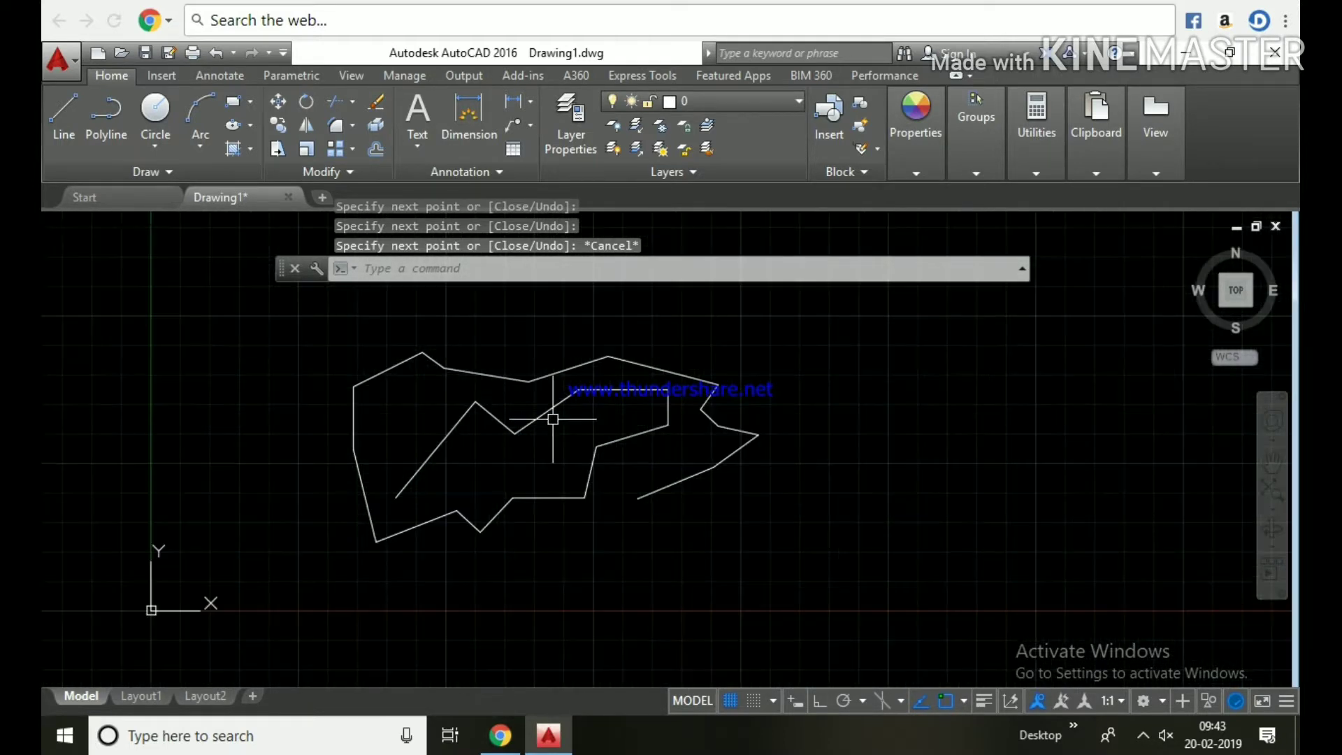
{"action": "middle_click_drag", "start_coordinate": [643, 419], "coordinate": [422, 425]}
{"action": "scroll", "coordinate": [418, 392], "scroll_direction": "up", "scroll_amount": 2}
{"action": "scroll", "coordinate": [419, 395], "scroll_direction": "down", "scroll_amount": 3}
{"action": "scroll", "coordinate": [503, 365], "scroll_direction": "up", "scroll_amount": 2}
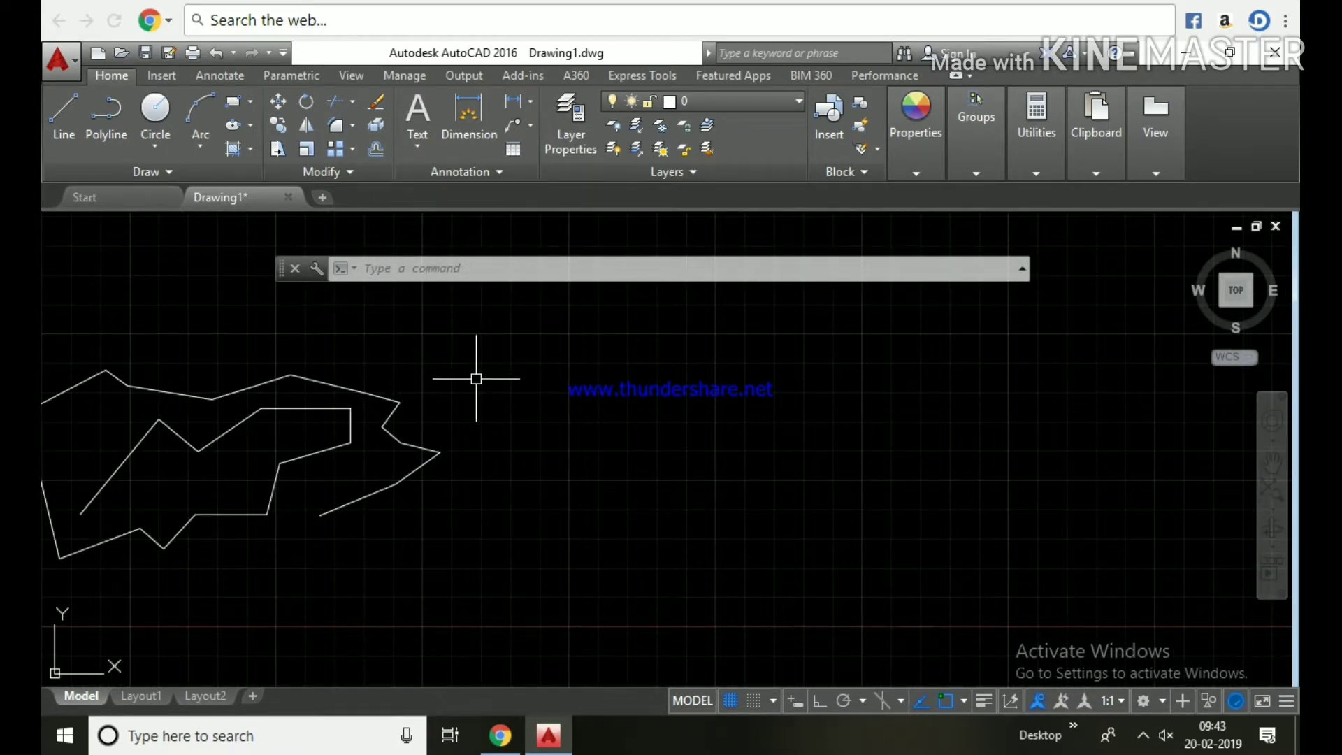
Draw a circle and a three-point arc to the right of the outline.
{"action": "left_click", "coordinate": [155, 111]}
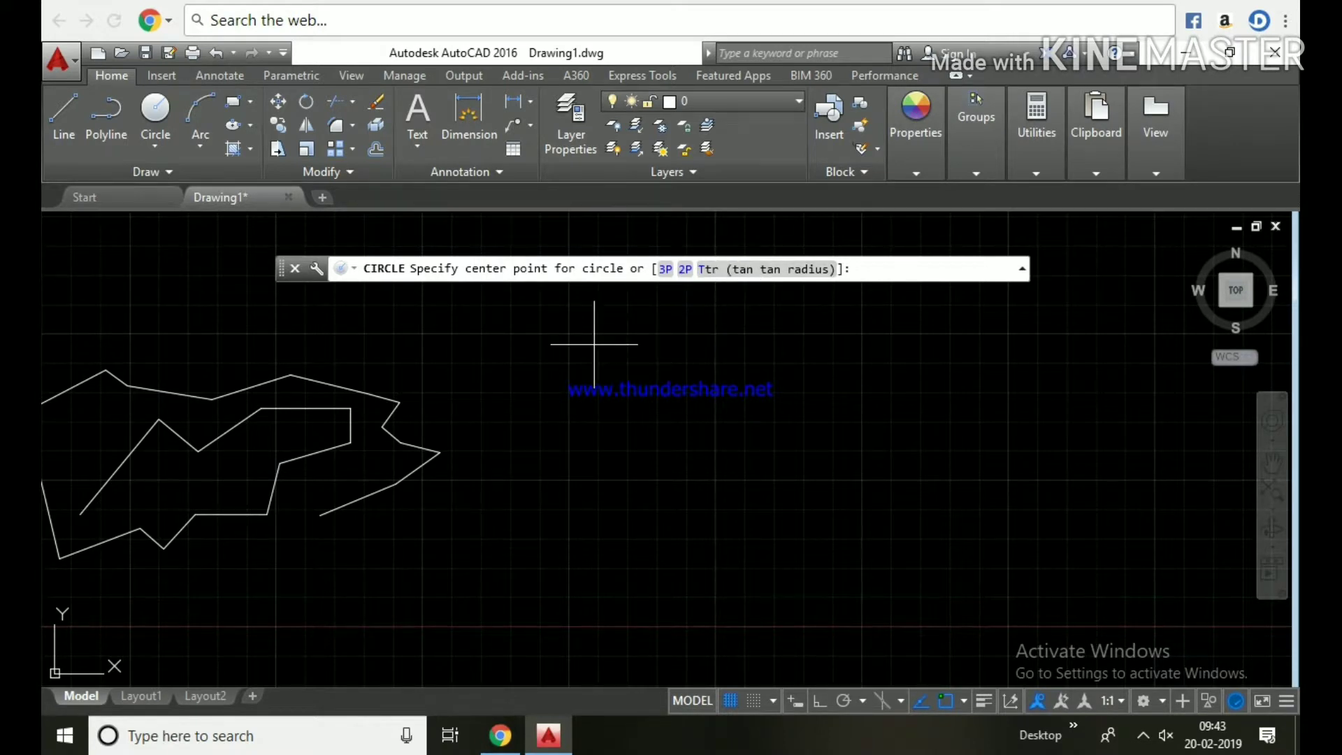
{"action": "left_click", "coordinate": [591, 436]}
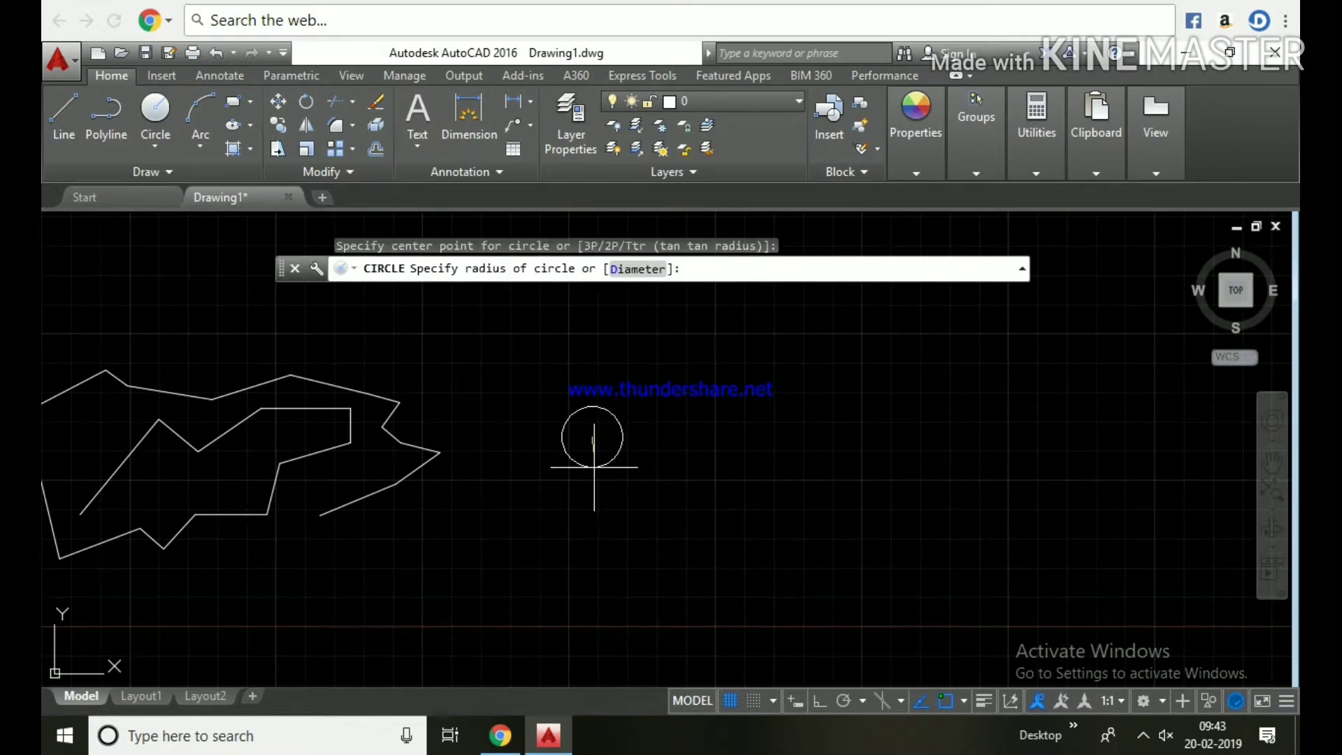
{"action": "left_click", "coordinate": [615, 504]}
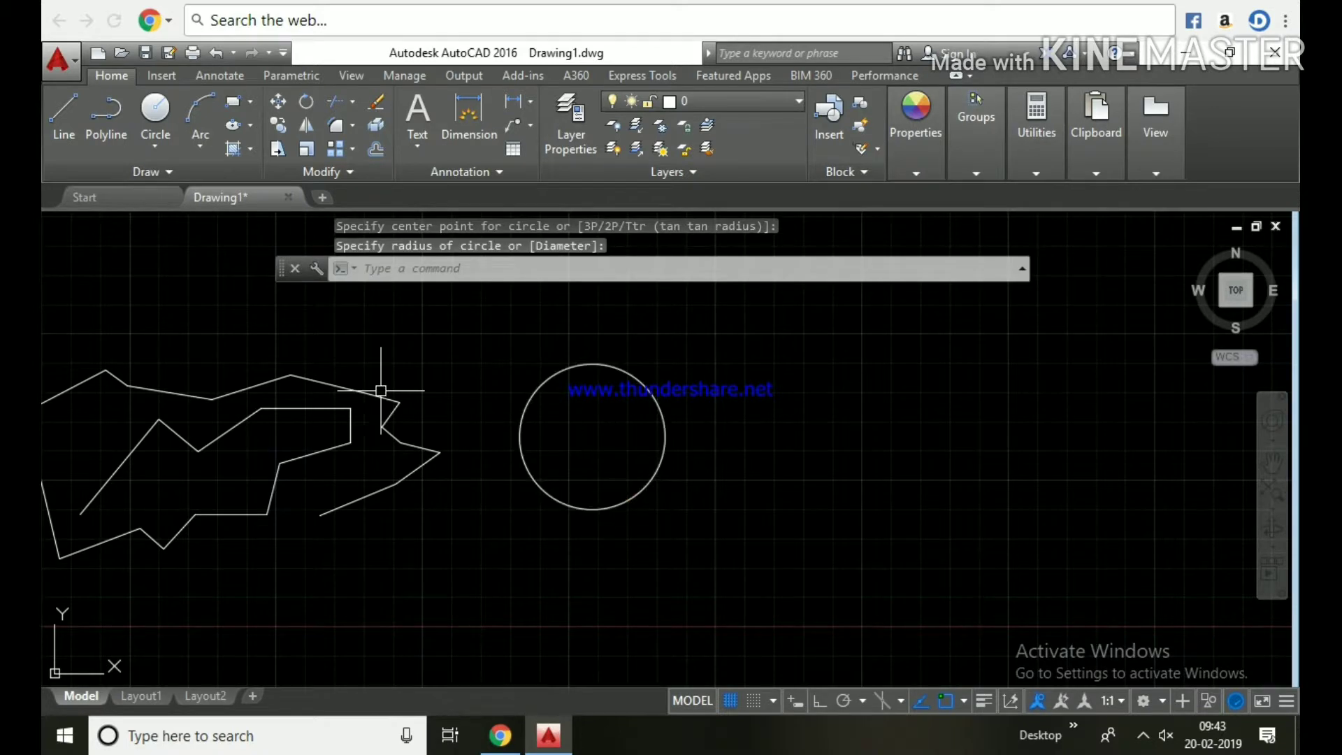
{"action": "left_click", "coordinate": [195, 110]}
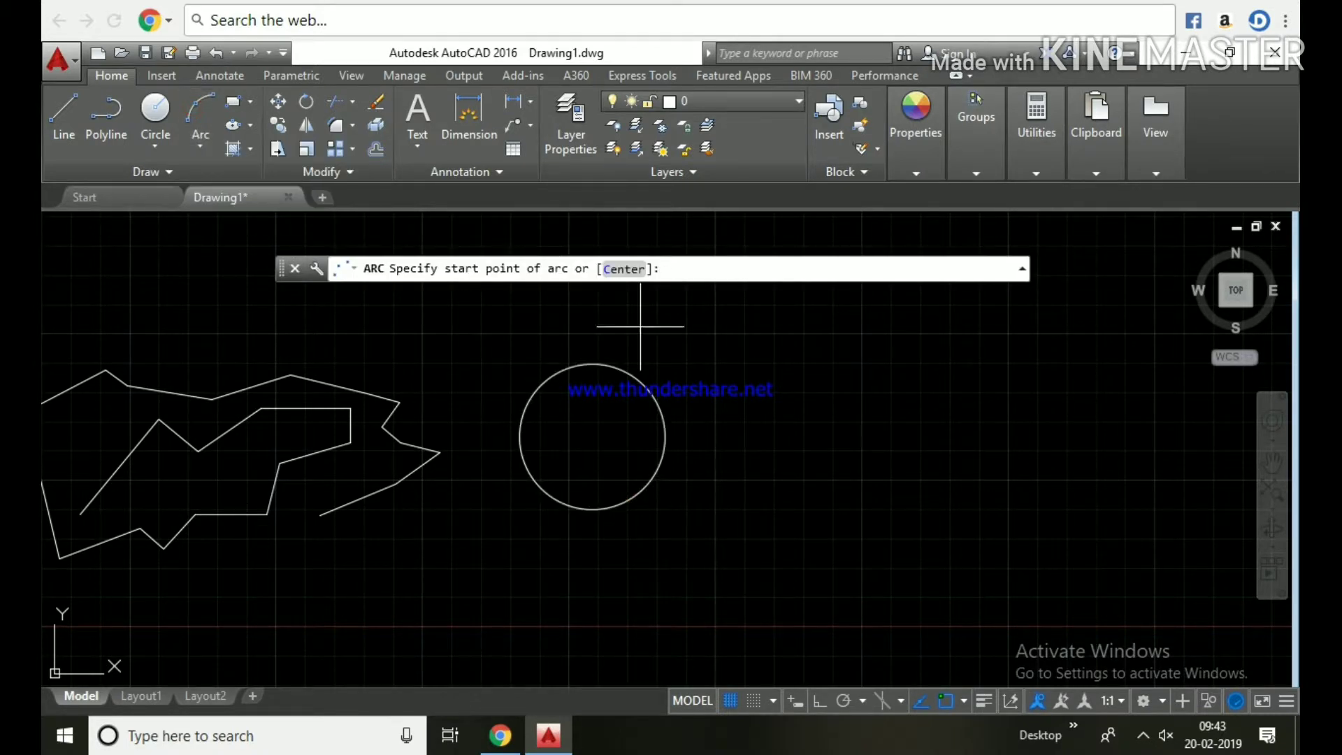
{"action": "left_click", "coordinate": [704, 421]}
{"action": "left_click", "coordinate": [754, 375]}
{"action": "left_click", "coordinate": [804, 415]}
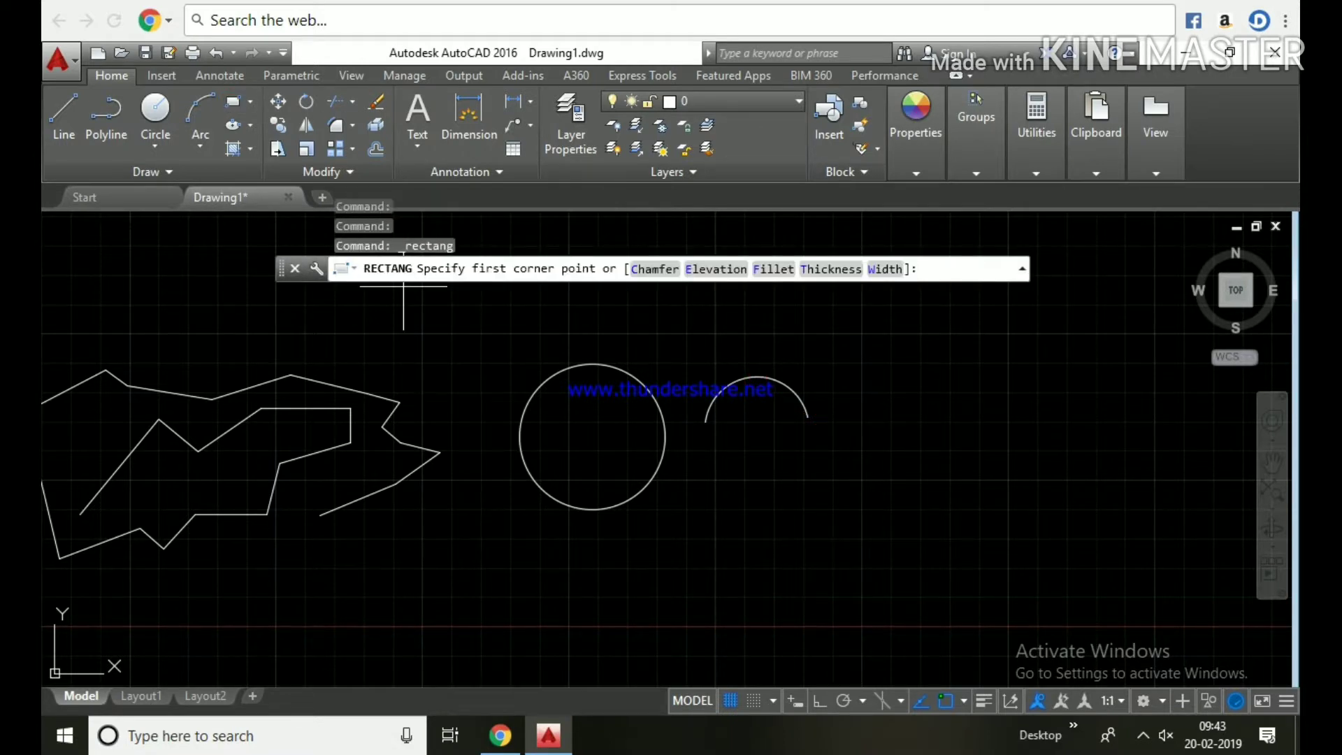
Add a rectangle and an ellipse defined by axis endpoints beside them.
{"action": "left_click", "coordinate": [866, 524]}
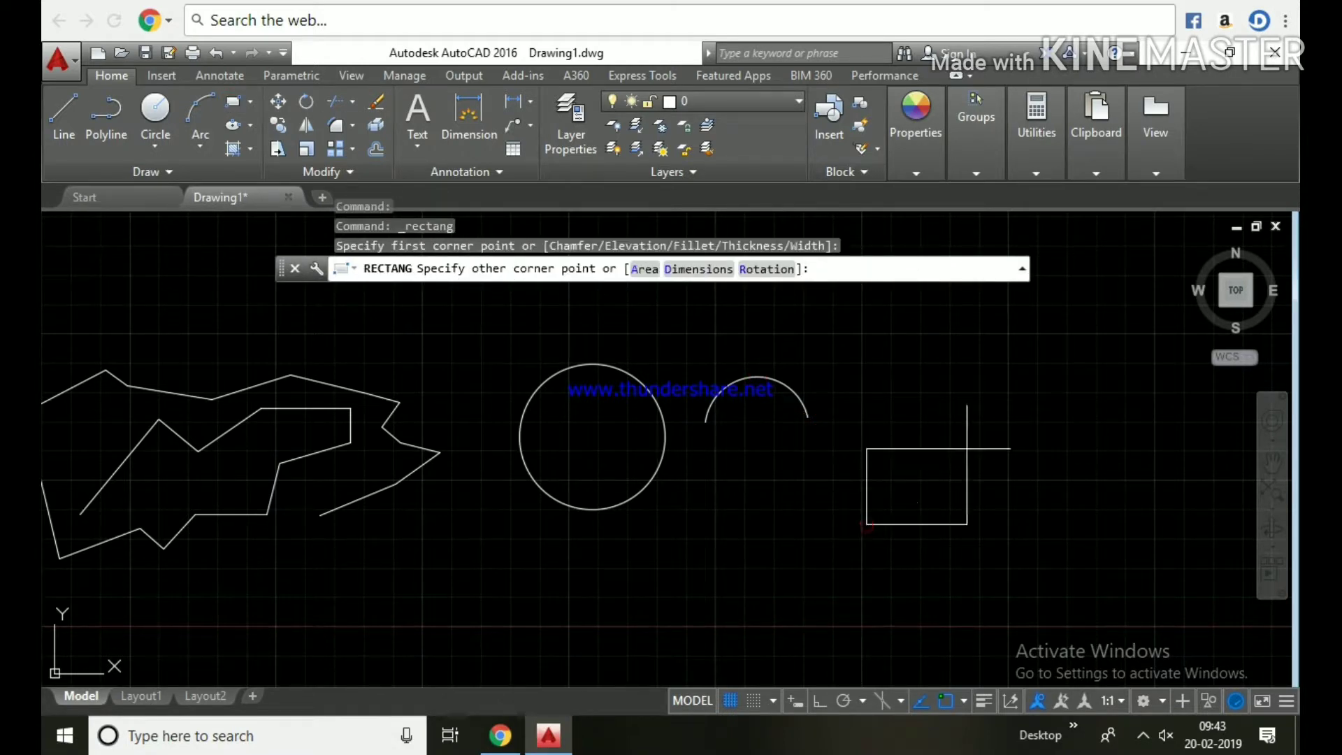
{"action": "left_click", "coordinate": [1033, 439]}
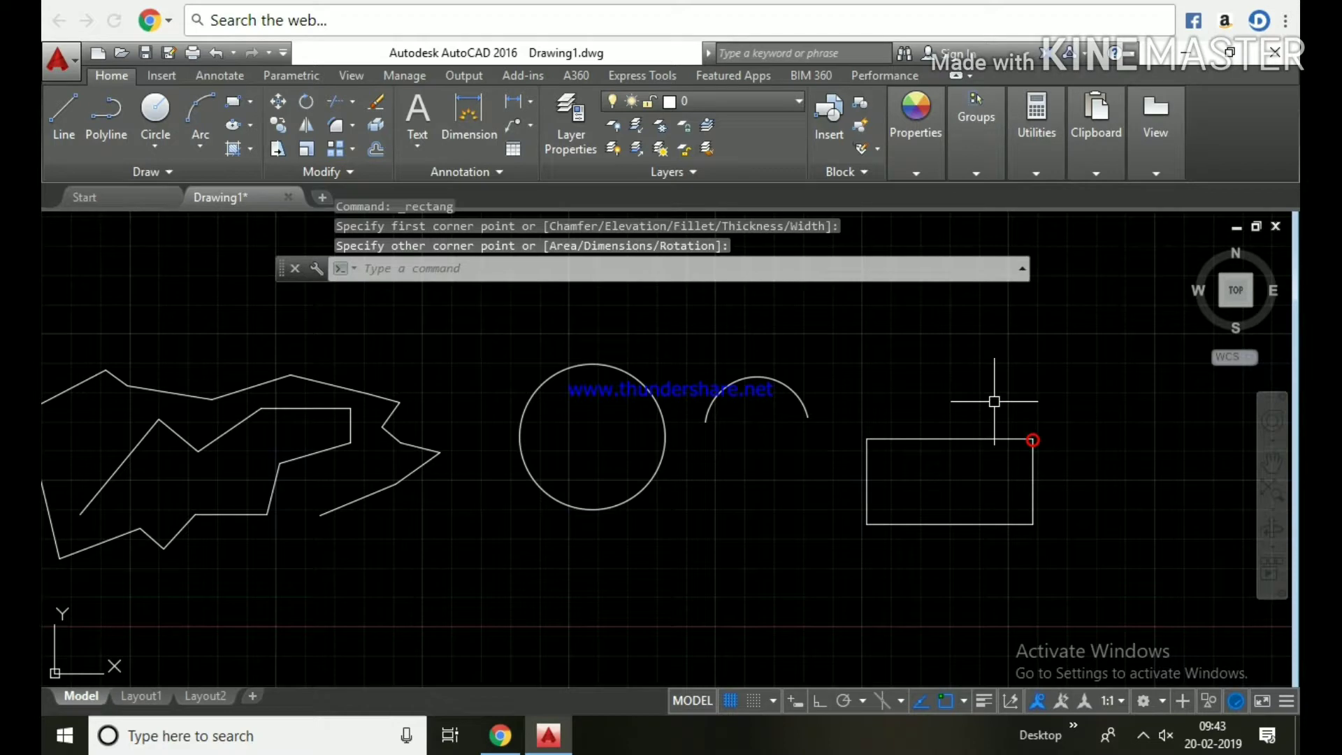
{"action": "left_click", "coordinate": [251, 124]}
{"action": "left_click", "coordinate": [248, 182]}
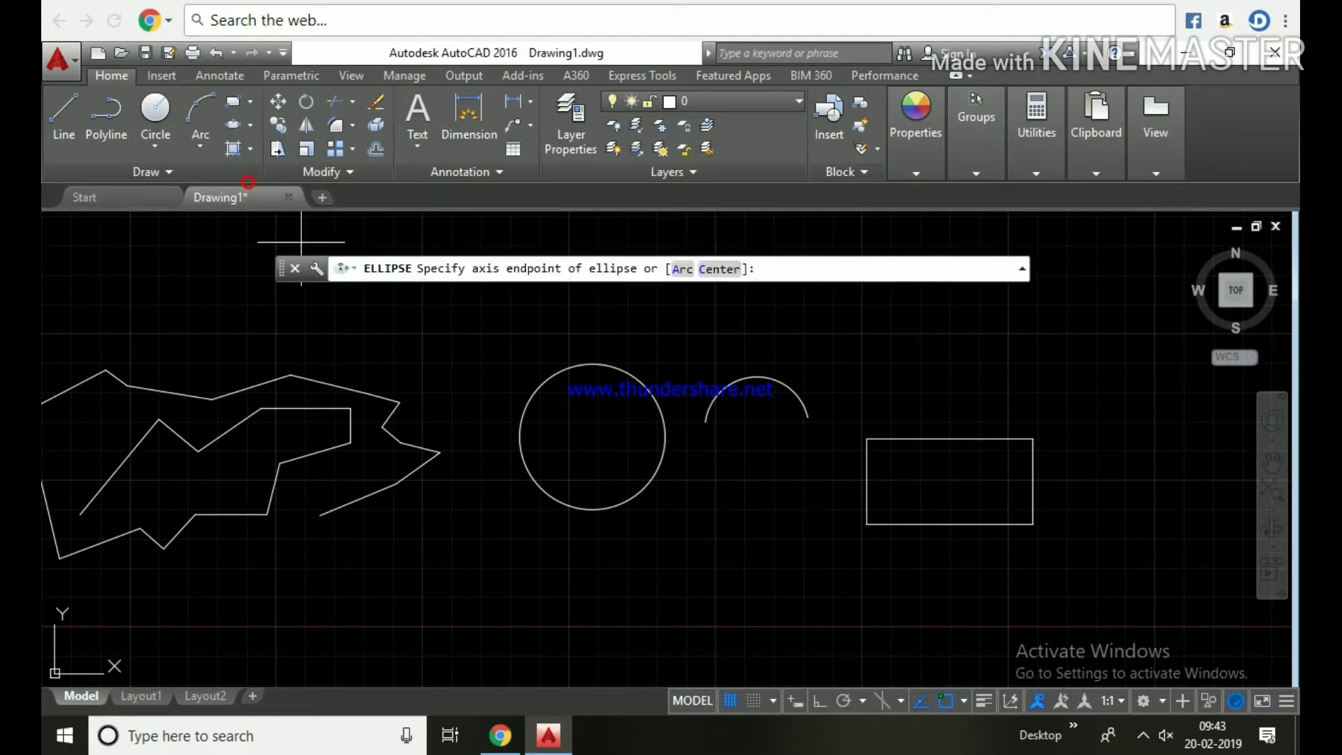
{"action": "left_click", "coordinate": [661, 545]}
{"action": "left_click", "coordinate": [783, 546]}
{"action": "left_click", "coordinate": [742, 522]}
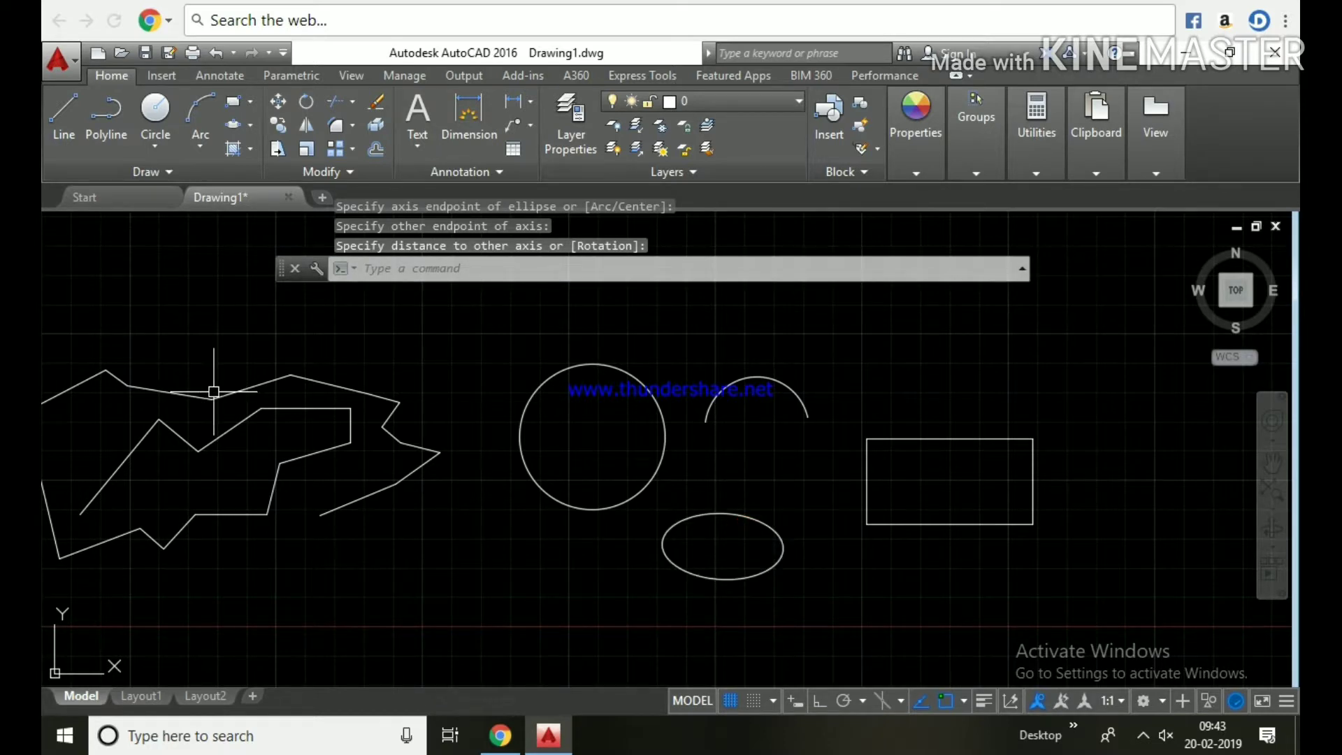
{"action": "scroll", "coordinate": [601, 368], "scroll_direction": "down", "scroll_amount": 1}
{"action": "scroll", "coordinate": [517, 314], "scroll_direction": "down", "scroll_amount": 1}
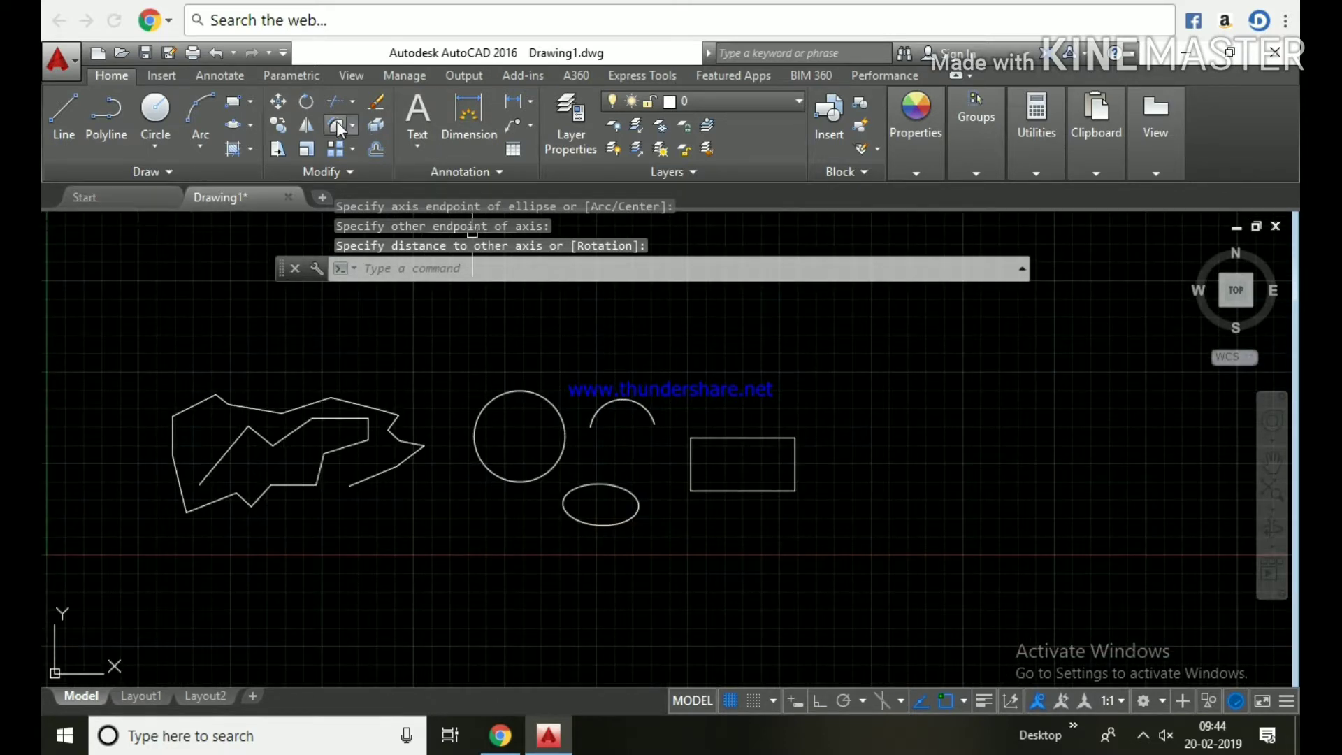
Copy the rectangle to four new positions to its right and below it.
{"action": "left_click", "coordinate": [278, 124]}
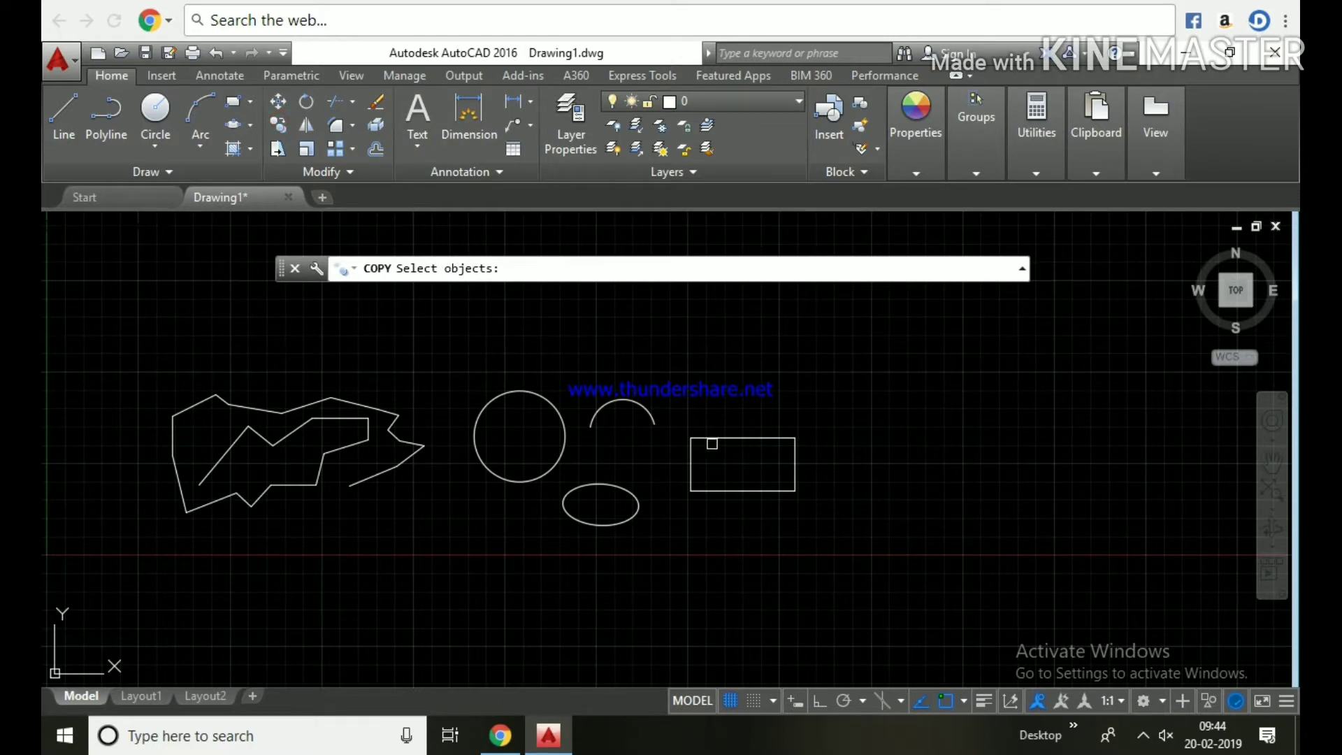
{"action": "left_click", "coordinate": [712, 443]}
{"action": "key", "text": "Return"}
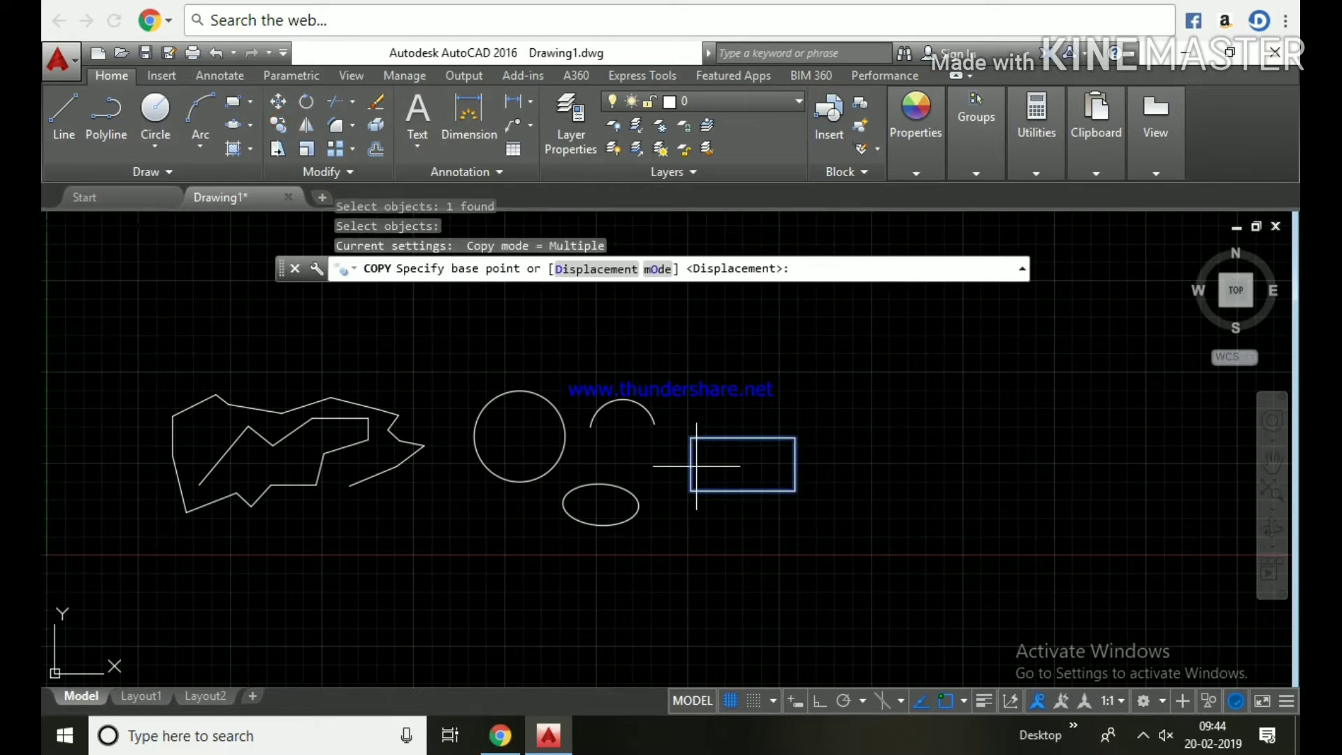
{"action": "left_click", "coordinate": [677, 464]}
{"action": "left_click", "coordinate": [806, 367]}
{"action": "left_click", "coordinate": [929, 435]}
{"action": "left_click", "coordinate": [907, 508]}
{"action": "left_click", "coordinate": [777, 581]}
{"action": "key", "text": "Escape"}
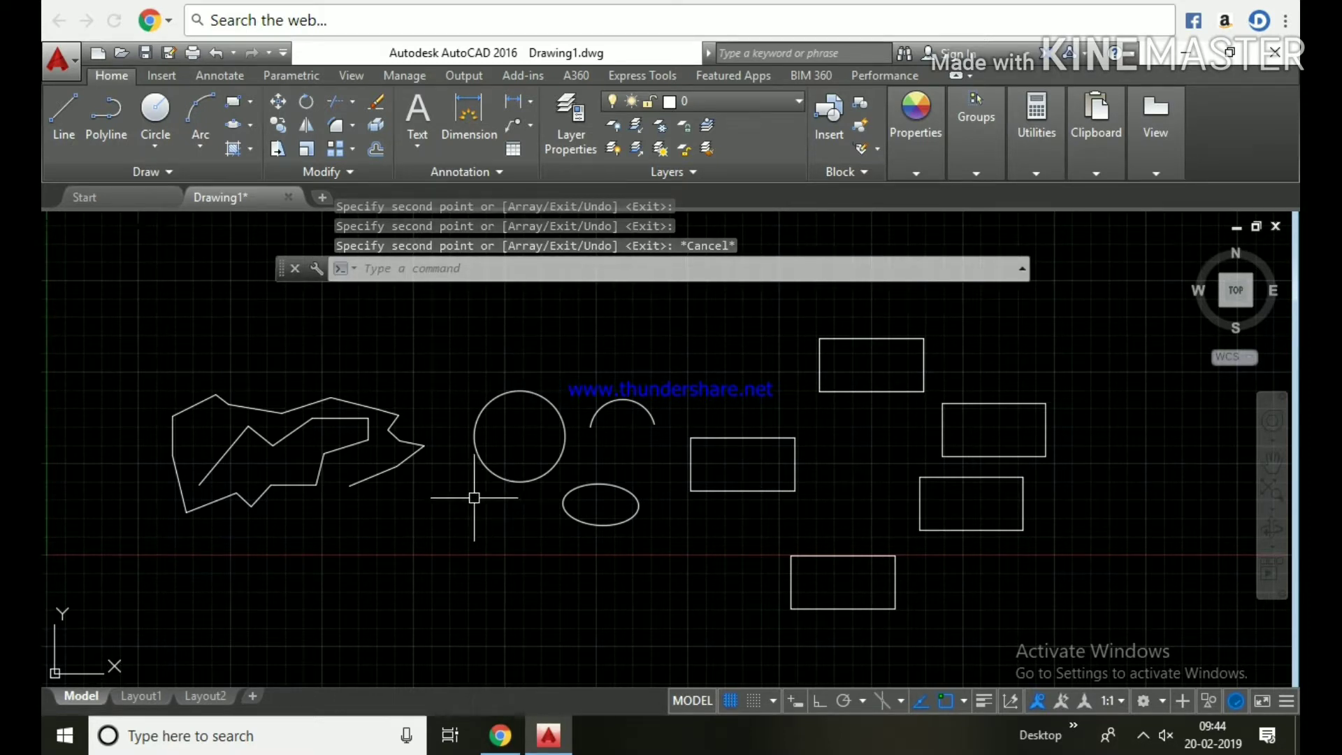
{"action": "middle_click_drag", "start_coordinate": [611, 512], "coordinate": [643, 508]}
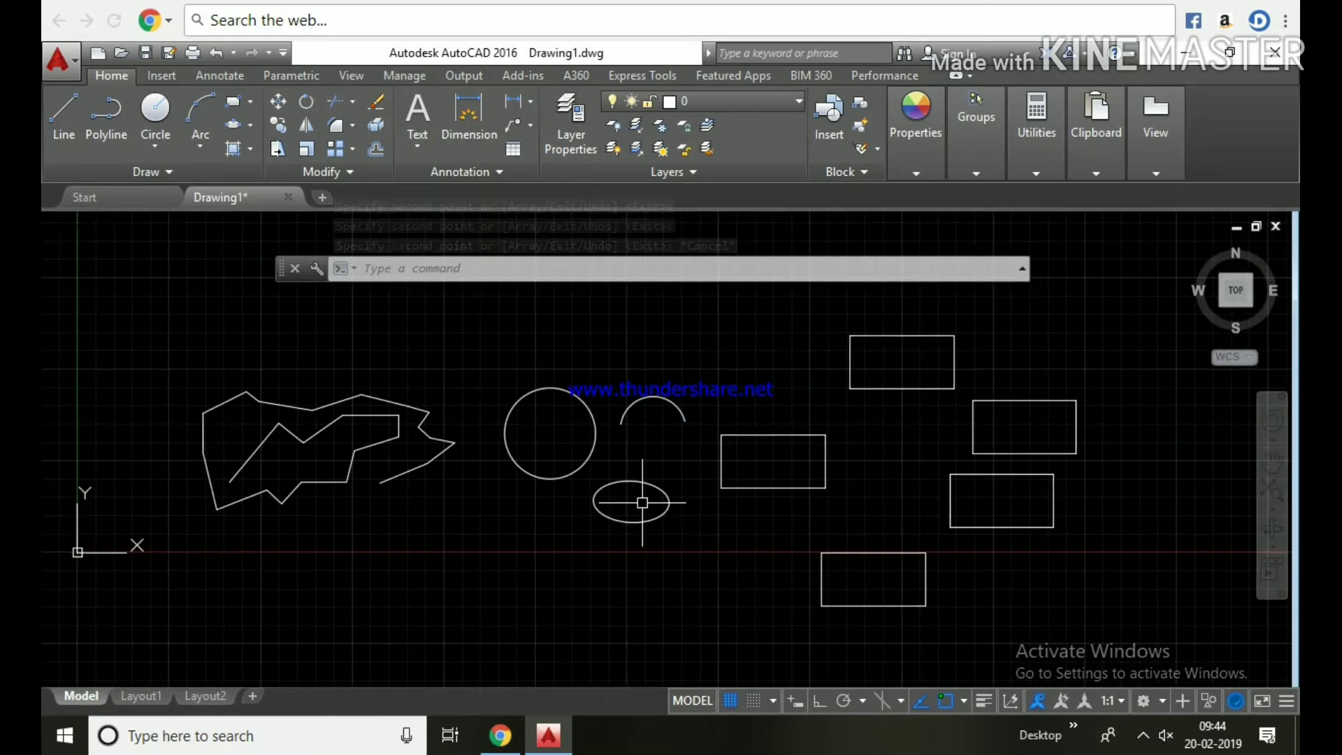
Pick up the UCS icon and try moving its origin to a new point.
{"action": "scroll", "coordinate": [618, 507], "scroll_direction": "down", "scroll_amount": 2}
{"action": "scroll", "coordinate": [509, 503], "scroll_direction": "up", "scroll_amount": 2}
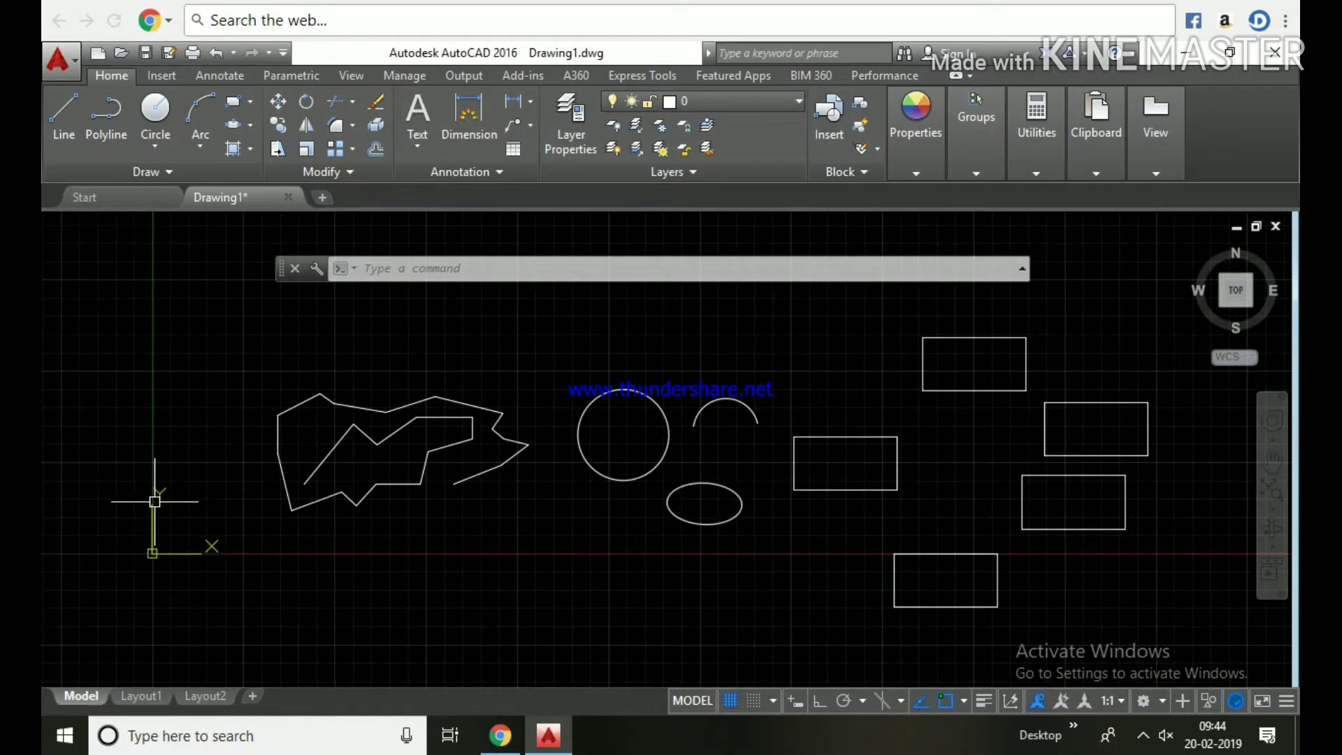
{"action": "left_click", "coordinate": [152, 552]}
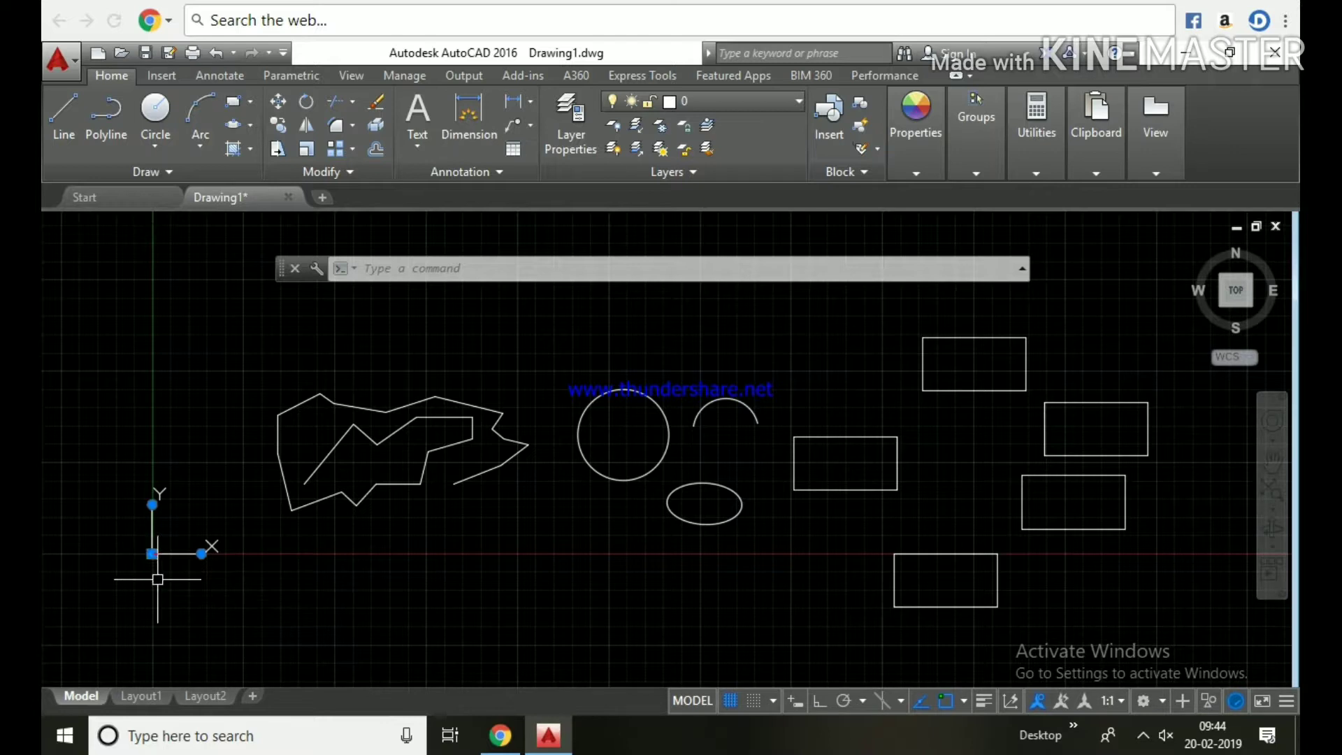
{"action": "key", "text": "Escape"}
{"action": "left_click", "coordinate": [152, 550]}
{"action": "left_click", "coordinate": [151, 550]}
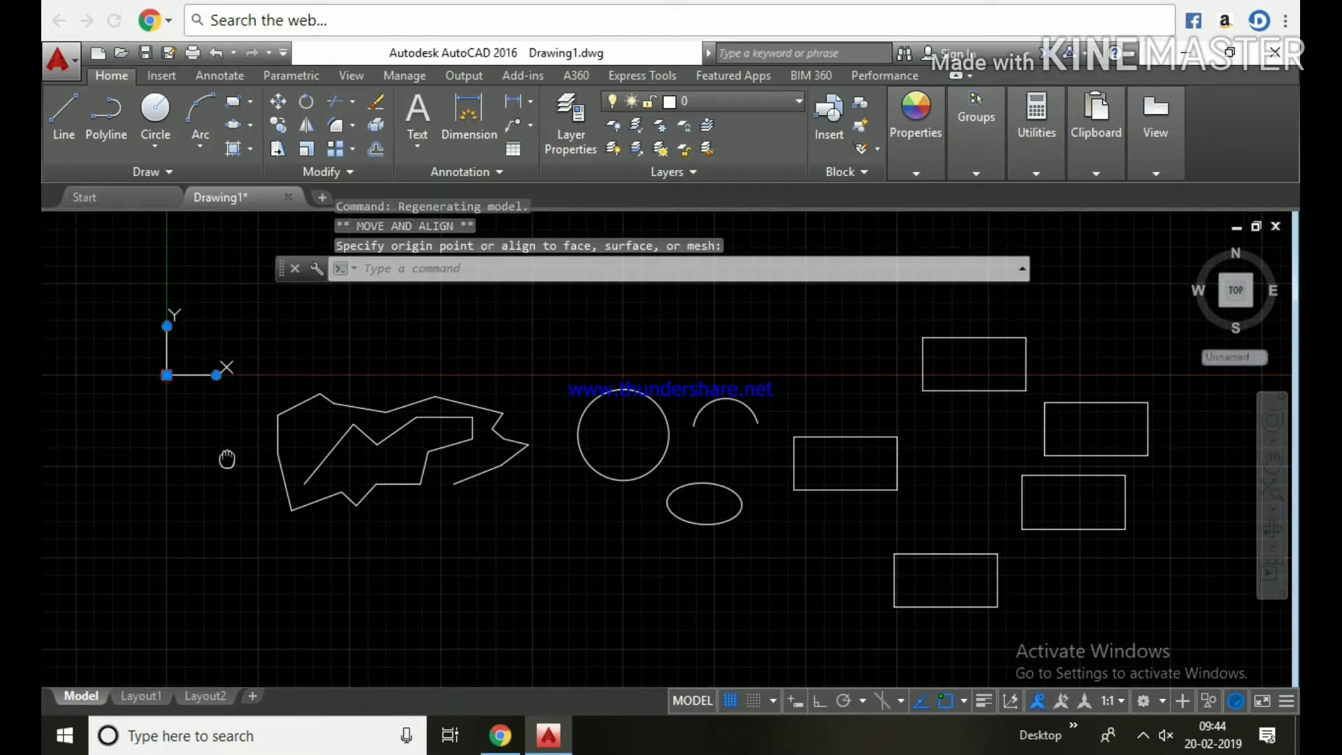
{"action": "scroll", "coordinate": [360, 351], "scroll_direction": "up", "scroll_amount": 1}
{"action": "scroll", "coordinate": [369, 364], "scroll_direction": "up", "scroll_amount": 1}
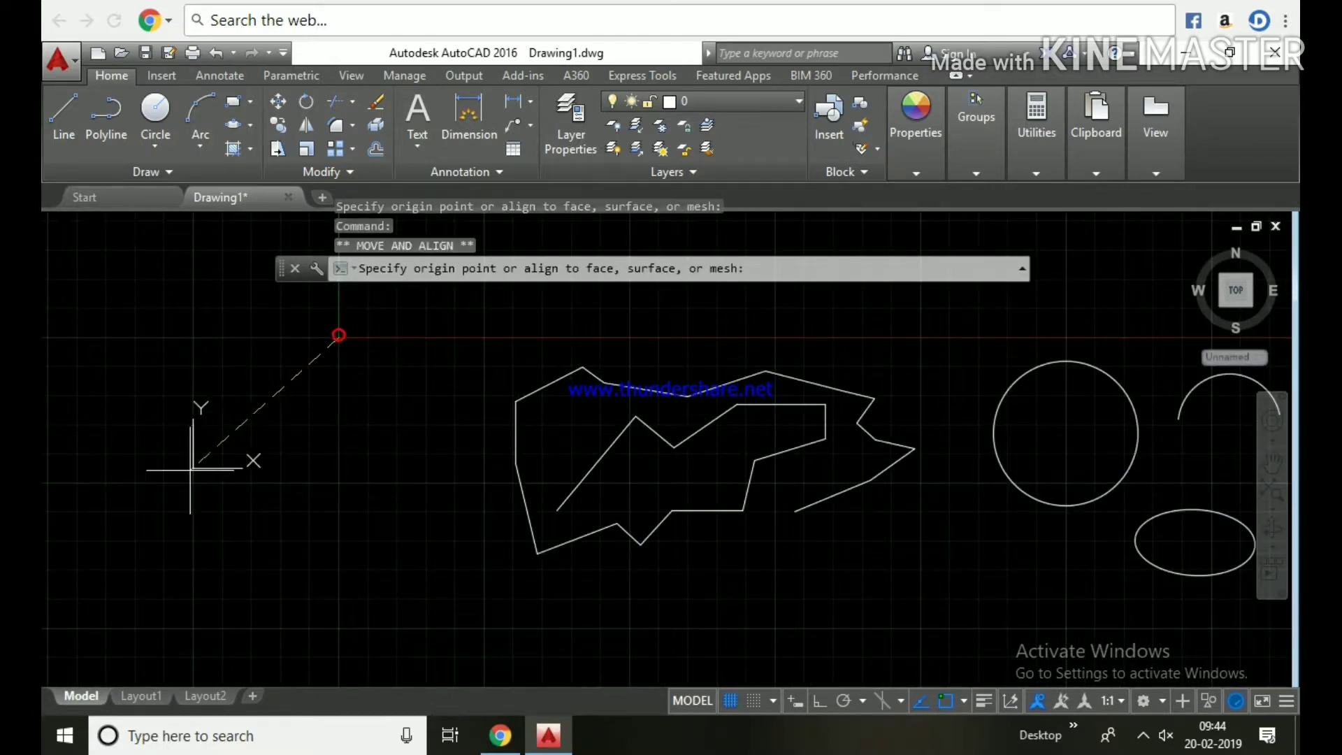
{"action": "left_click", "coordinate": [170, 483]}
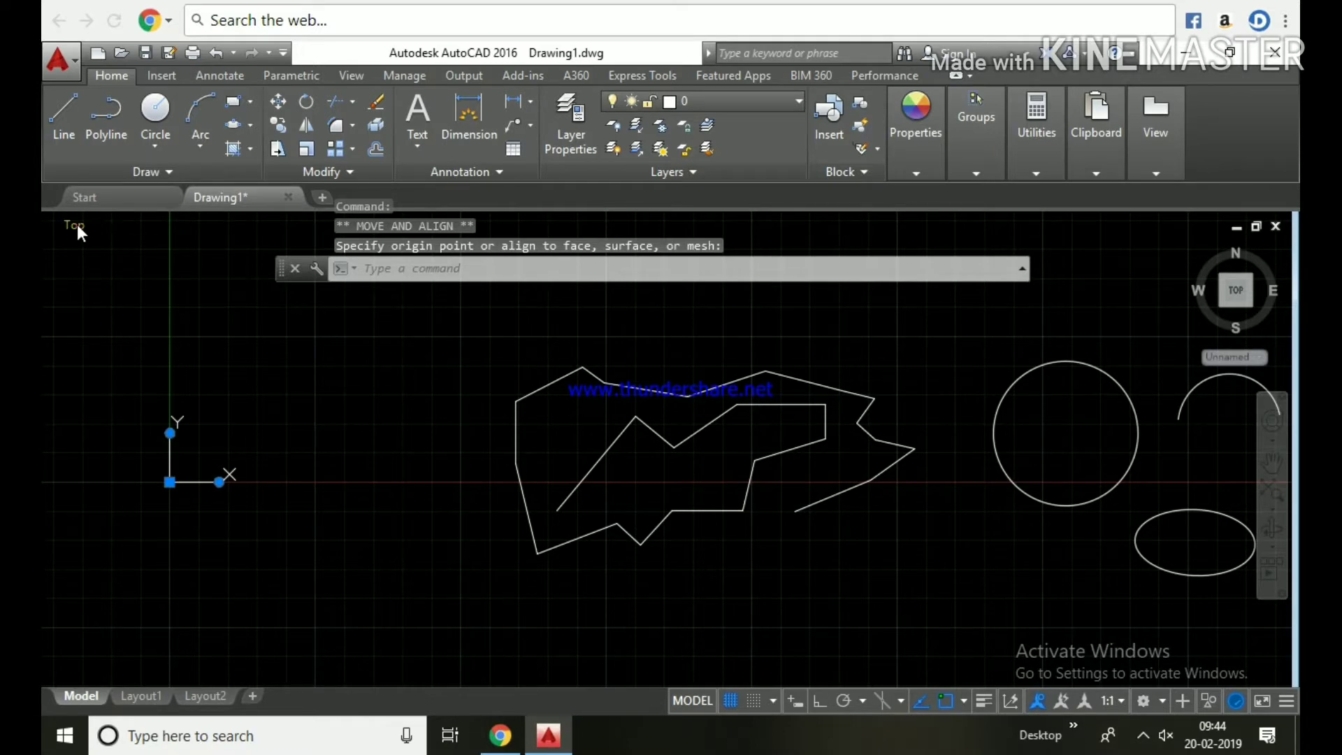
Switch to the SE Isometric view and frame the sketches.
{"action": "left_click", "coordinate": [74, 224]}
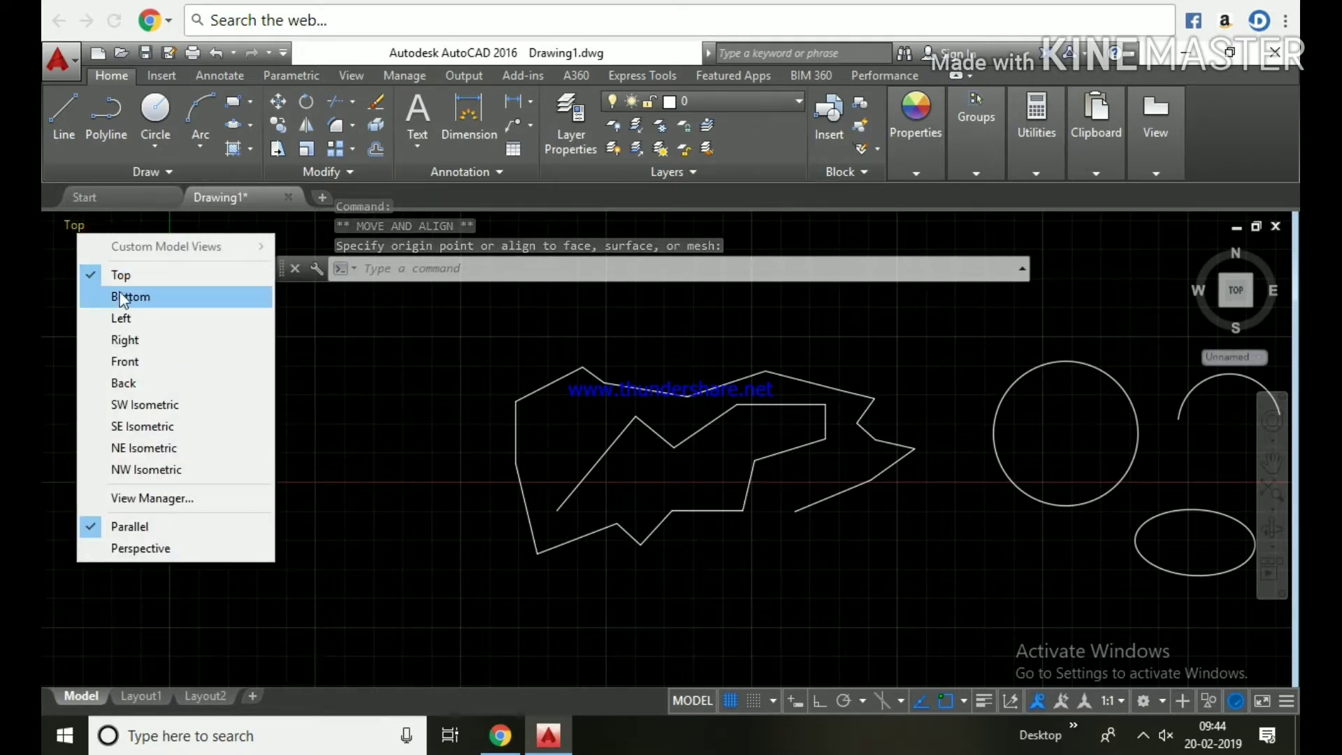
{"action": "left_click", "coordinate": [158, 426]}
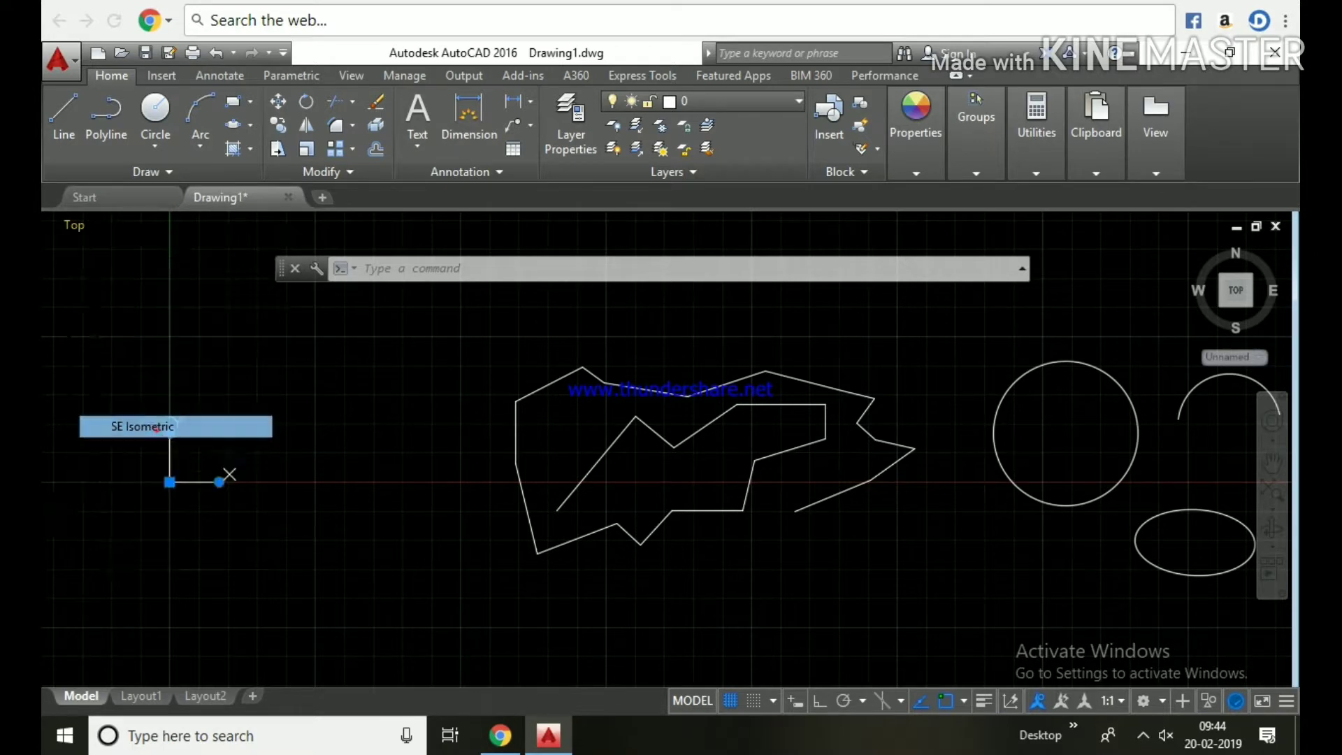
{"action": "middle_click_drag", "start_coordinate": [191, 603], "coordinate": [345, 533]}
{"action": "scroll", "coordinate": [345, 533], "scroll_direction": "down", "scroll_amount": 2}
{"action": "middle_click_drag", "start_coordinate": [485, 413], "coordinate": [422, 470]}
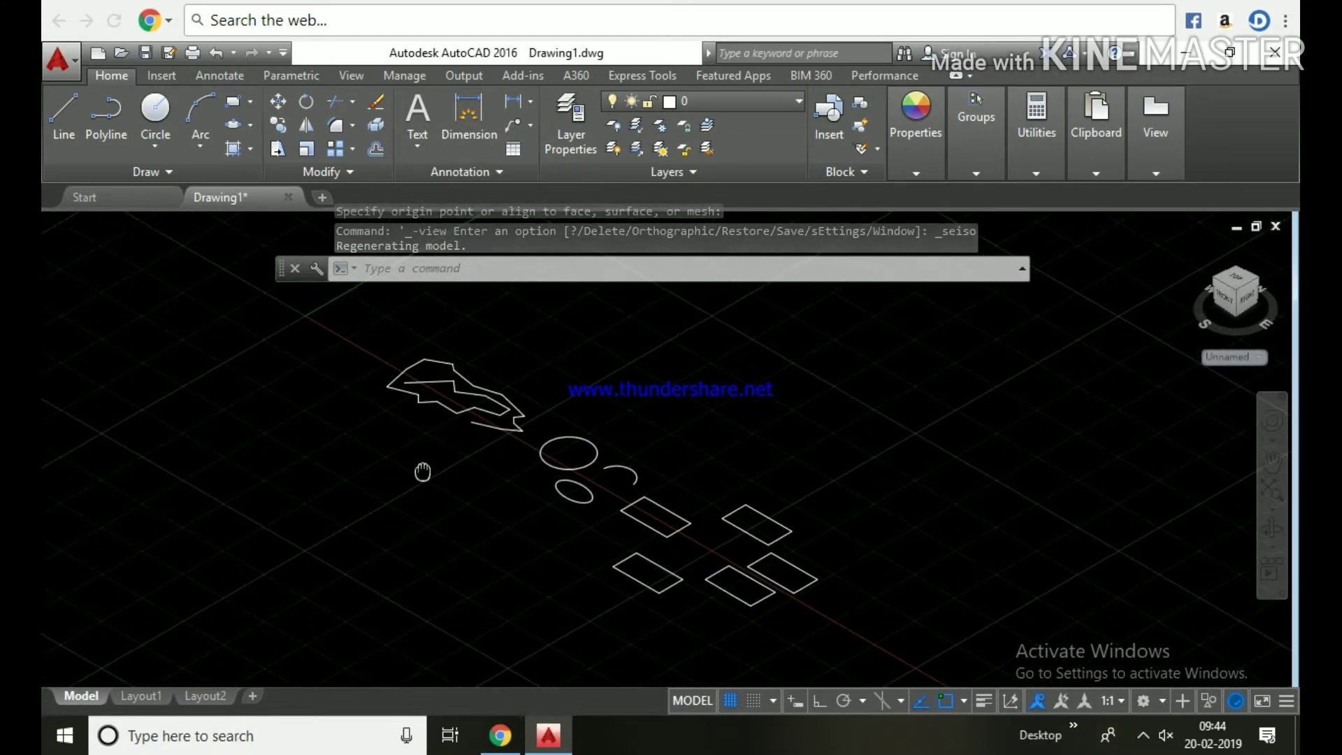
{"action": "scroll", "coordinate": [433, 454], "scroll_direction": "down", "scroll_amount": 2}
{"action": "middle_click_drag", "start_coordinate": [393, 355], "coordinate": [433, 387]}
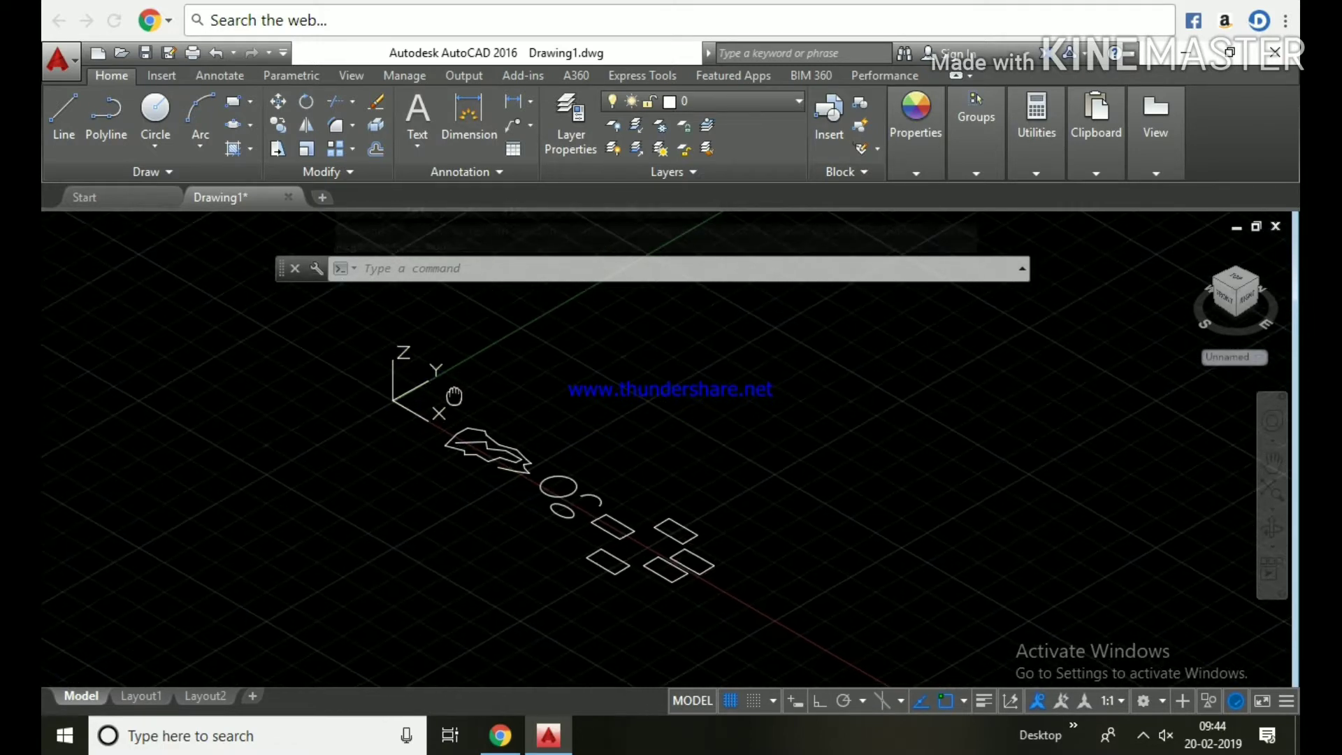
Return to the Top plan view and zoom out so the UCS origin shows.
{"action": "left_click", "coordinate": [86, 222]}
{"action": "left_click", "coordinate": [106, 272]}
{"action": "scroll", "coordinate": [265, 414], "scroll_direction": "down", "scroll_amount": 2}
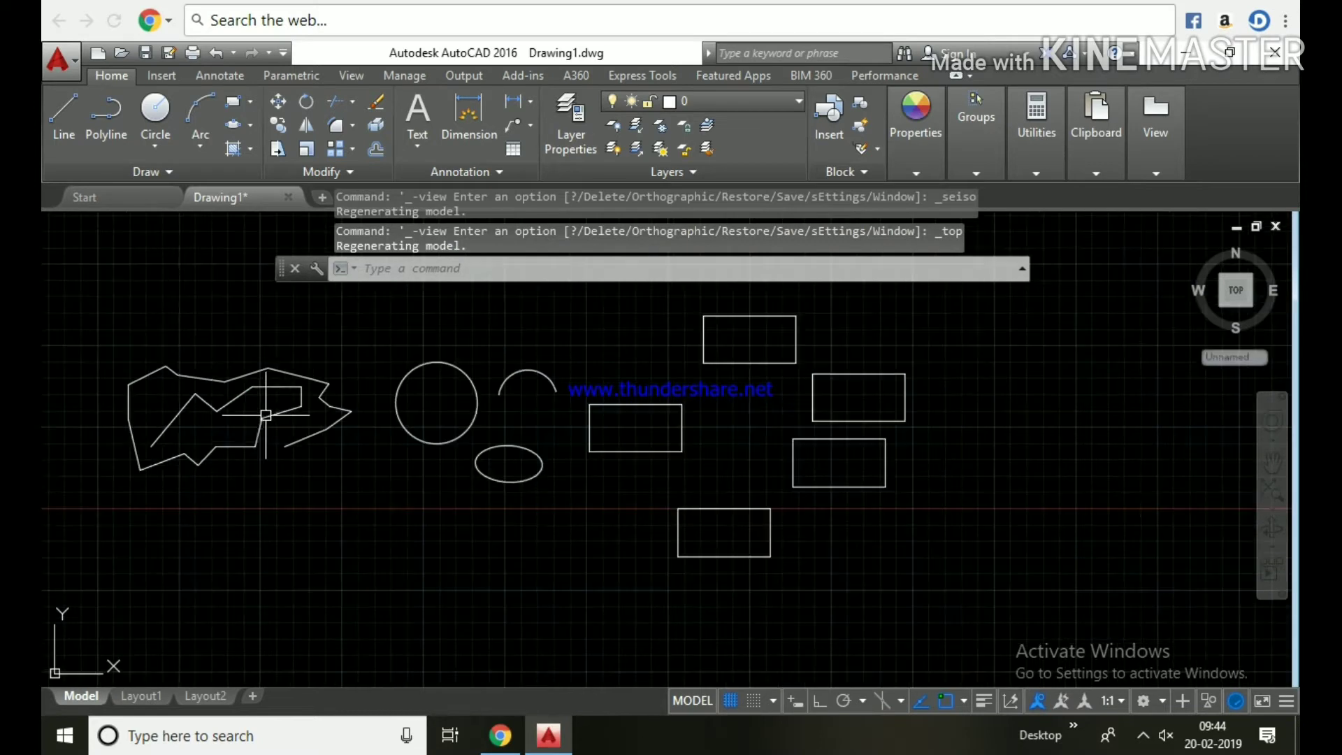
{"action": "scroll", "coordinate": [255, 451], "scroll_direction": "down", "scroll_amount": 2}
{"action": "scroll", "coordinate": [175, 391], "scroll_direction": "down", "scroll_amount": 1}
{"action": "middle_click_drag", "start_coordinate": [150, 389], "coordinate": [315, 391]}
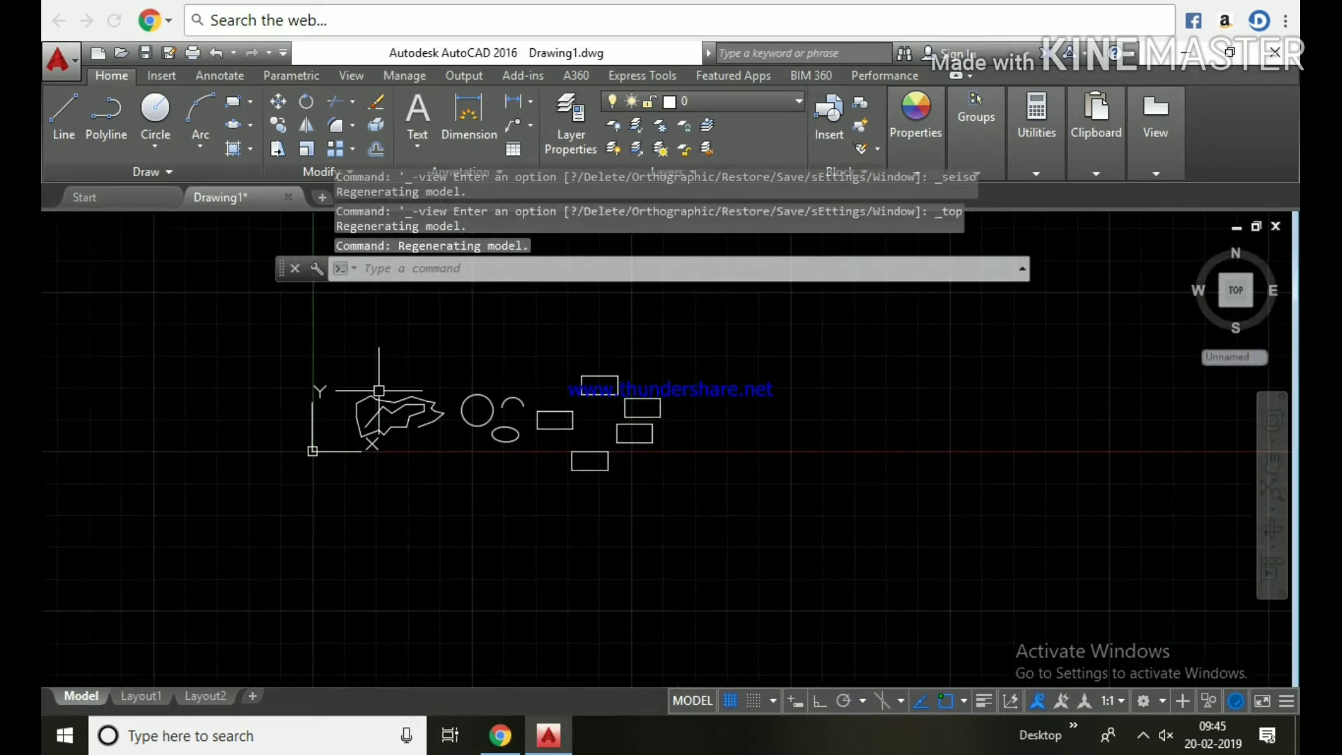
Drag the UCS origin to a spot left of and below the sketches.
{"action": "left_click", "coordinate": [314, 451]}
{"action": "left_click", "coordinate": [312, 450]}
{"action": "left_click", "coordinate": [179, 520]}
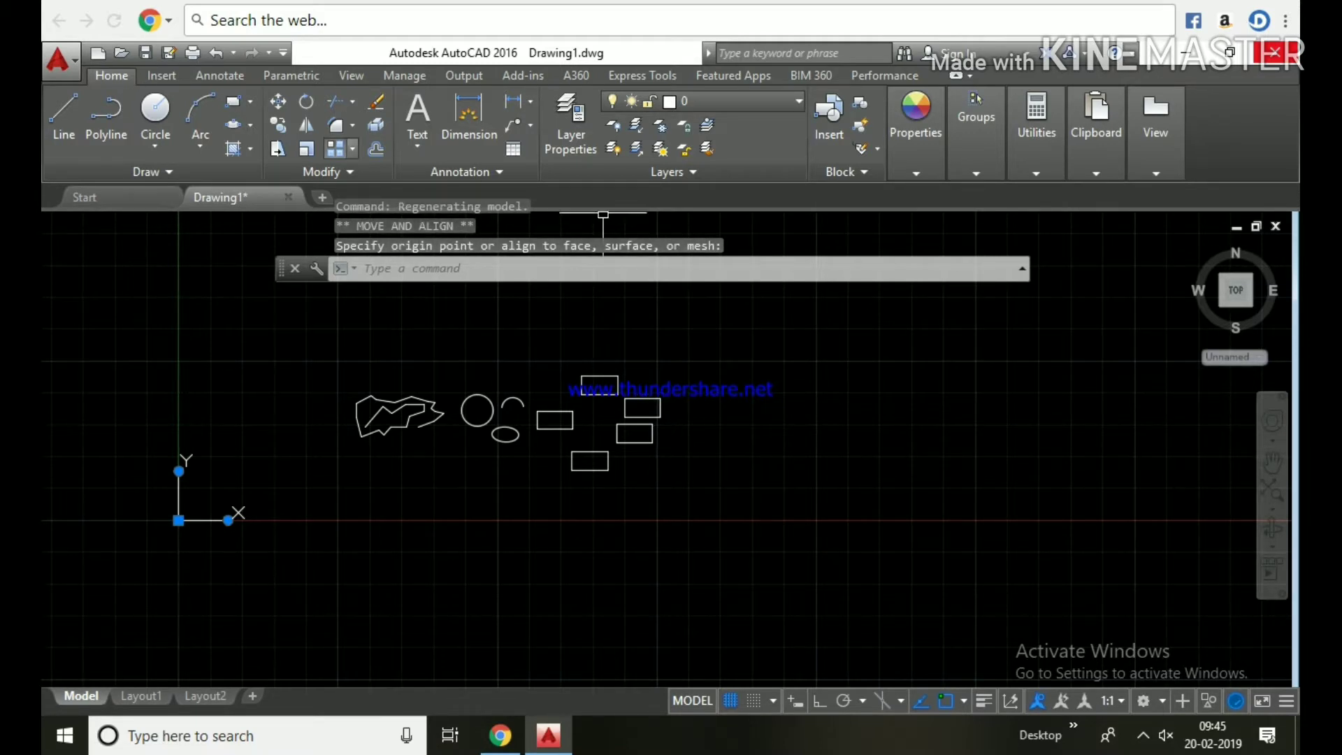
{"action": "left_click", "coordinate": [1142, 701]}
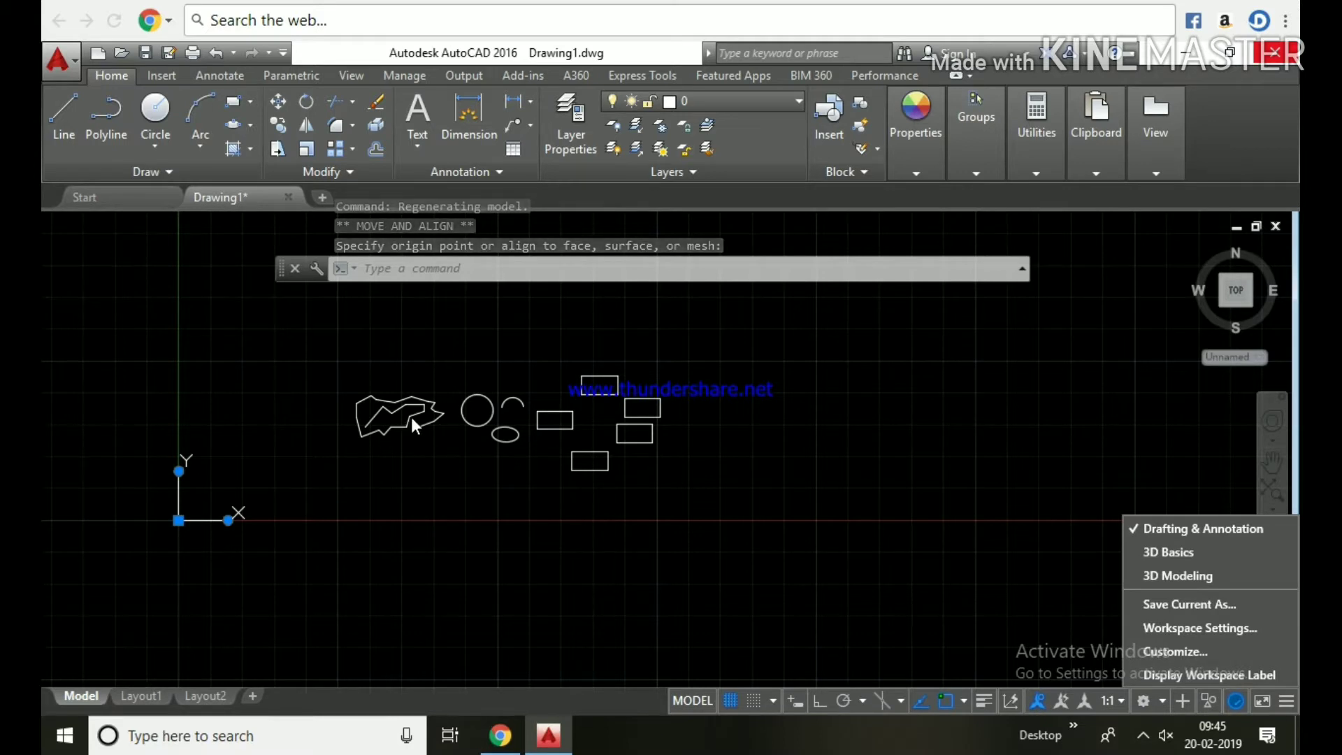
Switch to the 3D Modeling workspace and start the BOX command.
{"action": "left_click", "coordinate": [1181, 575]}
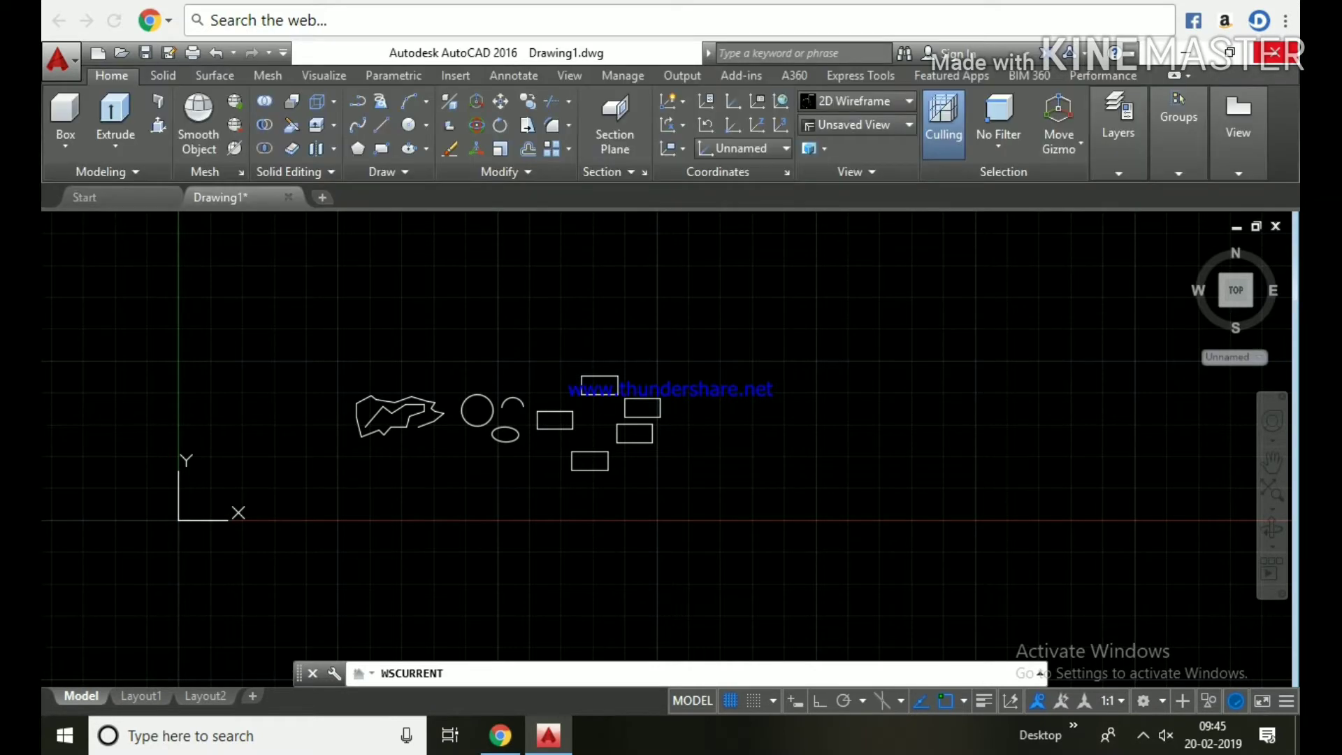
{"action": "left_click", "coordinate": [63, 105]}
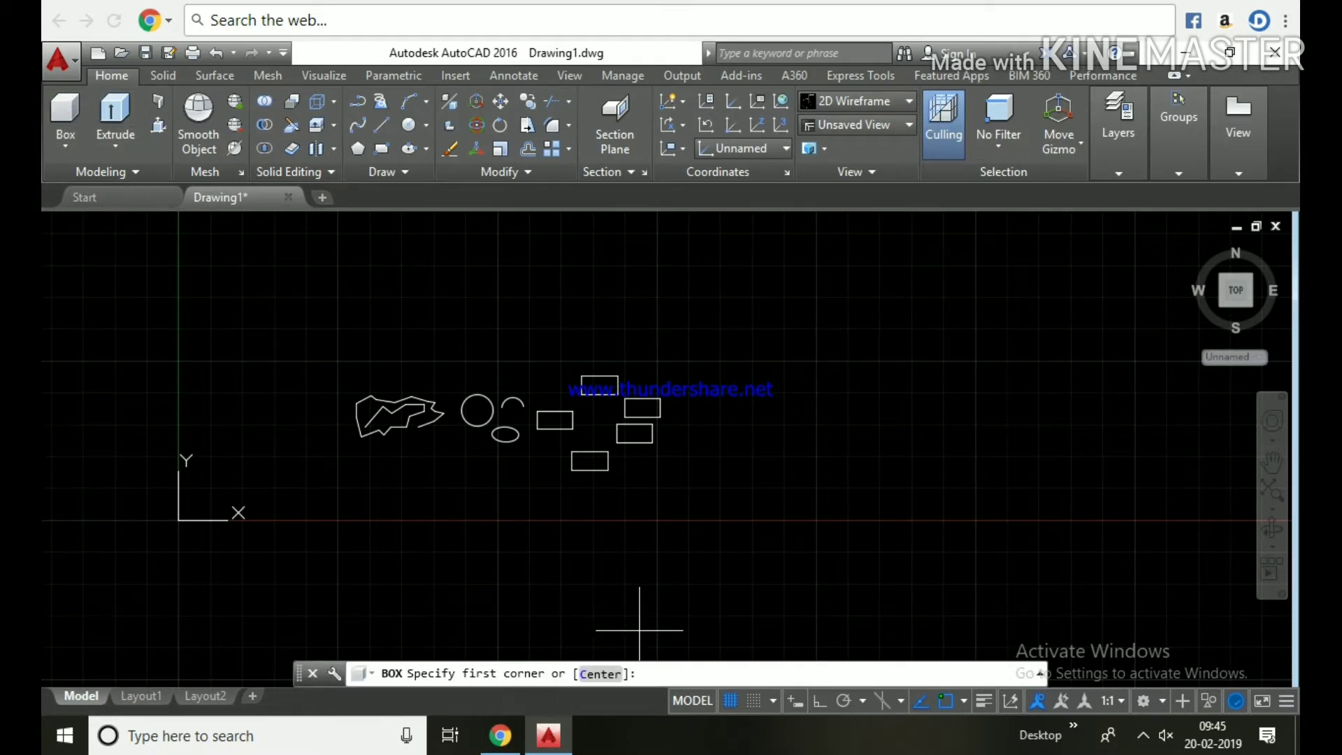
Draw a tall box solid from two base corners and a height.
{"action": "left_click", "coordinate": [742, 520]}
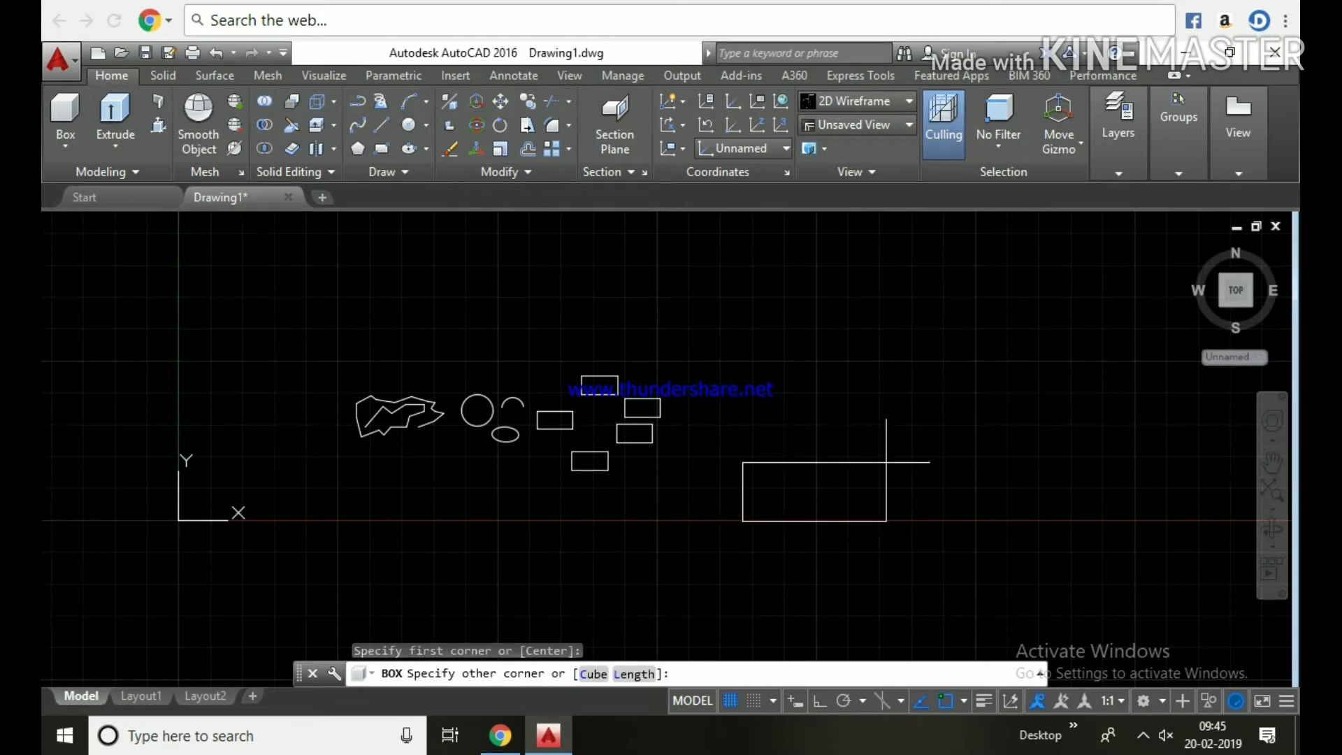
{"action": "left_click", "coordinate": [881, 464]}
{"action": "left_click", "coordinate": [979, 378]}
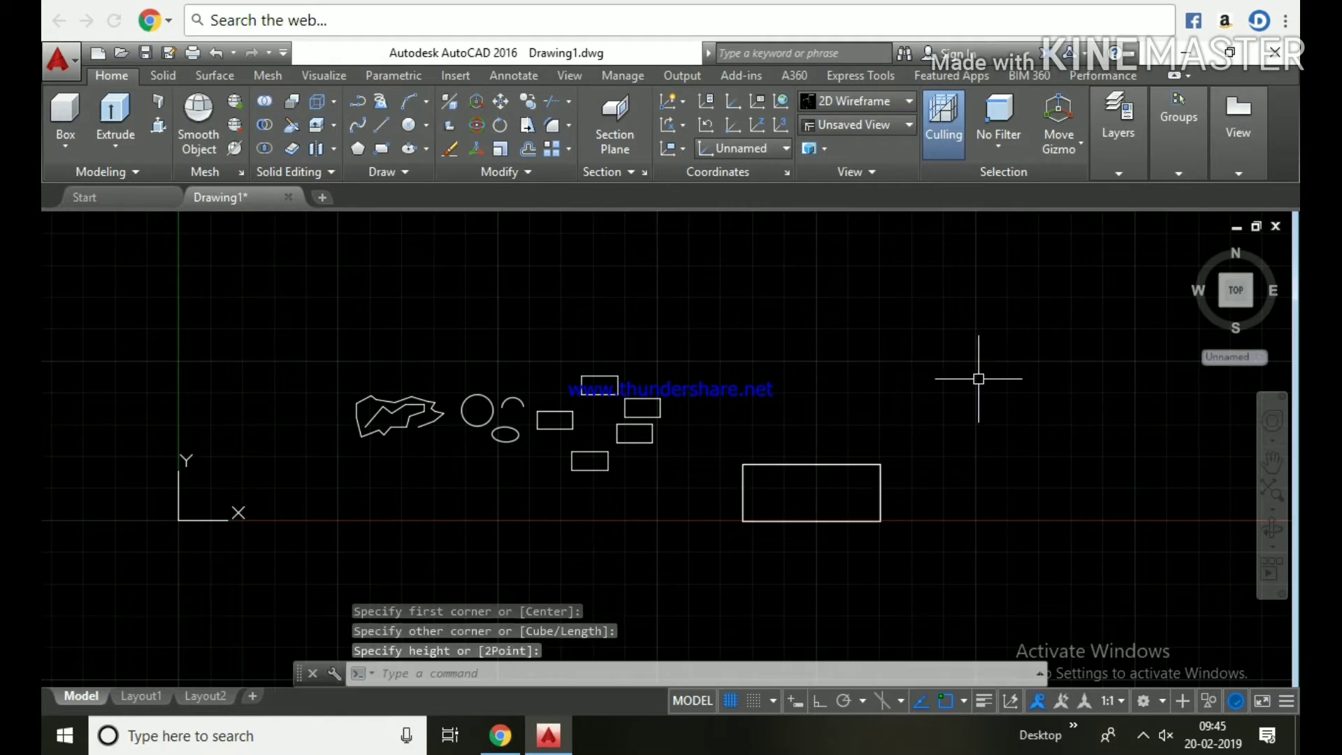
{"action": "middle_click_drag", "start_coordinate": [959, 484], "coordinate": [896, 392]}
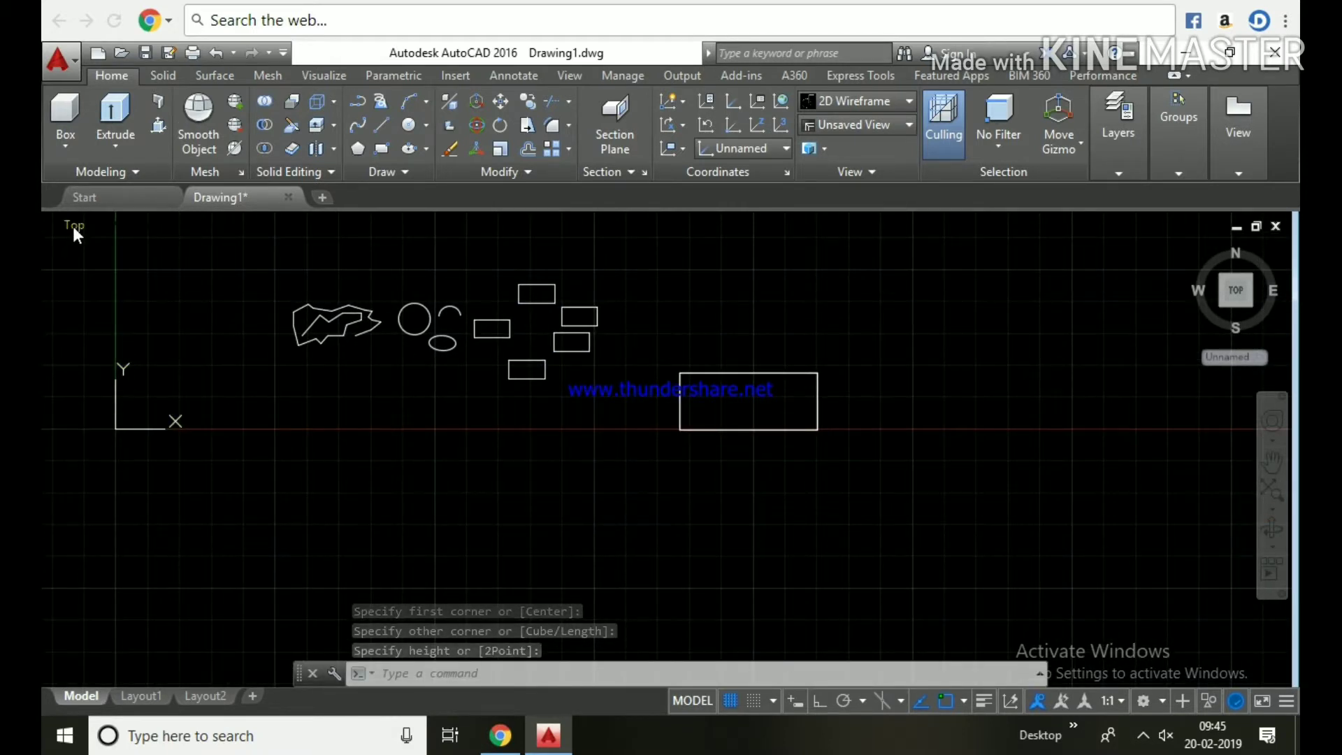
Switch the viewport to the SE Isometric view.
{"action": "left_click", "coordinate": [72, 225]}
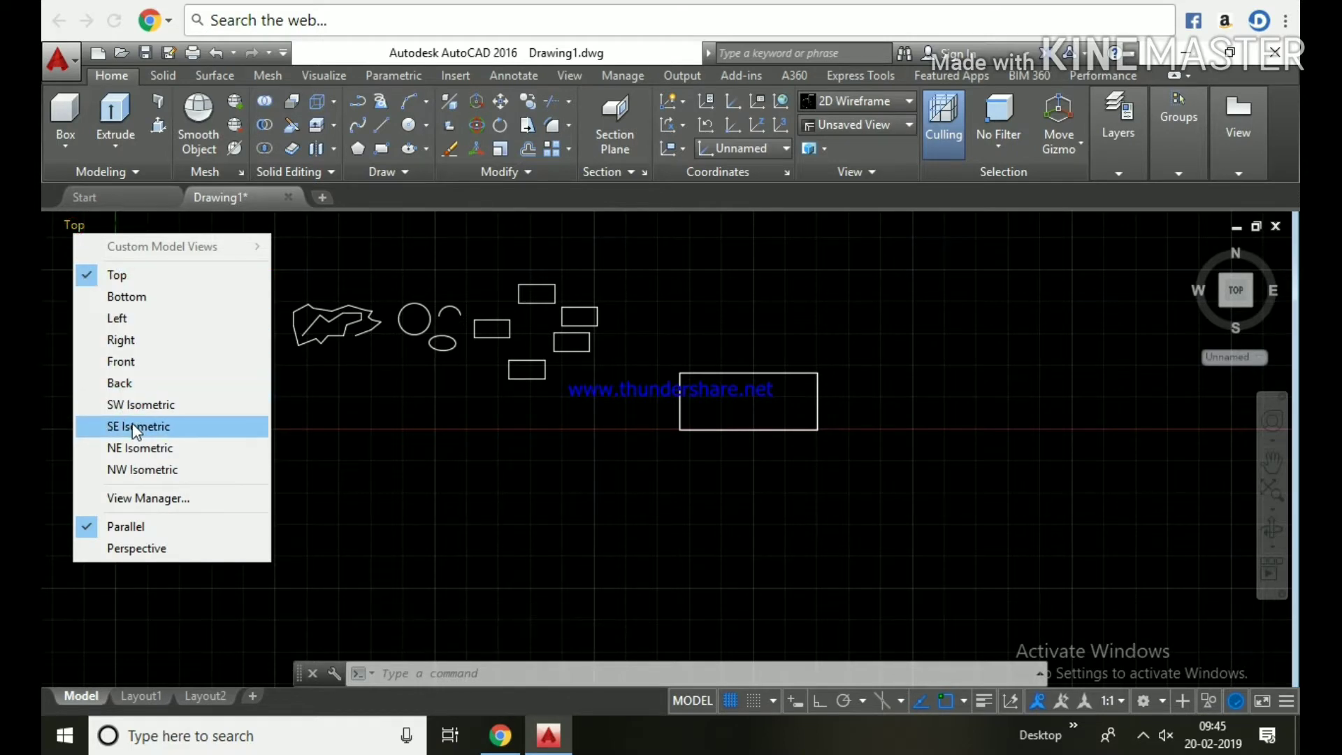
{"action": "left_click", "coordinate": [136, 426]}
{"action": "left_click", "coordinate": [596, 533]}
{"action": "middle_click_drag", "start_coordinate": [631, 561], "coordinate": [547, 429]}
{"action": "right_click", "coordinate": [509, 349]}
{"action": "left_click", "coordinate": [590, 515]}
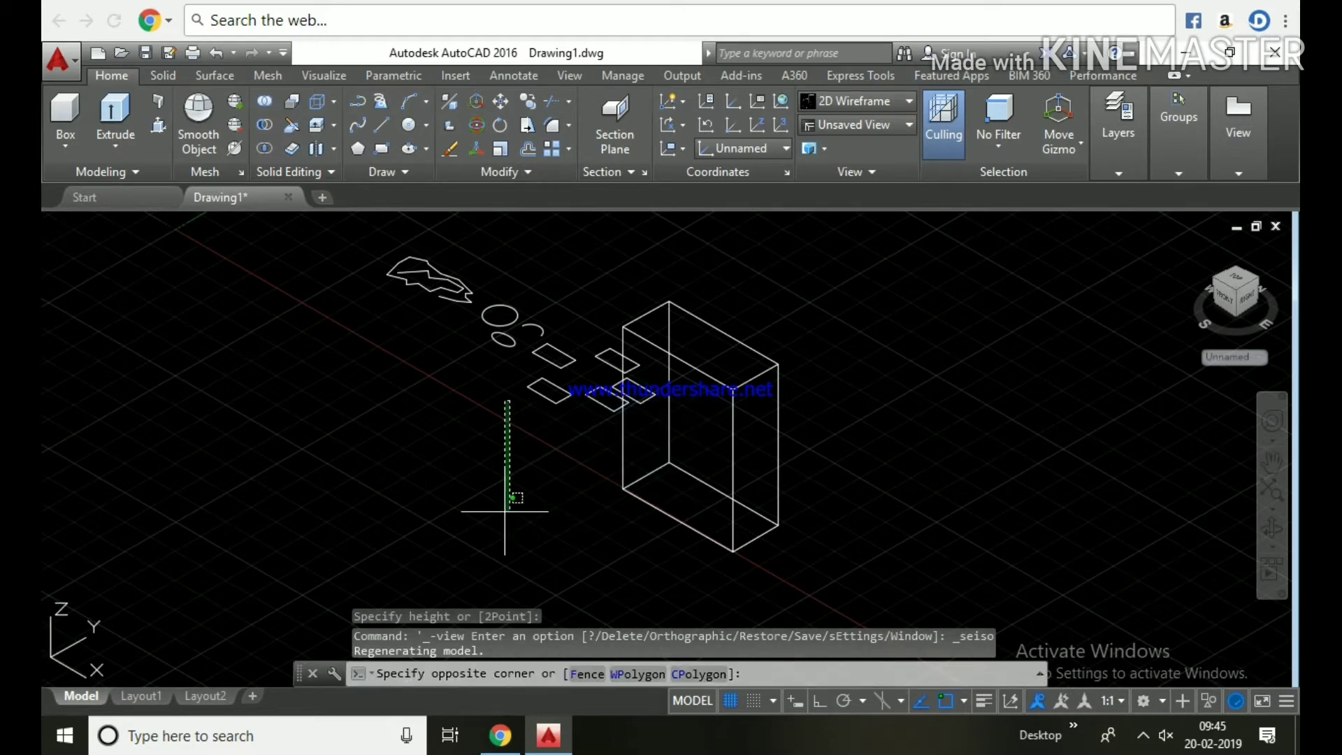
{"action": "key", "text": "Escape"}
Apply the Conceptual visual style and orbit the model slightly.
{"action": "left_click", "coordinate": [181, 228]}
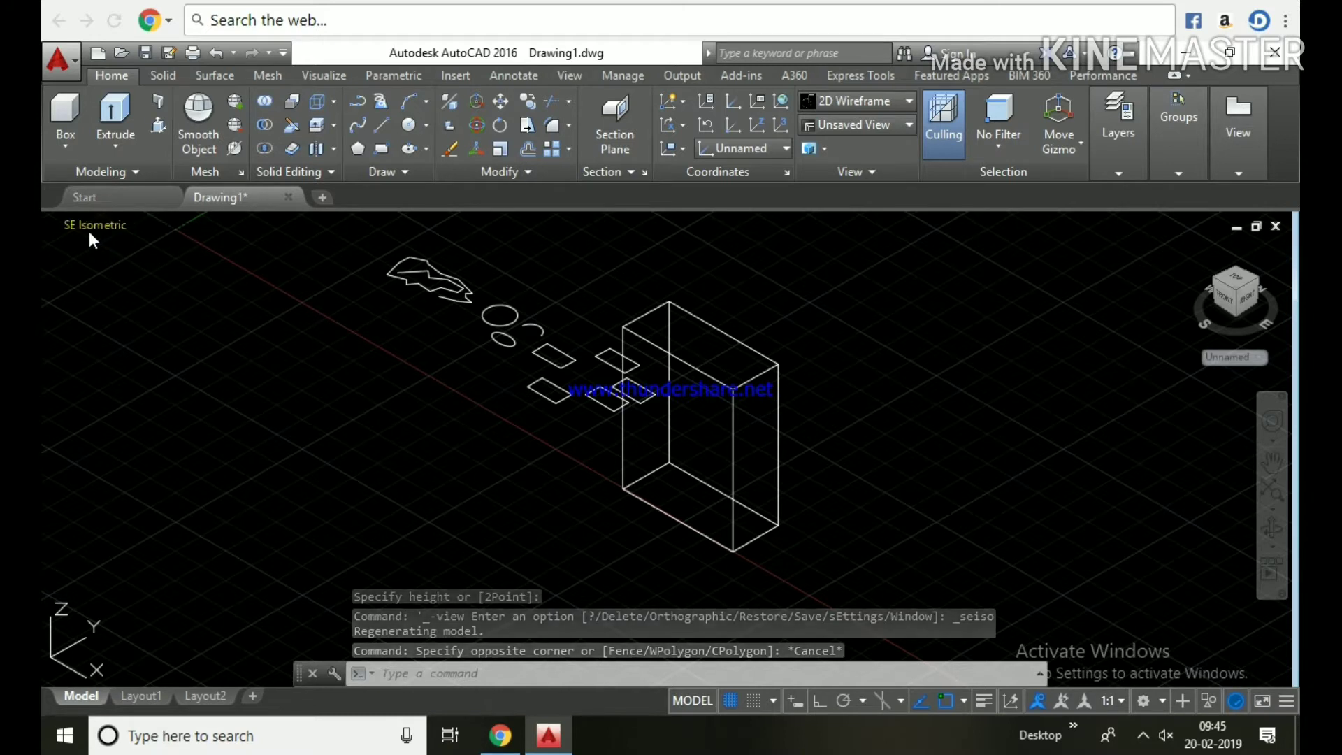
{"action": "left_click", "coordinate": [156, 226]}
{"action": "left_click", "coordinate": [238, 299]}
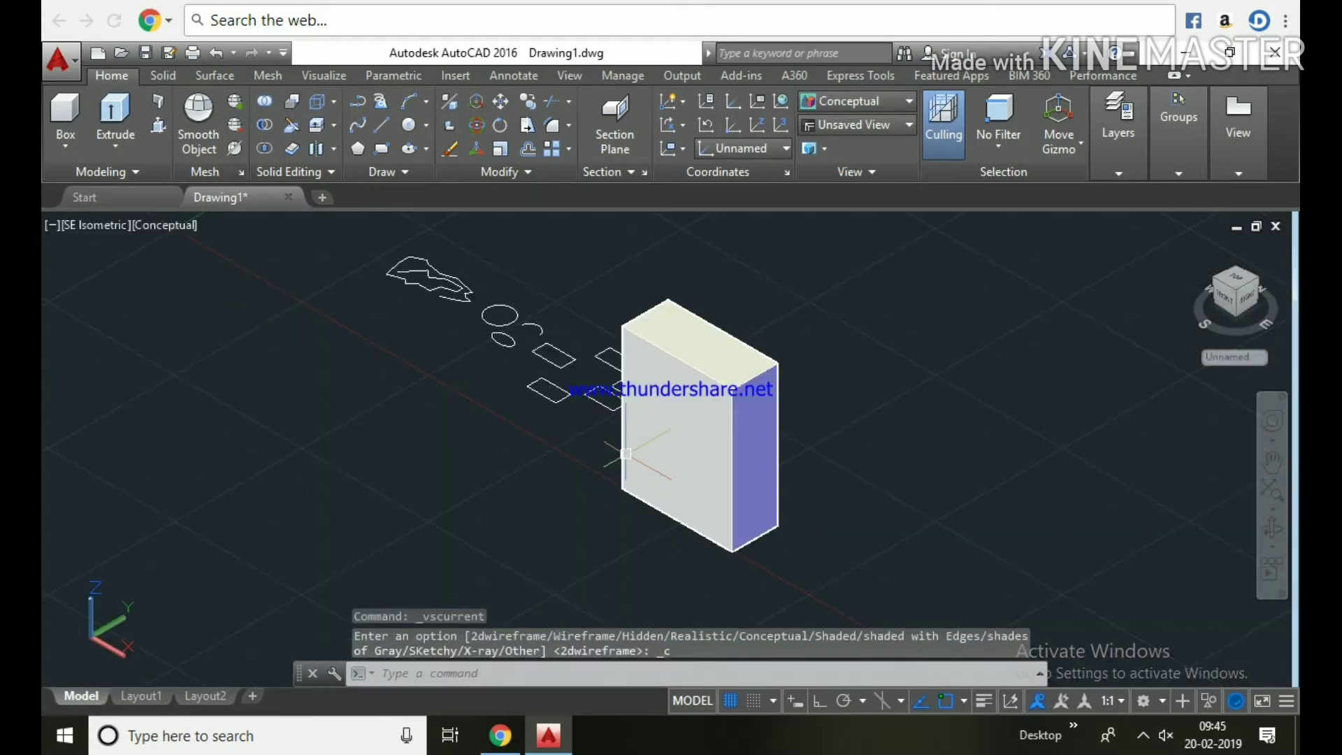
{"action": "mouse_move", "coordinate": [676, 509]}
{"action": "middle_mouse_down", "text": "shift"}
{"action": "mouse_move", "coordinate": [524, 431]}
{"action": "mouse_move", "coordinate": [644, 524]}
{"action": "middle_mouse_up", "text": "shift"}
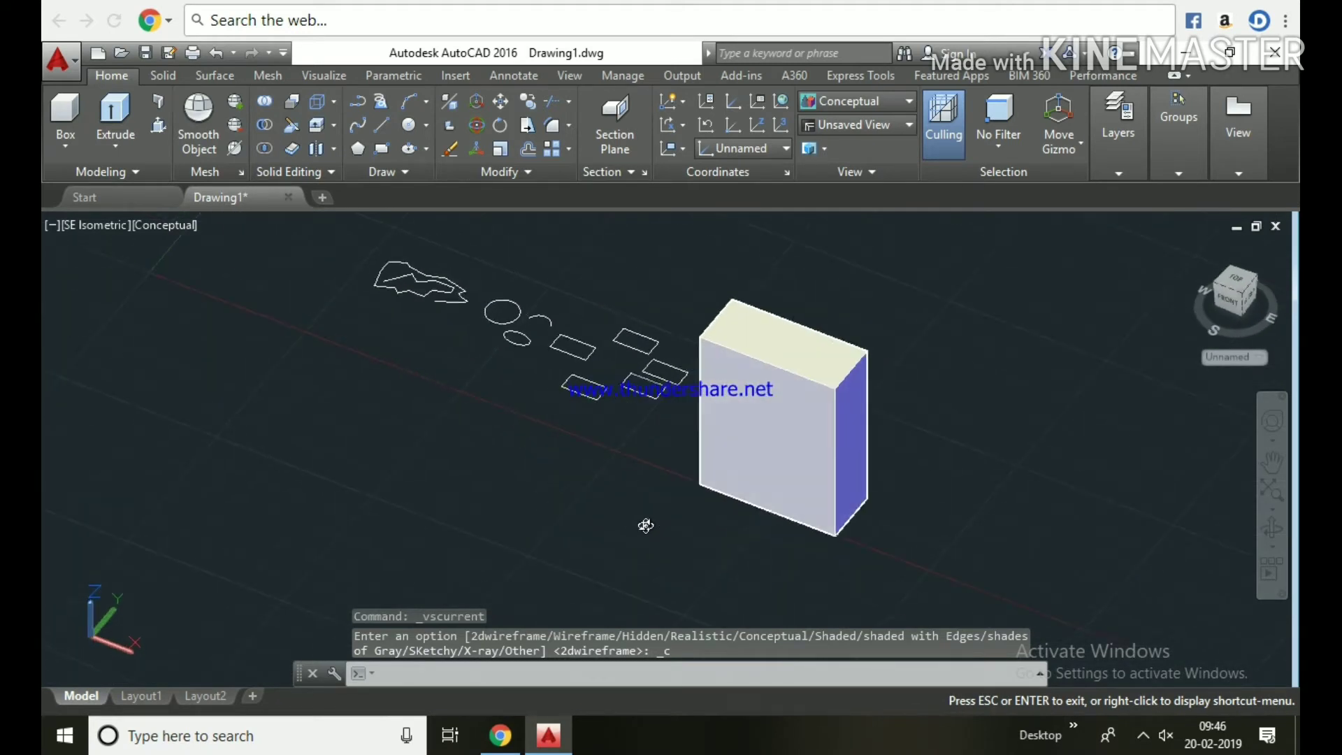
Add a cylinder solid and a cone solid left of the box.
{"action": "left_click", "coordinate": [60, 133]}
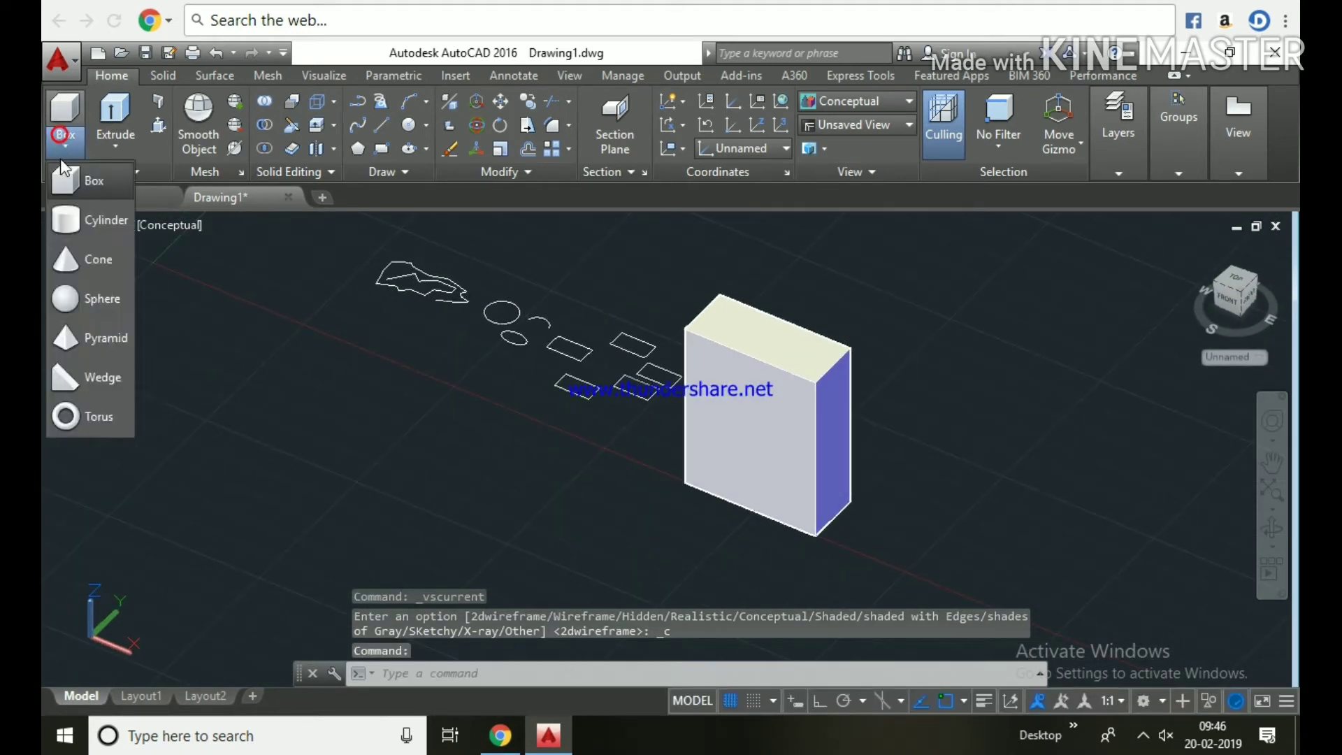
{"action": "left_click", "coordinate": [74, 219]}
{"action": "left_click", "coordinate": [380, 453]}
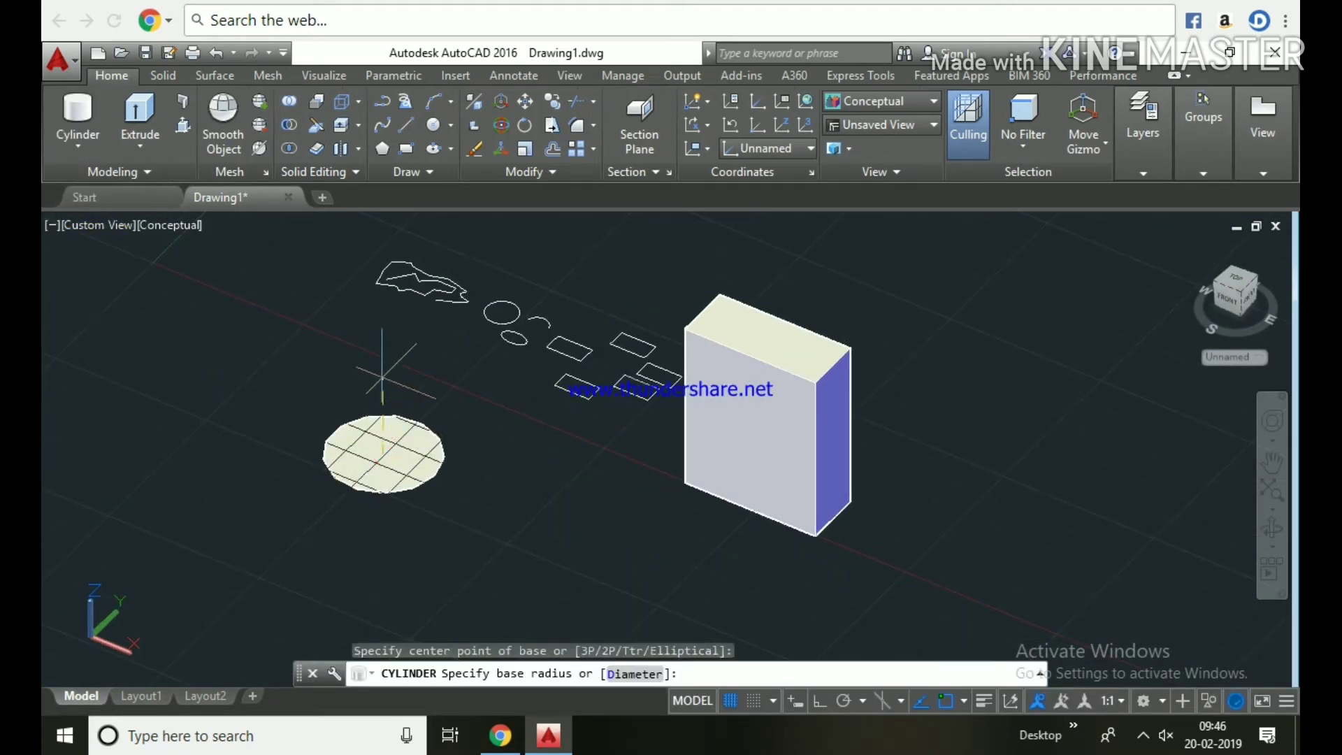
{"action": "left_click", "coordinate": [381, 379]}
{"action": "left_click", "coordinate": [379, 335]}
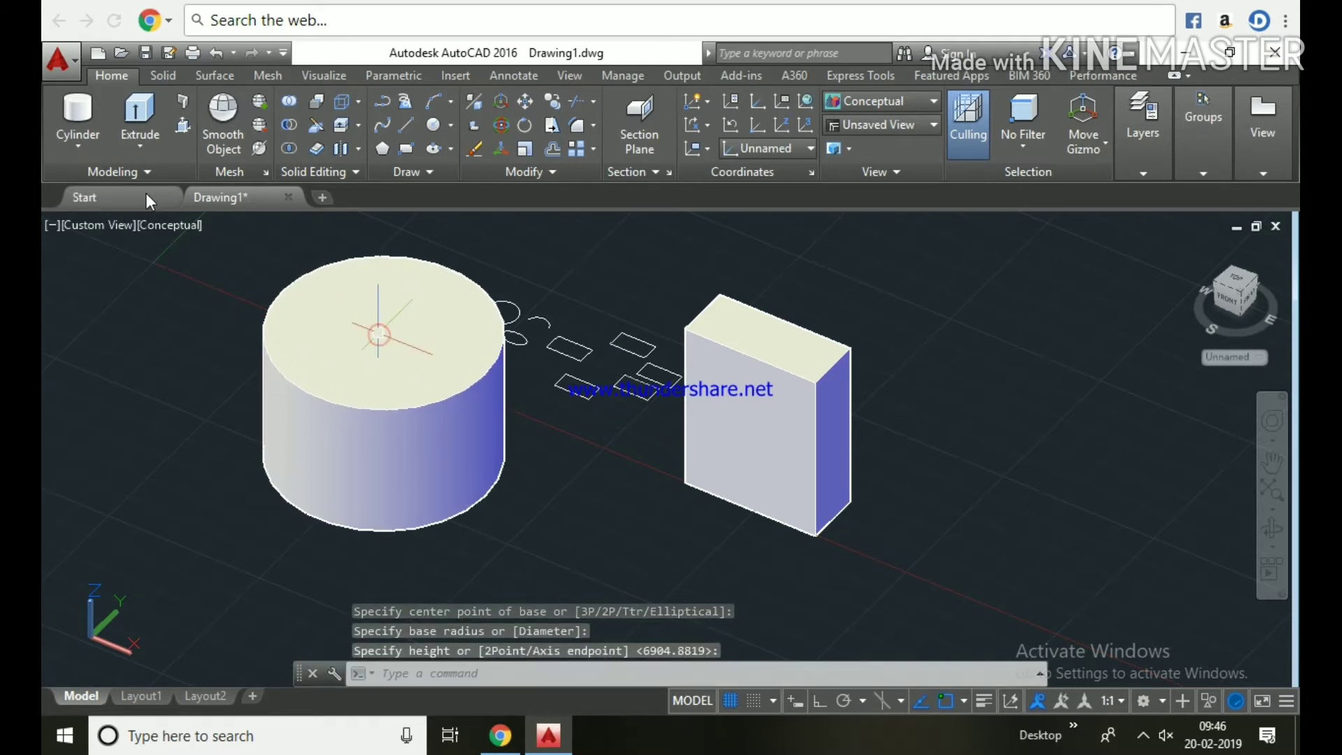
{"action": "left_click", "coordinate": [73, 149]}
{"action": "left_click", "coordinate": [84, 260]}
{"action": "scroll", "coordinate": [132, 282], "scroll_direction": "down", "scroll_amount": 4}
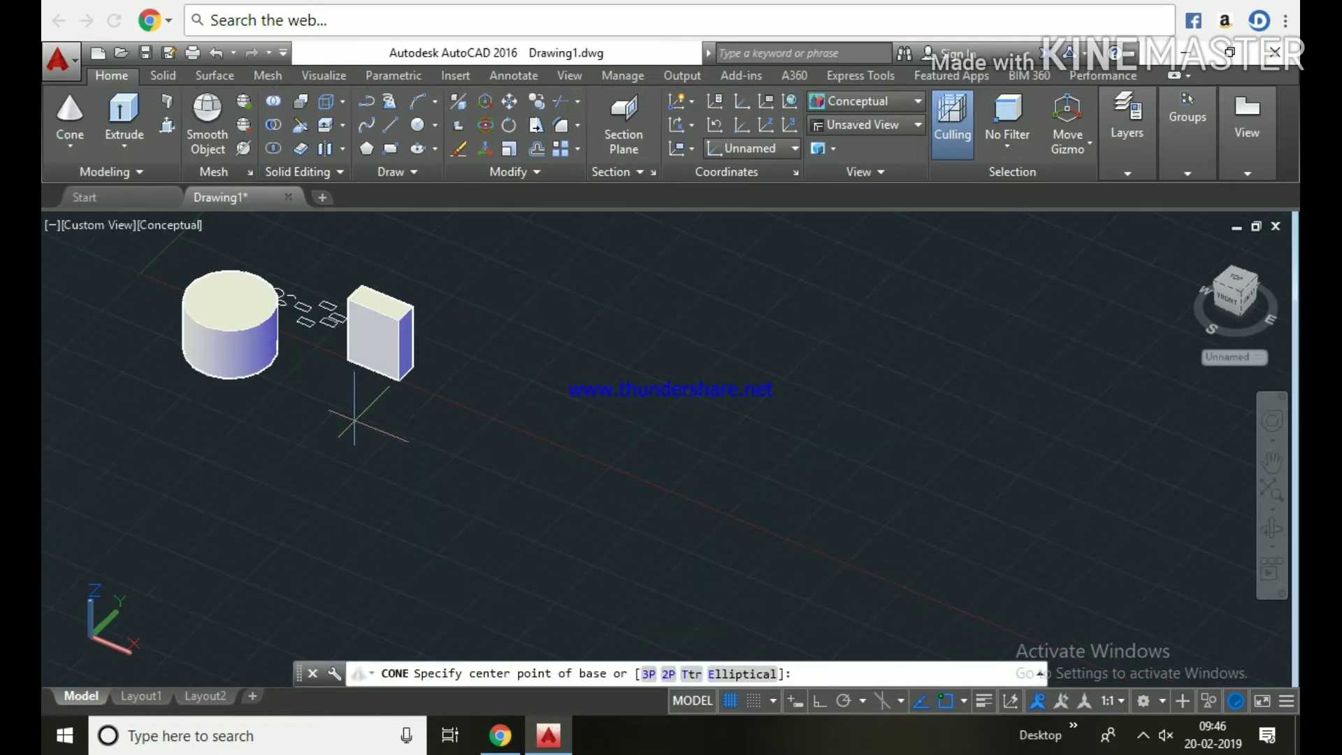
{"action": "left_click", "coordinate": [372, 448]}
{"action": "left_click", "coordinate": [372, 381]}
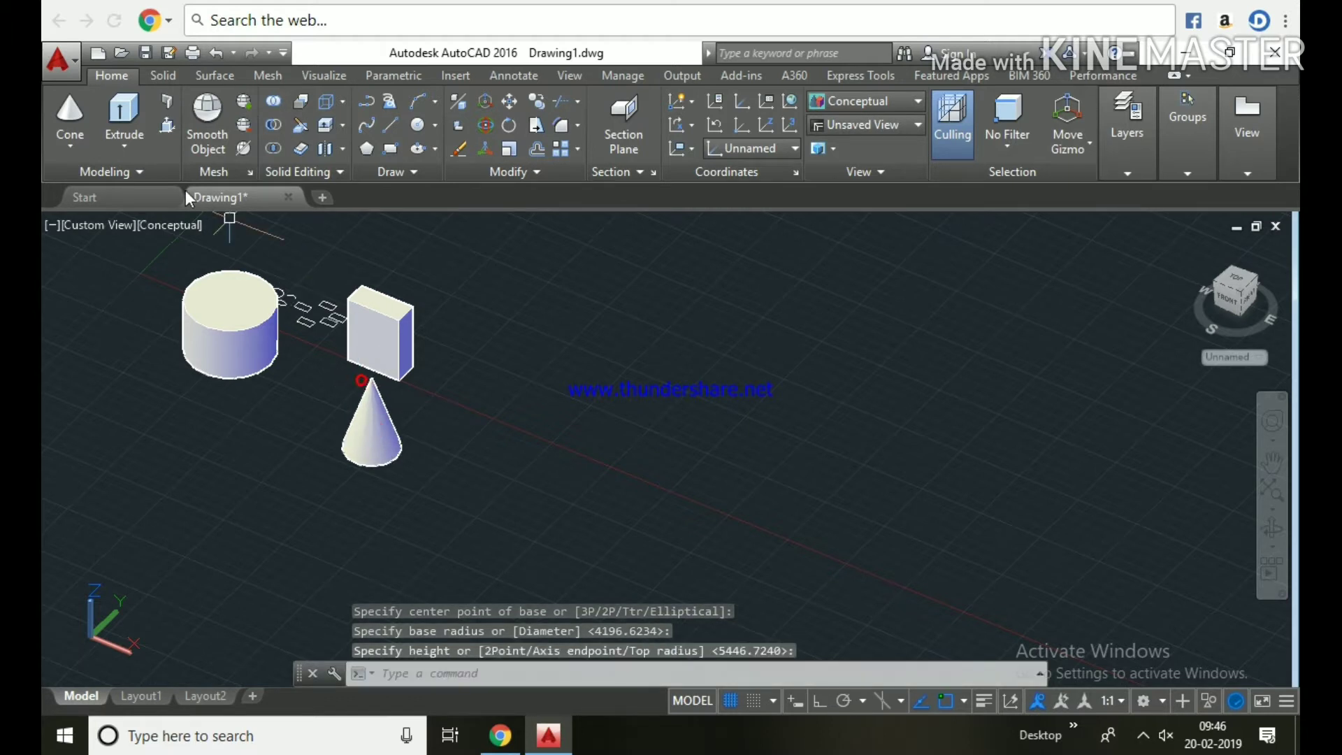
Add a sphere beside the box and a wedge in front of it.
{"action": "left_click", "coordinate": [65, 150]}
{"action": "left_click", "coordinate": [89, 299]}
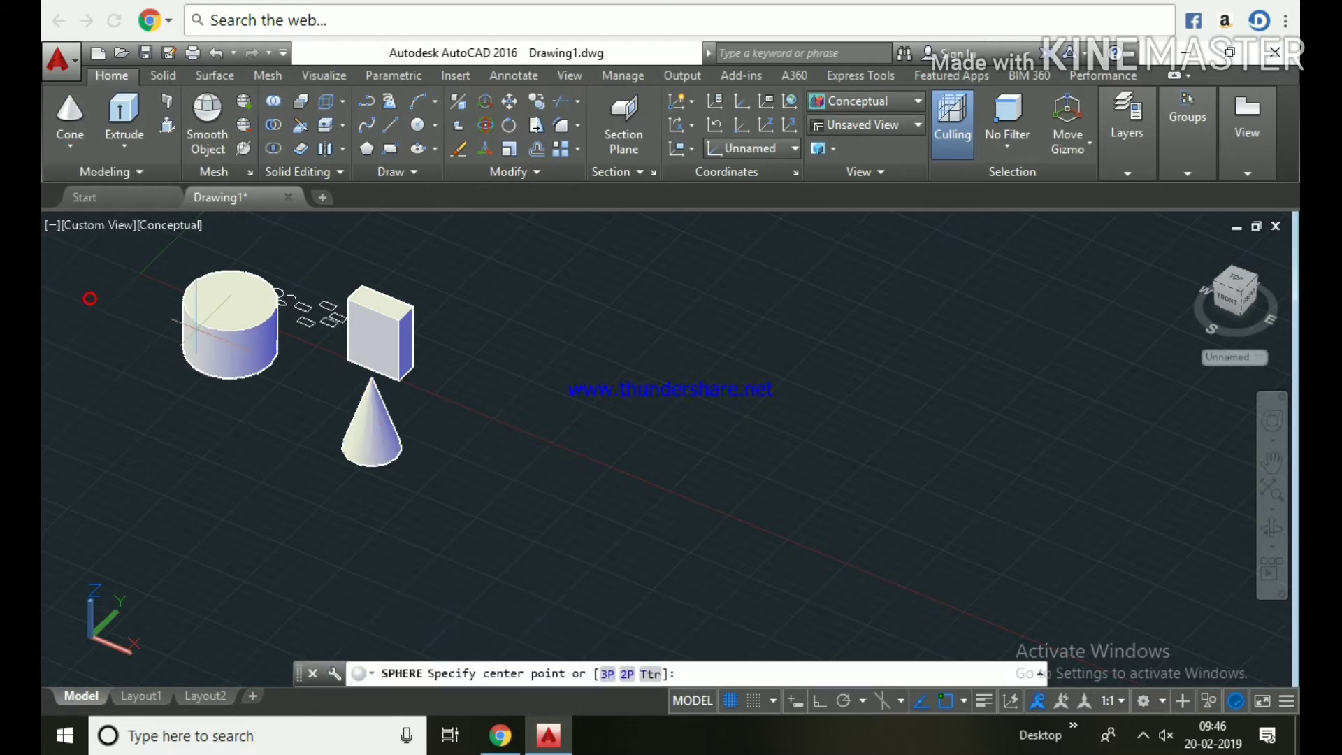
{"action": "left_click", "coordinate": [466, 383]}
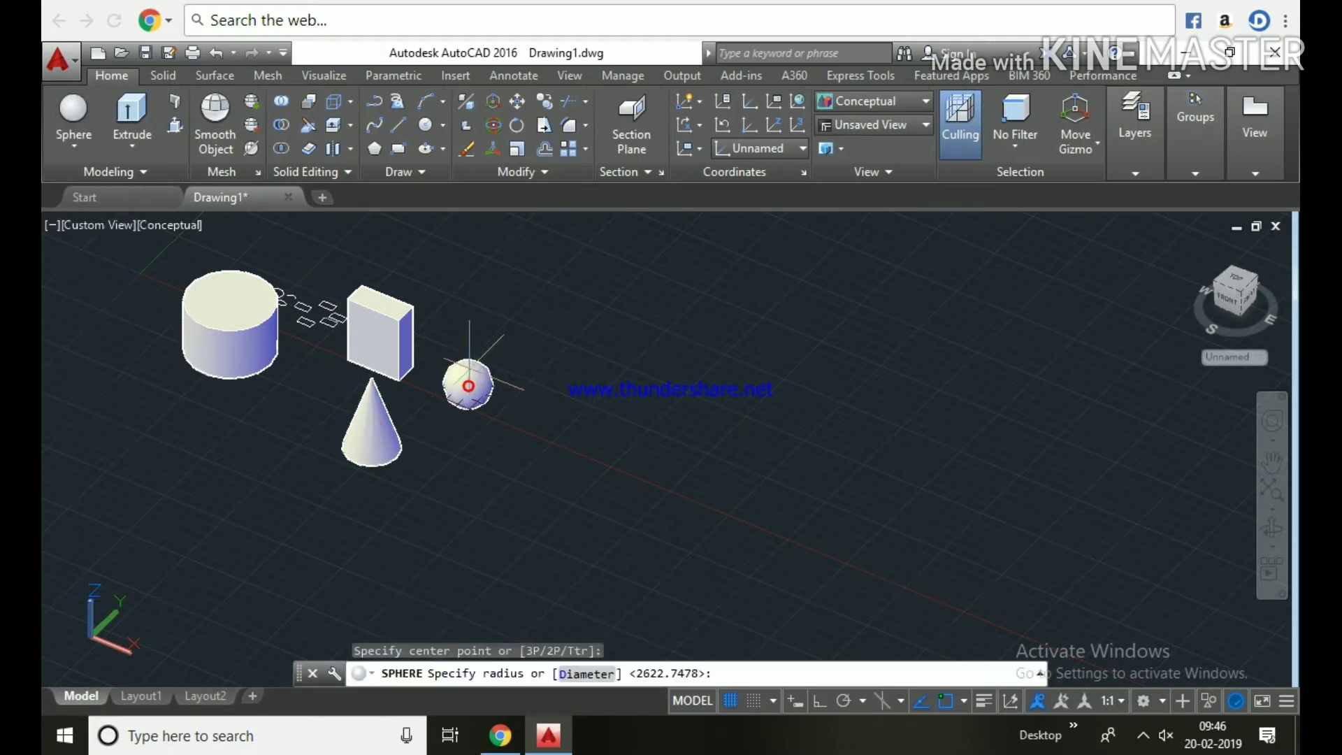
{"action": "left_click", "coordinate": [83, 148]}
{"action": "left_click", "coordinate": [86, 380]}
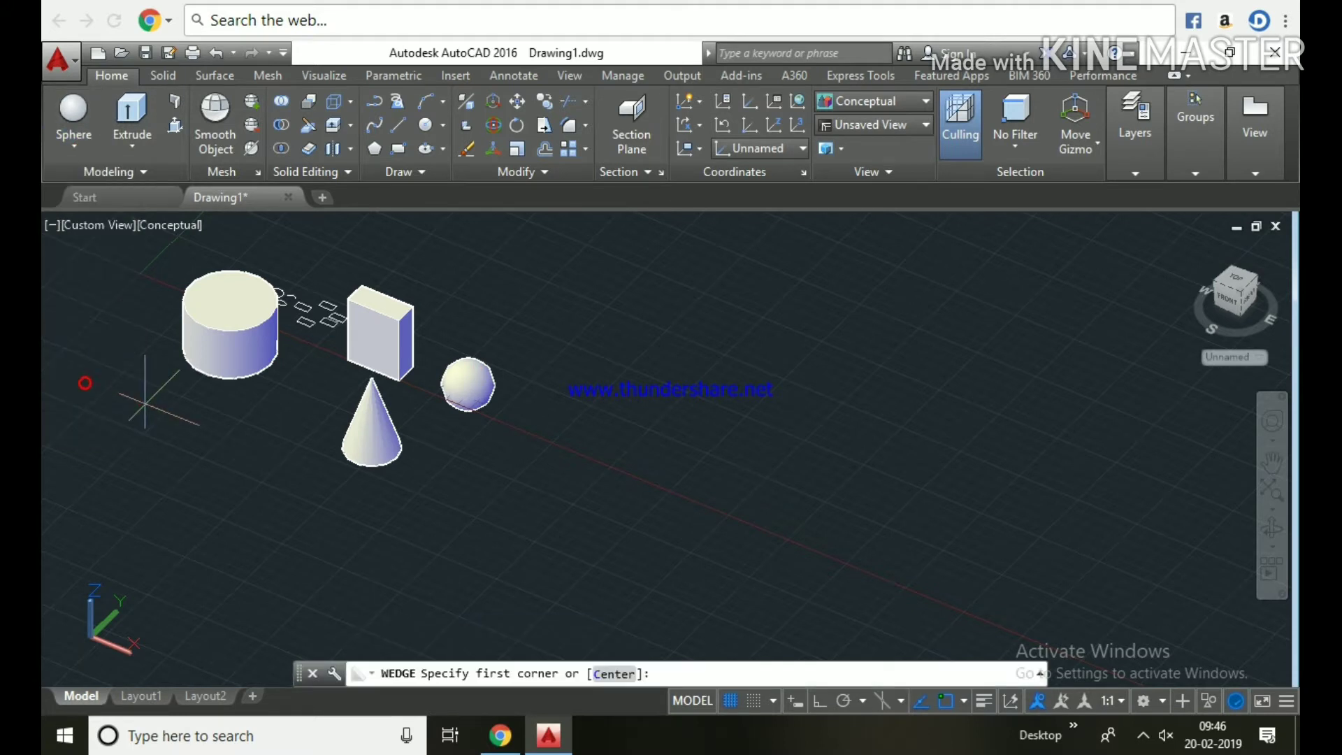
{"action": "left_click", "coordinate": [475, 504]}
{"action": "left_click", "coordinate": [577, 501]}
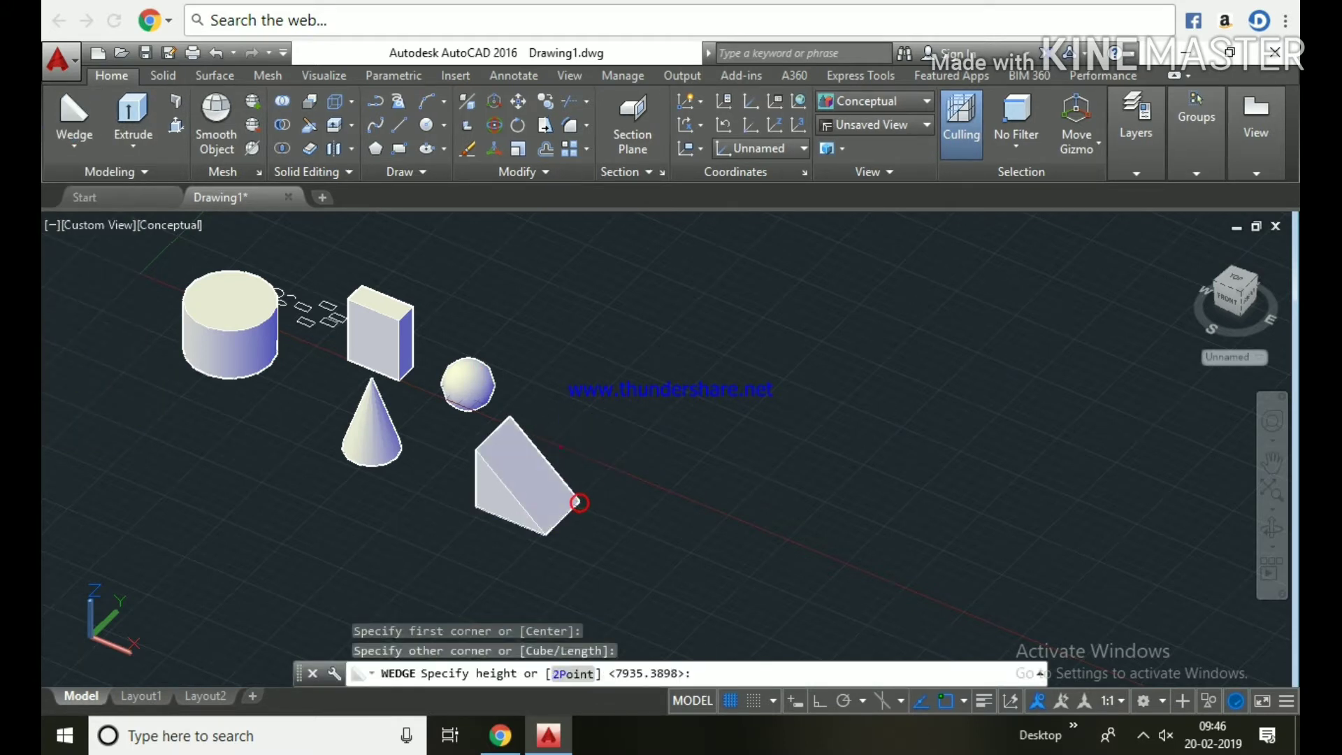
{"action": "left_click", "coordinate": [562, 446]}
Create a torus right of the sphere, setting its radius and tube radius.
{"action": "left_click", "coordinate": [61, 145]}
{"action": "left_click", "coordinate": [89, 414]}
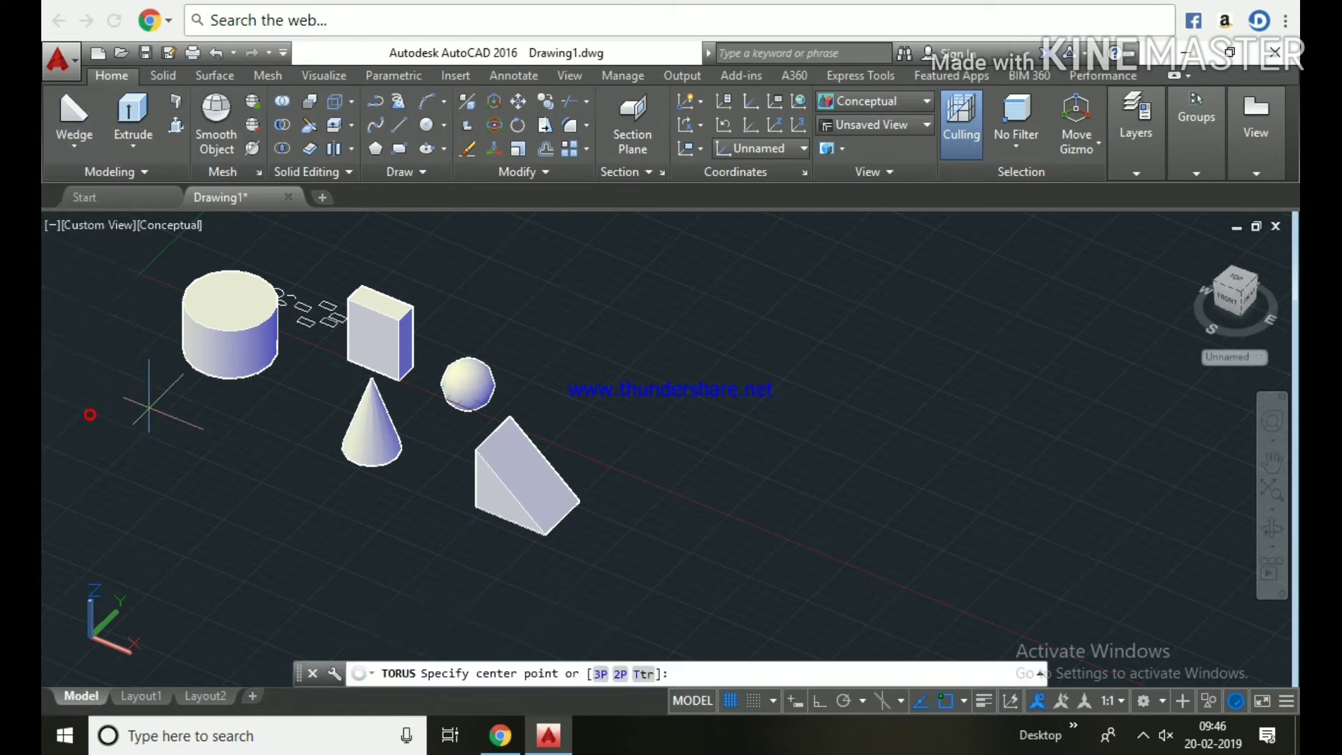
{"action": "left_click", "coordinate": [648, 380]}
{"action": "left_click", "coordinate": [657, 355]}
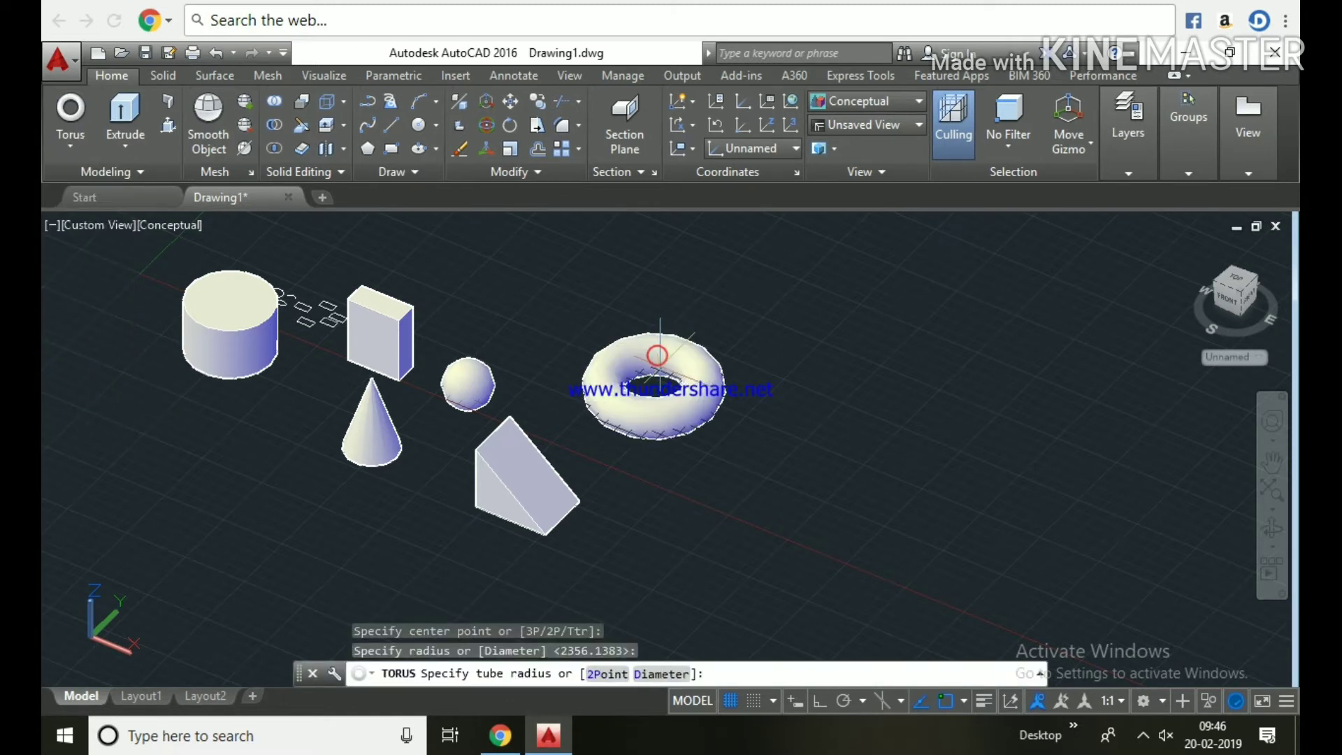
{"action": "left_click", "coordinate": [661, 360]}
Look down on the solids from the Top view in the 2D Wireframe visual style.
{"action": "left_click", "coordinate": [106, 224]}
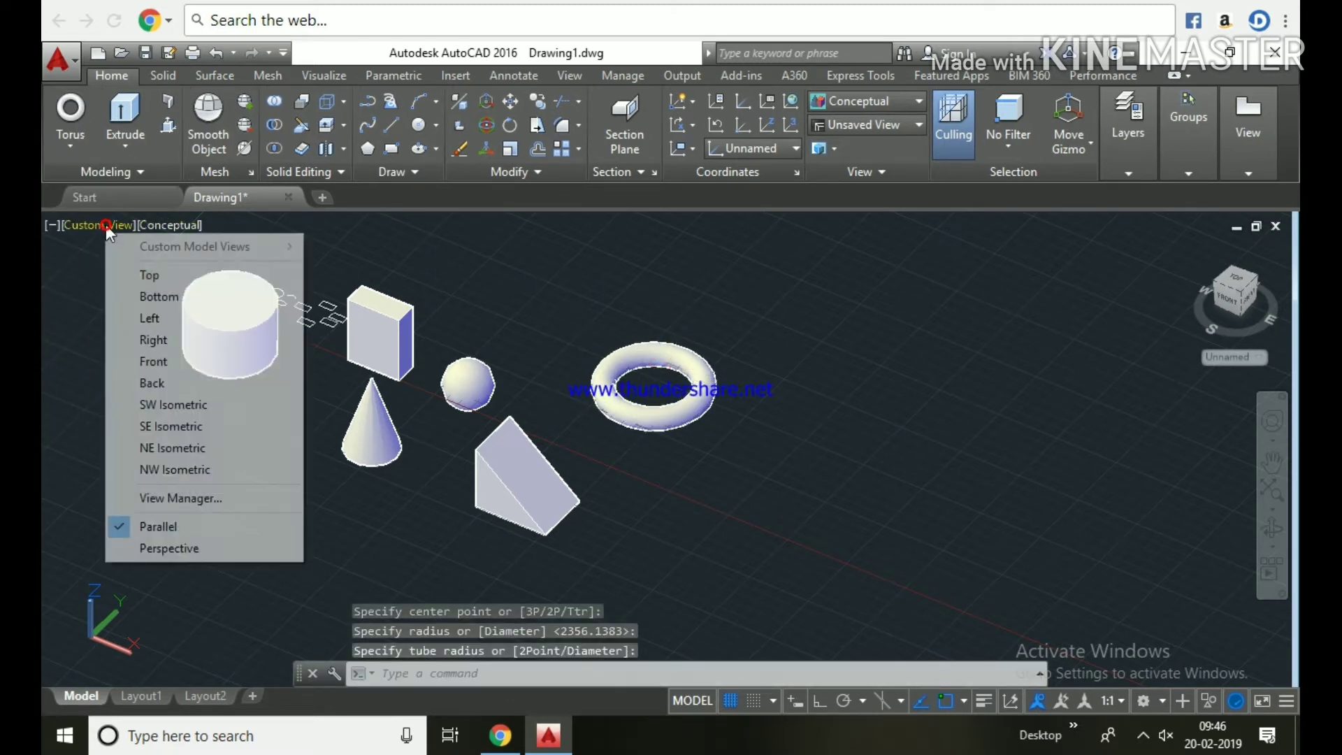
{"action": "left_click", "coordinate": [127, 273]}
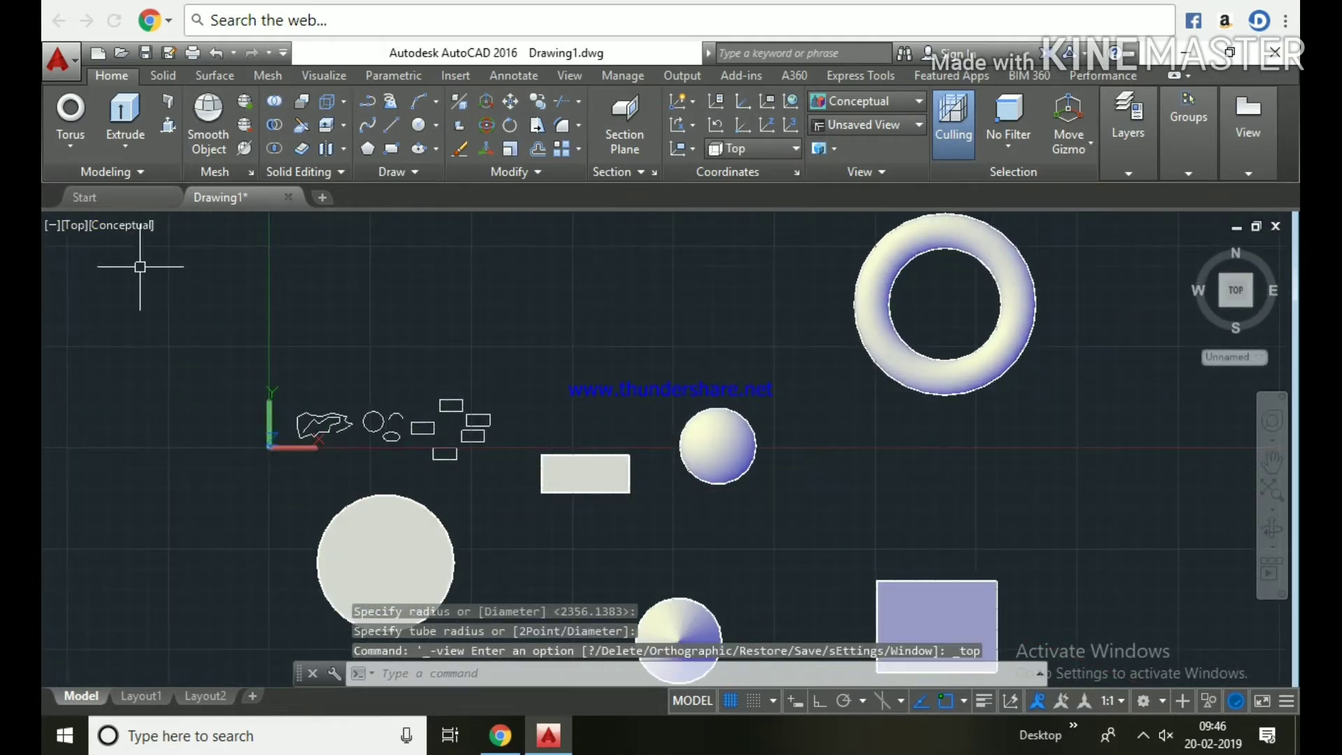
{"action": "scroll", "coordinate": [135, 343], "scroll_direction": "down", "scroll_amount": 2}
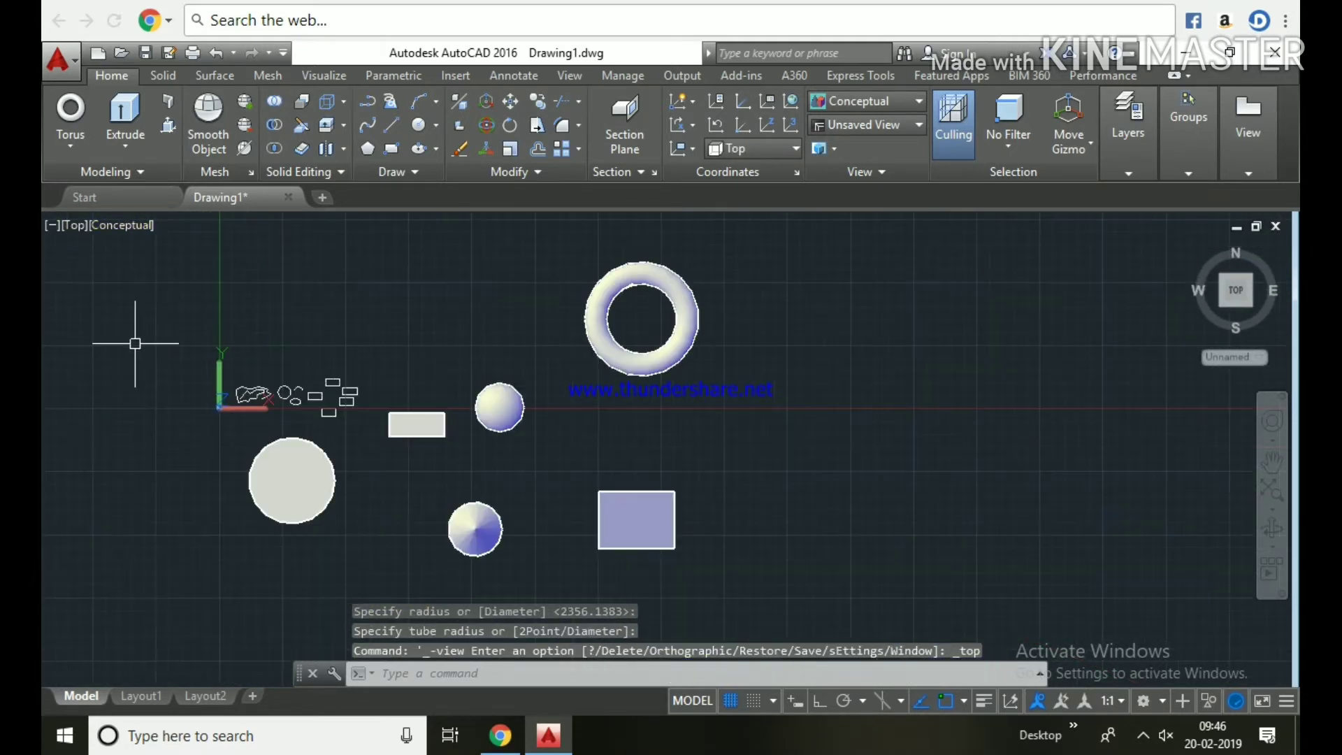
{"action": "left_click", "coordinate": [106, 224]}
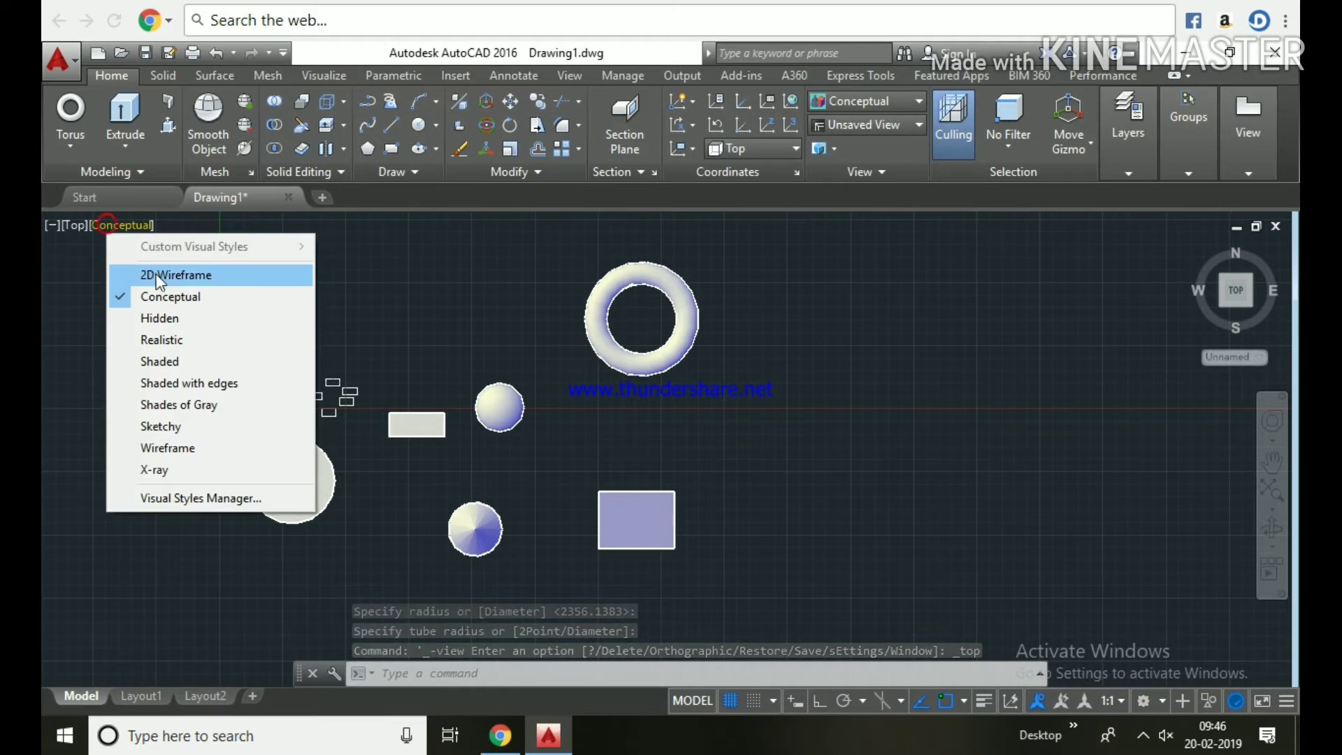
{"action": "left_click", "coordinate": [155, 272]}
Recentre the solids and switch to the SW Isometric view.
{"action": "middle_click_drag", "start_coordinate": [312, 380], "coordinate": [485, 355]}
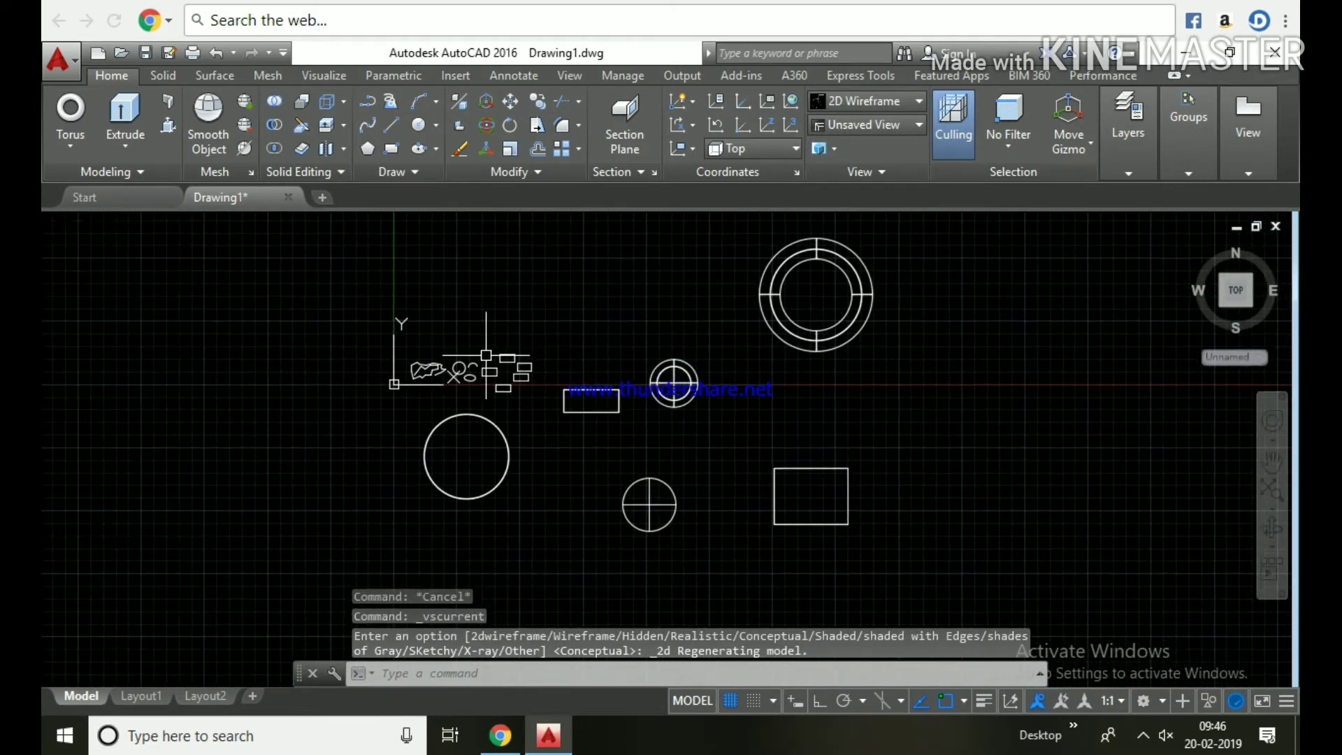
{"action": "scroll", "coordinate": [503, 379], "scroll_direction": "up", "scroll_amount": 2}
{"action": "scroll", "coordinate": [500, 413], "scroll_direction": "down", "scroll_amount": 2}
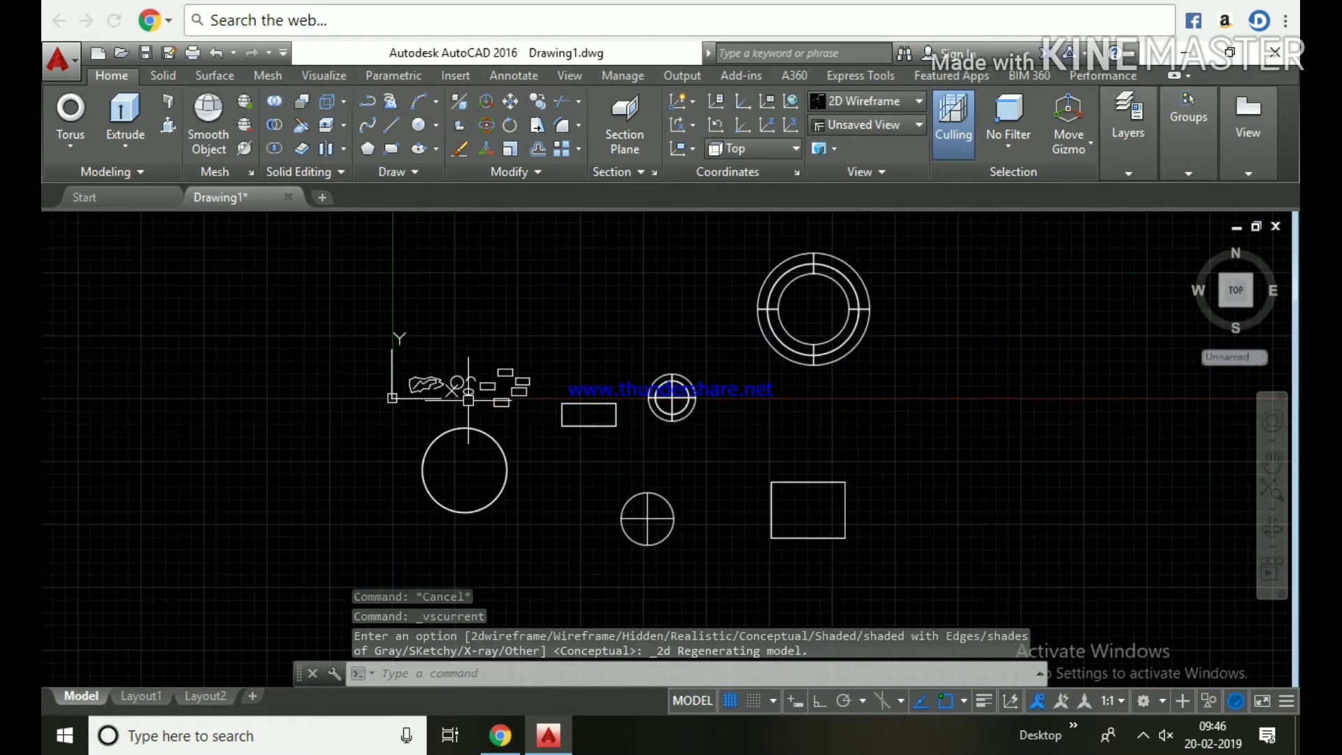
{"action": "left_click", "coordinate": [73, 225]}
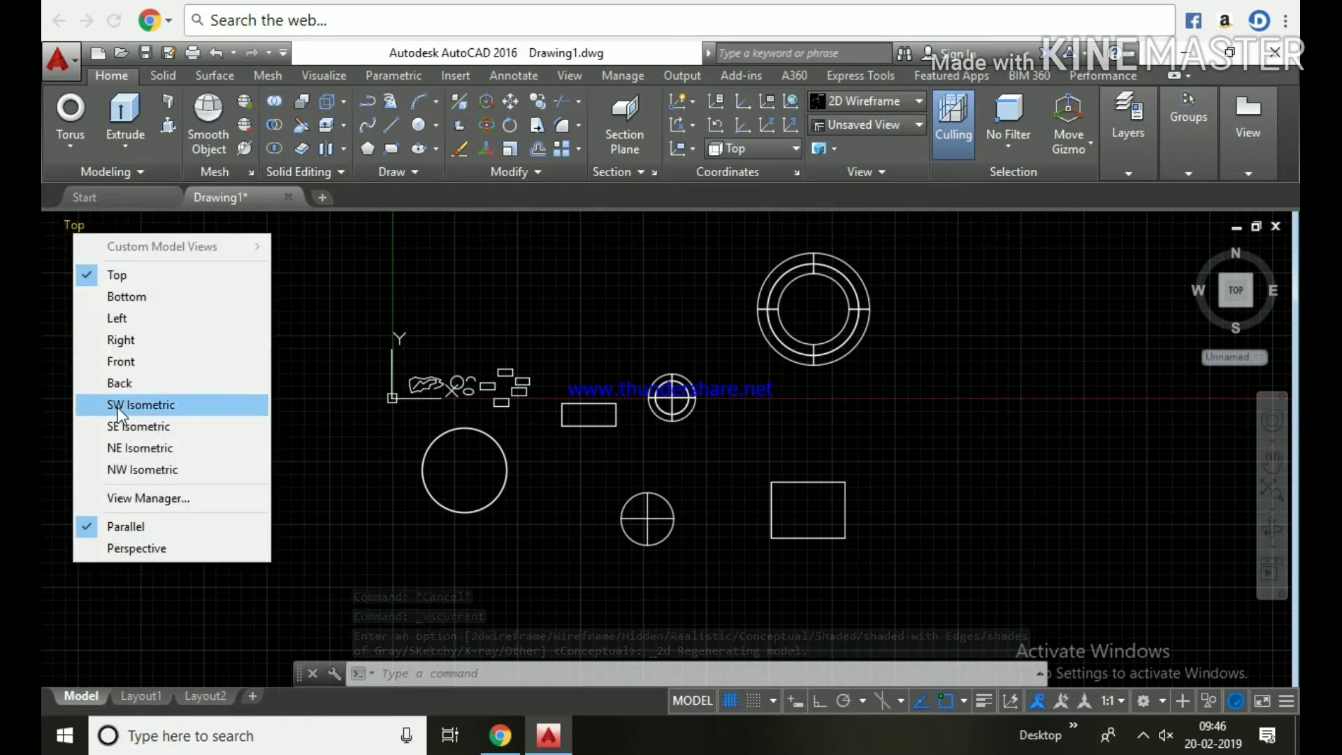
{"action": "left_click", "coordinate": [117, 405]}
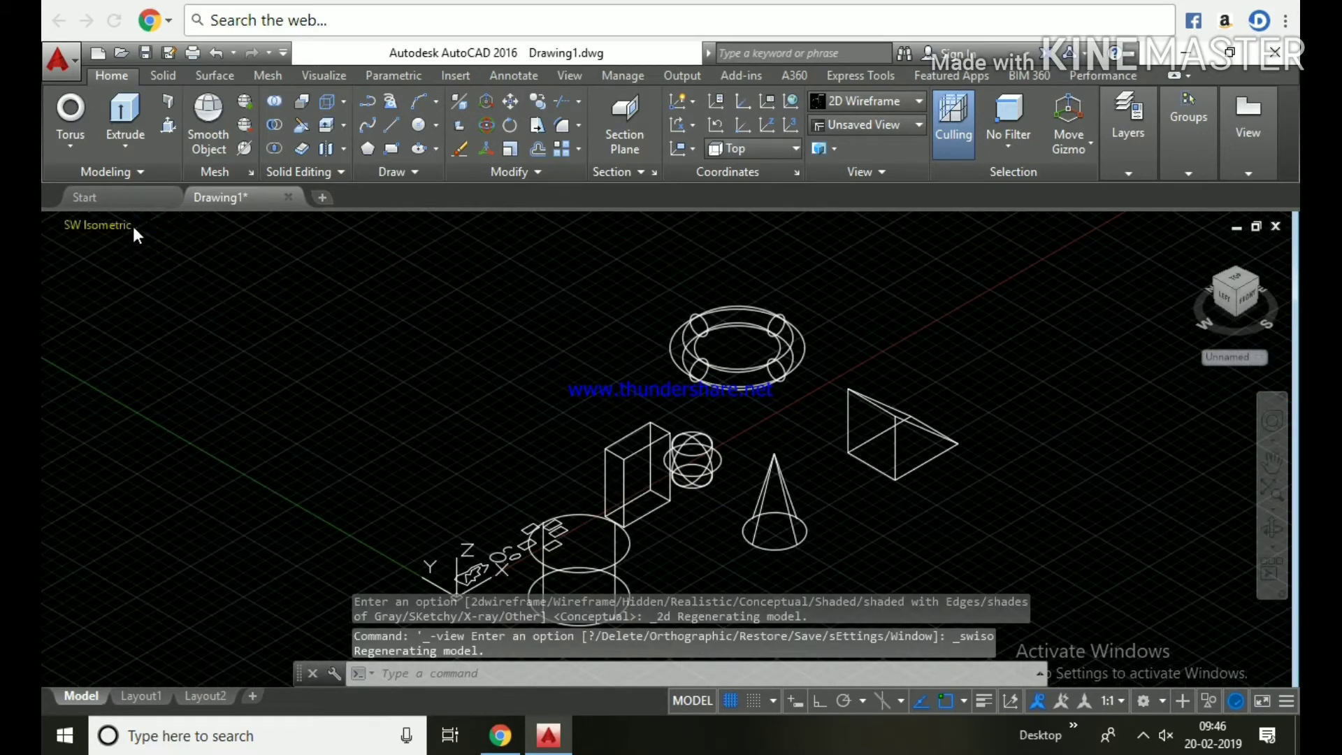
{"action": "left_click", "coordinate": [181, 225]}
Shade the solids in Conceptual, then preview them in the Hidden visual style.
{"action": "left_click", "coordinate": [239, 303]}
{"action": "scroll", "coordinate": [210, 266], "scroll_direction": "down", "scroll_amount": 2}
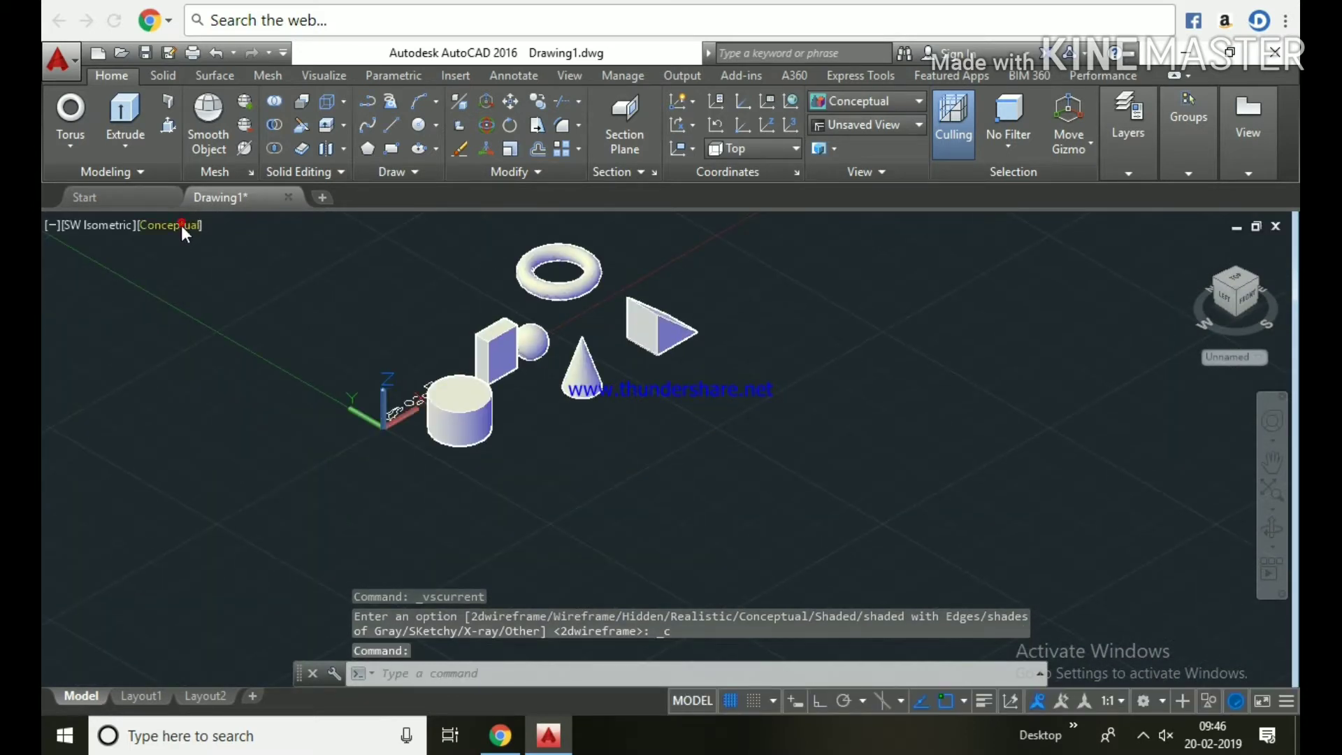
{"action": "left_click", "coordinate": [167, 223]}
{"action": "left_click", "coordinate": [214, 319]}
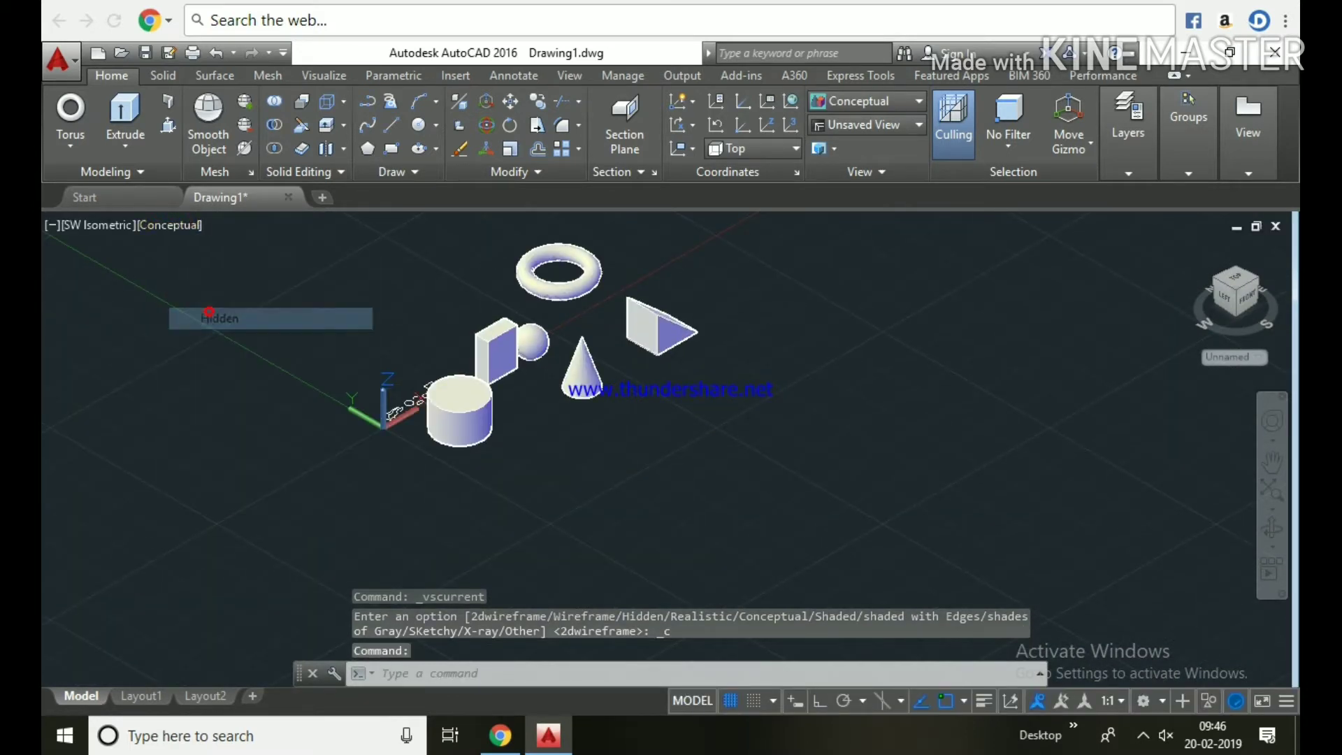
Preview the solids in X-Ray, then return them to Conceptual shading.
{"action": "left_click", "coordinate": [149, 229]}
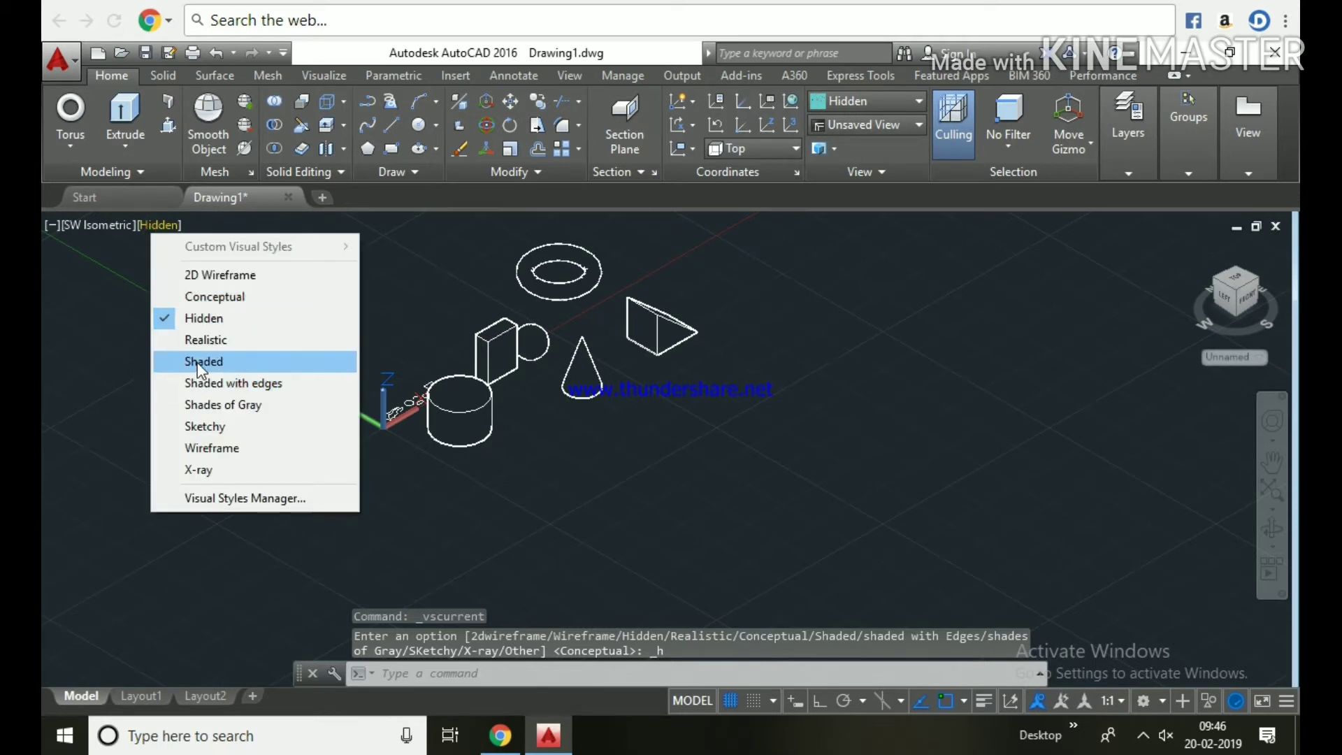
{"action": "left_click", "coordinate": [200, 468]}
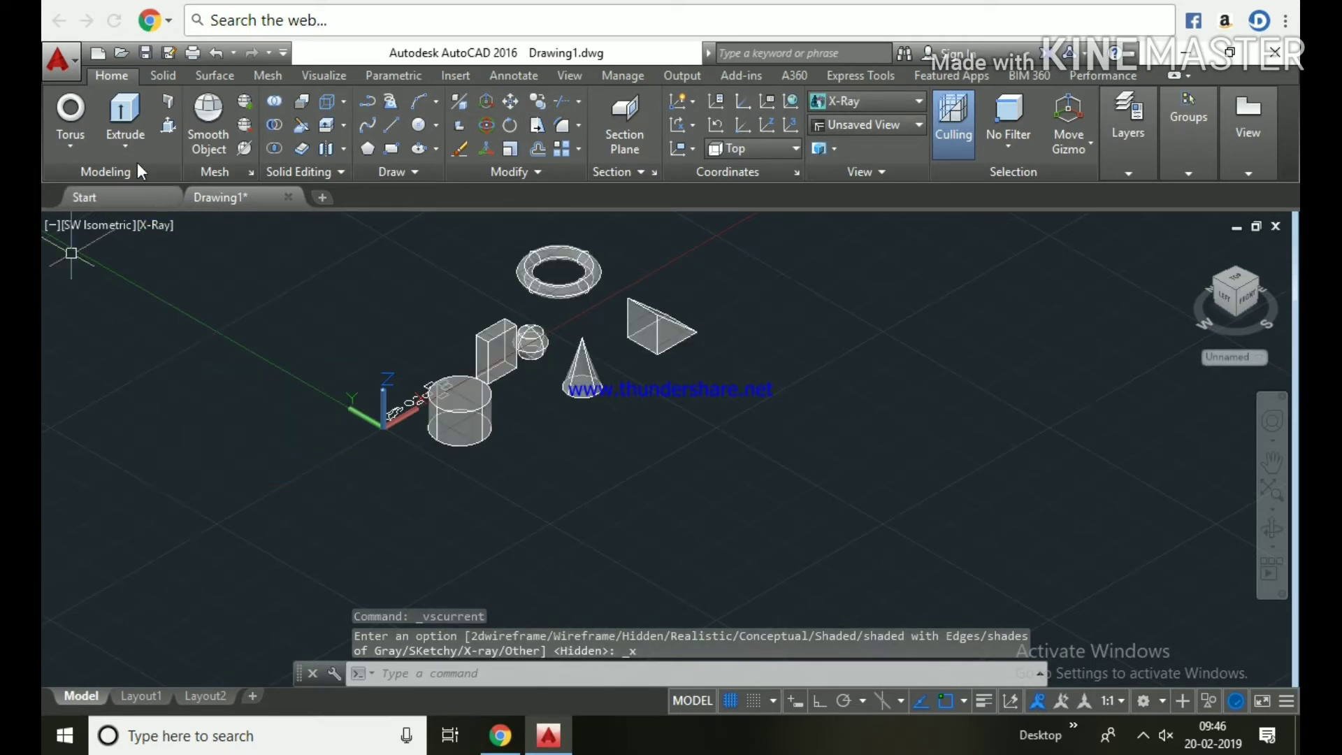
{"action": "left_click", "coordinate": [159, 225]}
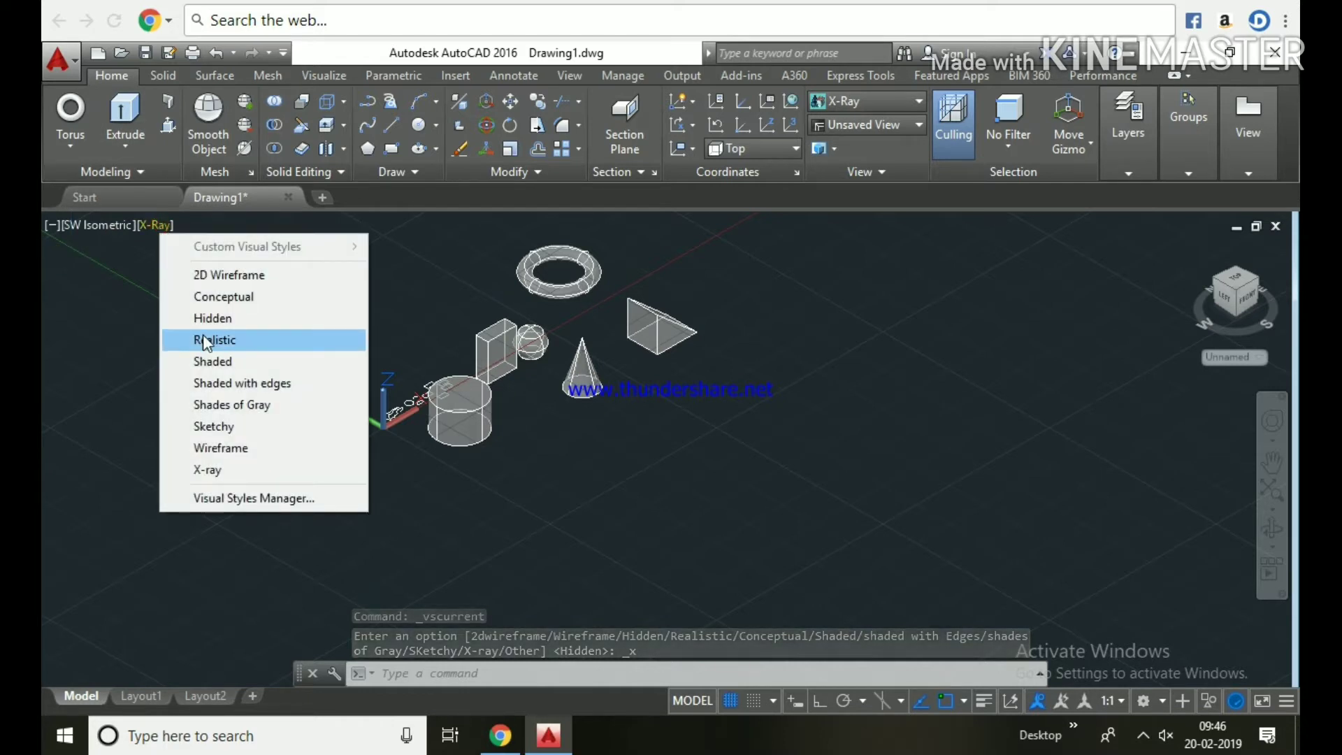
{"action": "left_click", "coordinate": [216, 296]}
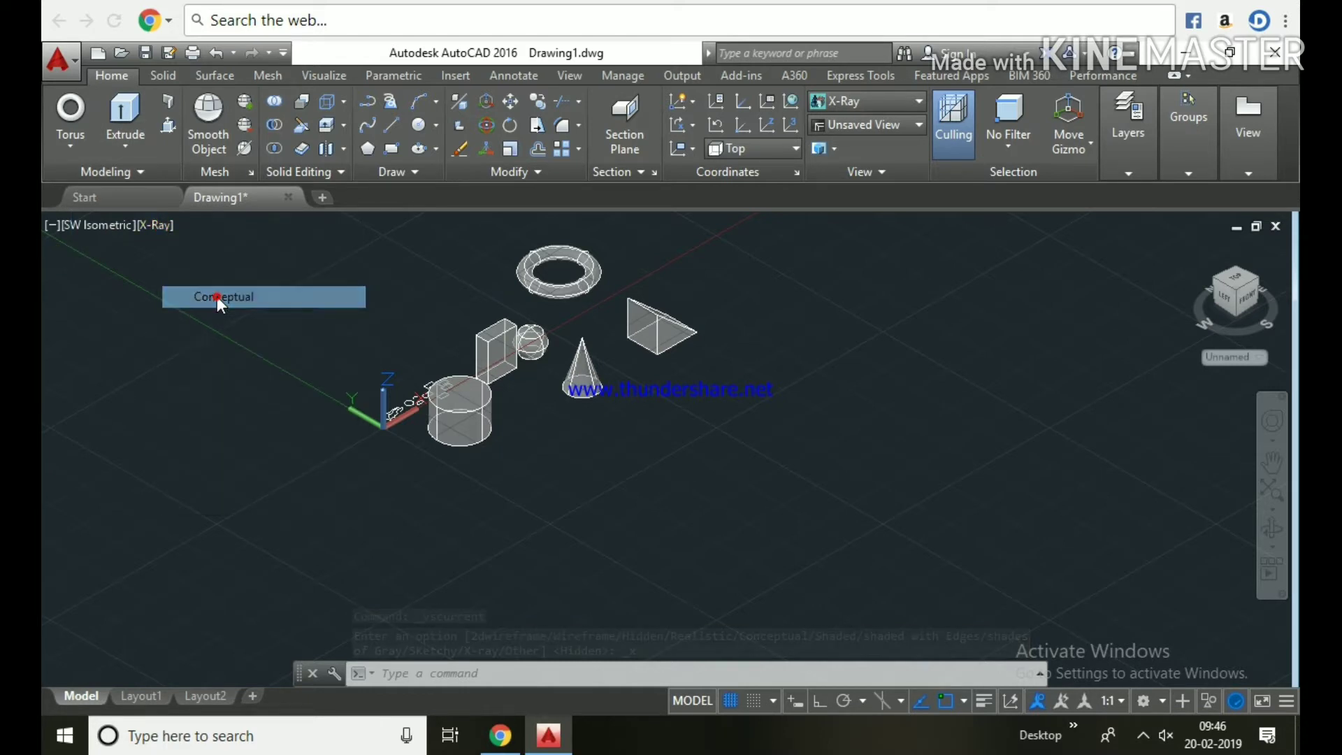
{"action": "left_click", "coordinate": [109, 223]}
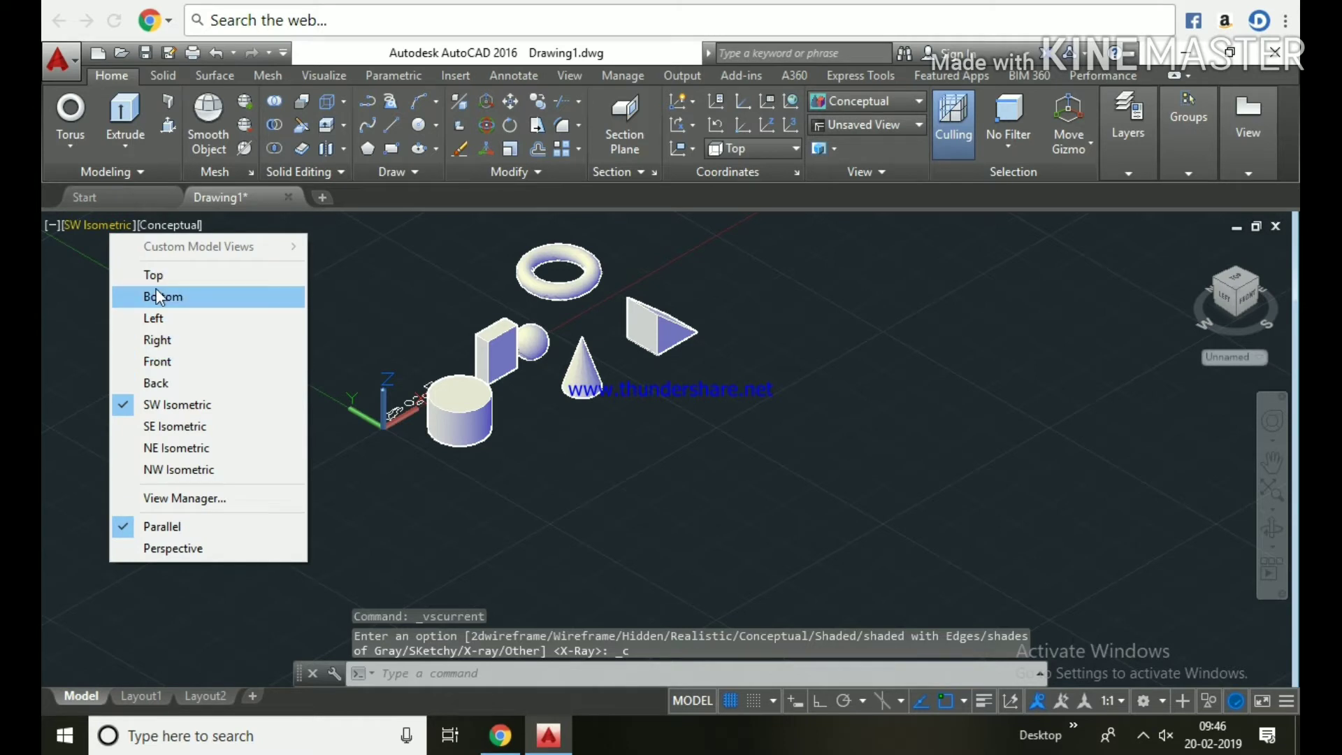
View the solids from the Front, then from SW and SE Isometric.
{"action": "left_click", "coordinate": [156, 360]}
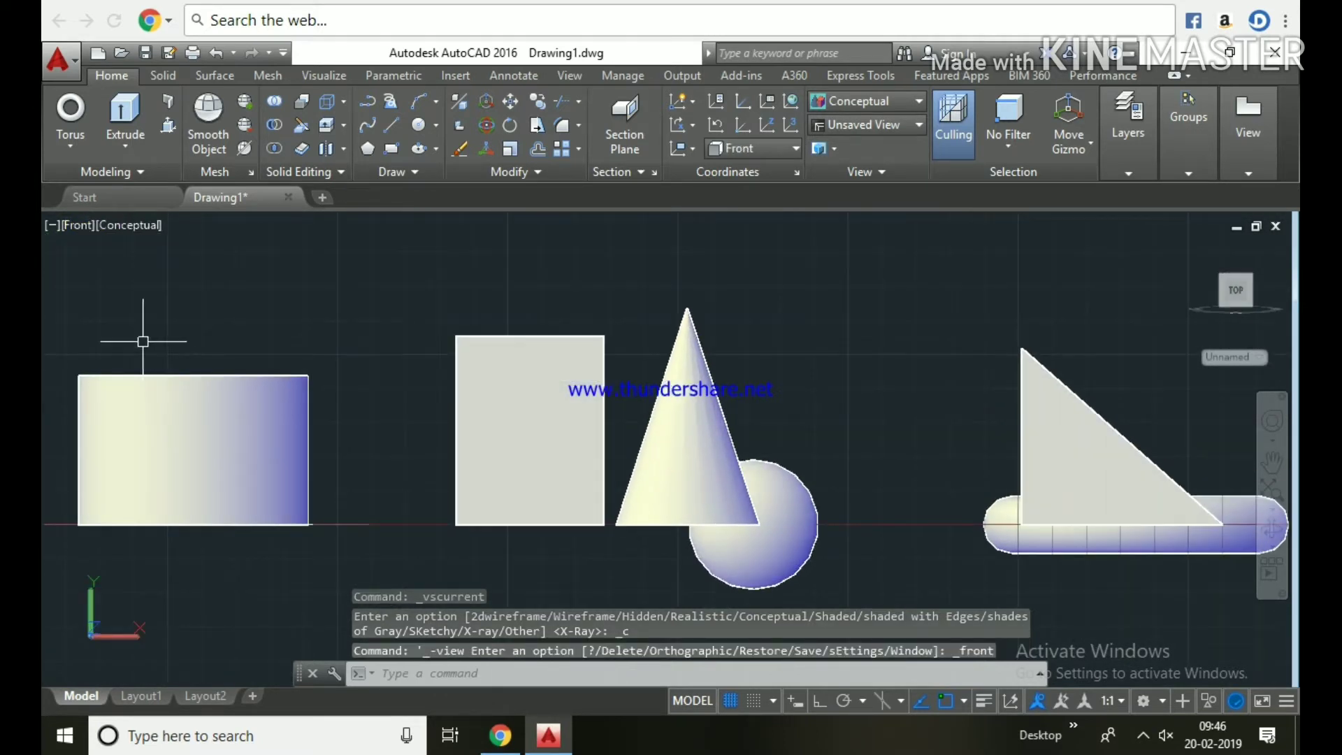
{"action": "left_click", "coordinate": [81, 226]}
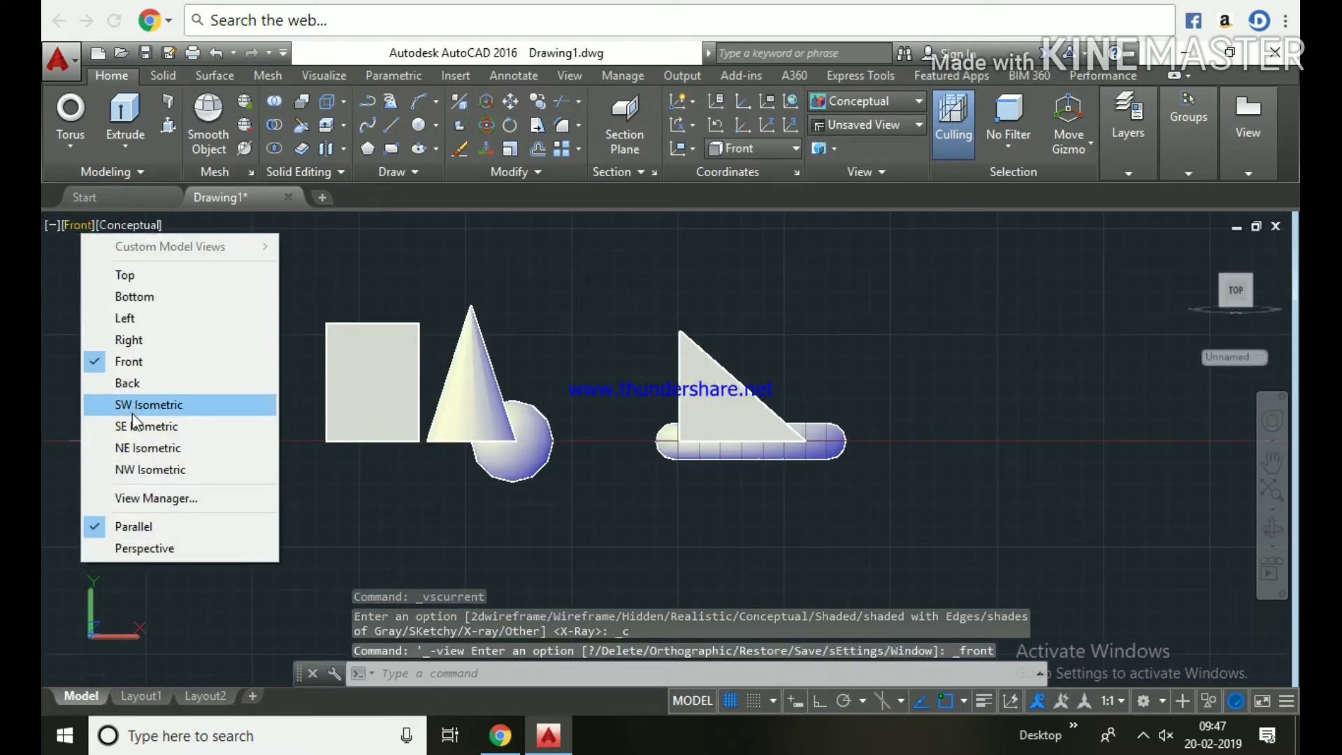
{"action": "left_click", "coordinate": [141, 397]}
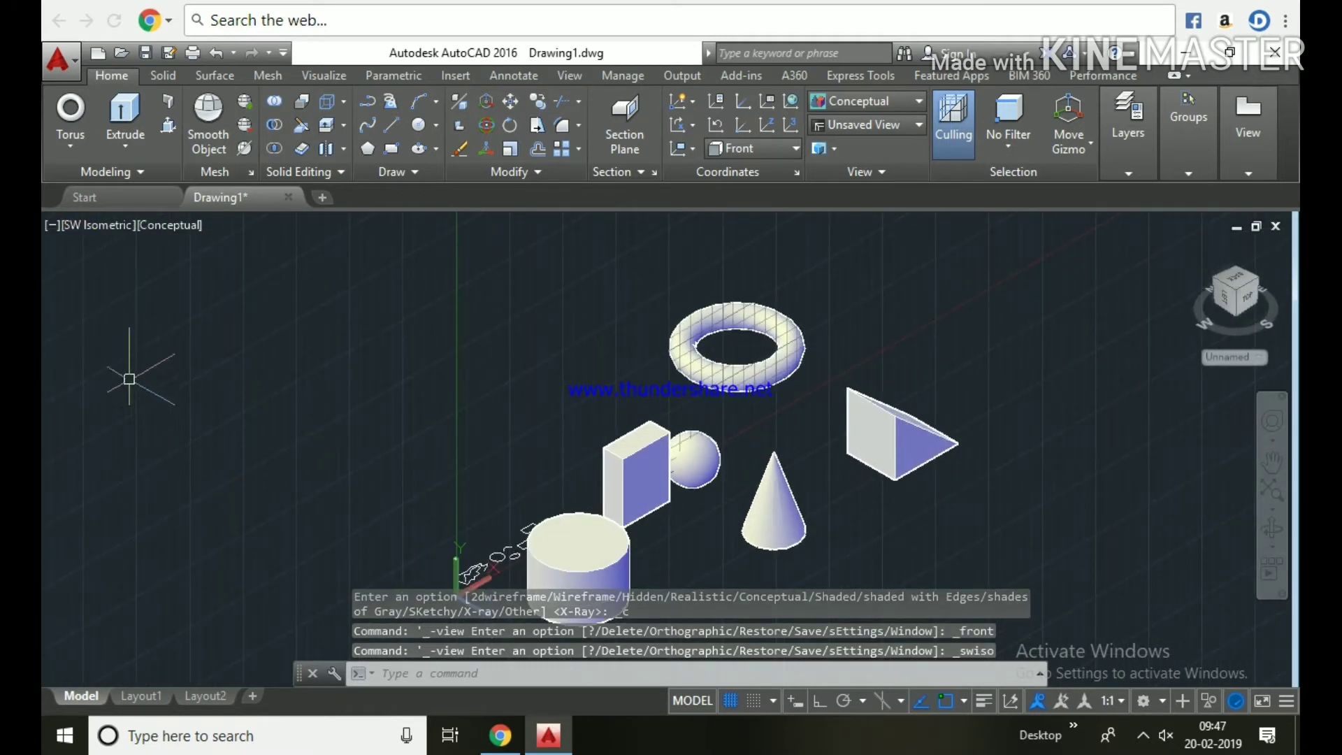
{"action": "left_click", "coordinate": [99, 226]}
{"action": "left_click", "coordinate": [171, 424]}
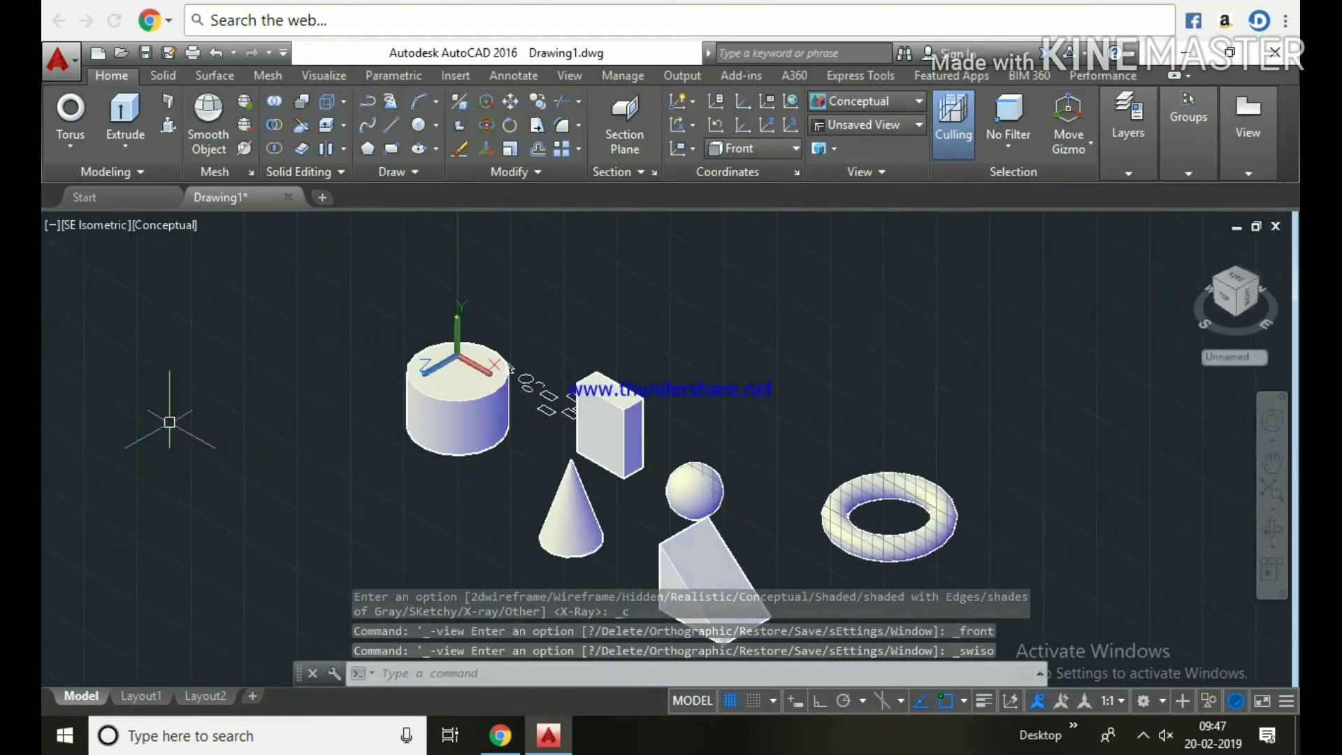
Show the NE and NW Isometric views, then orbit freely to a custom angle.
{"action": "left_click", "coordinate": [104, 226]}
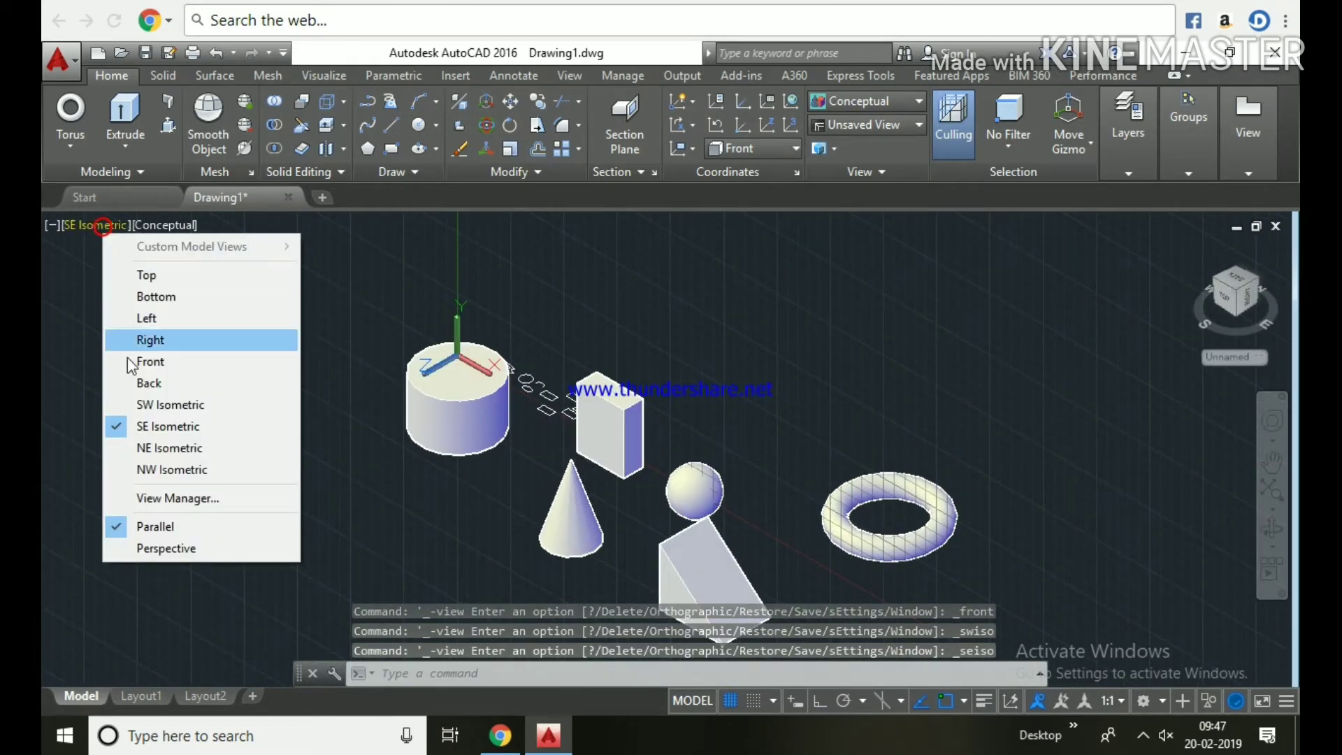
{"action": "left_click", "coordinate": [157, 443]}
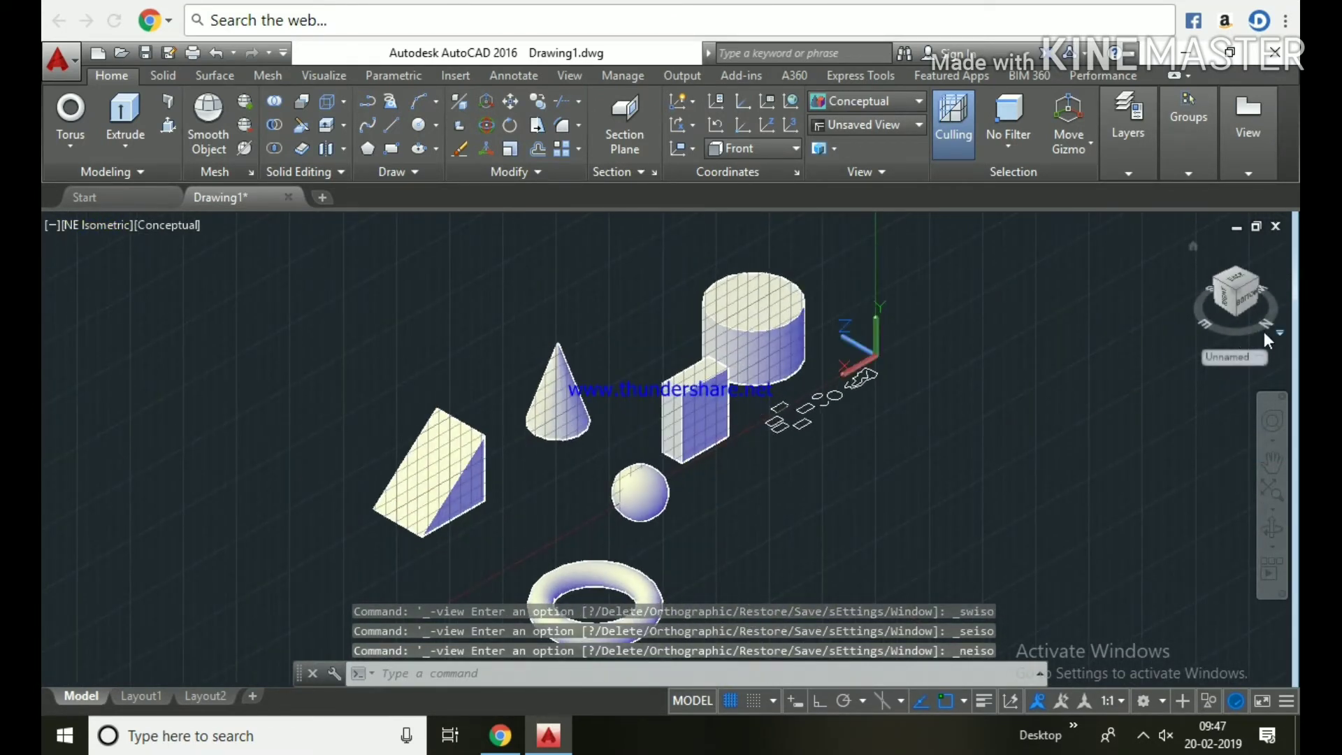
{"action": "left_click", "coordinate": [79, 225]}
{"action": "left_click", "coordinate": [149, 471]}
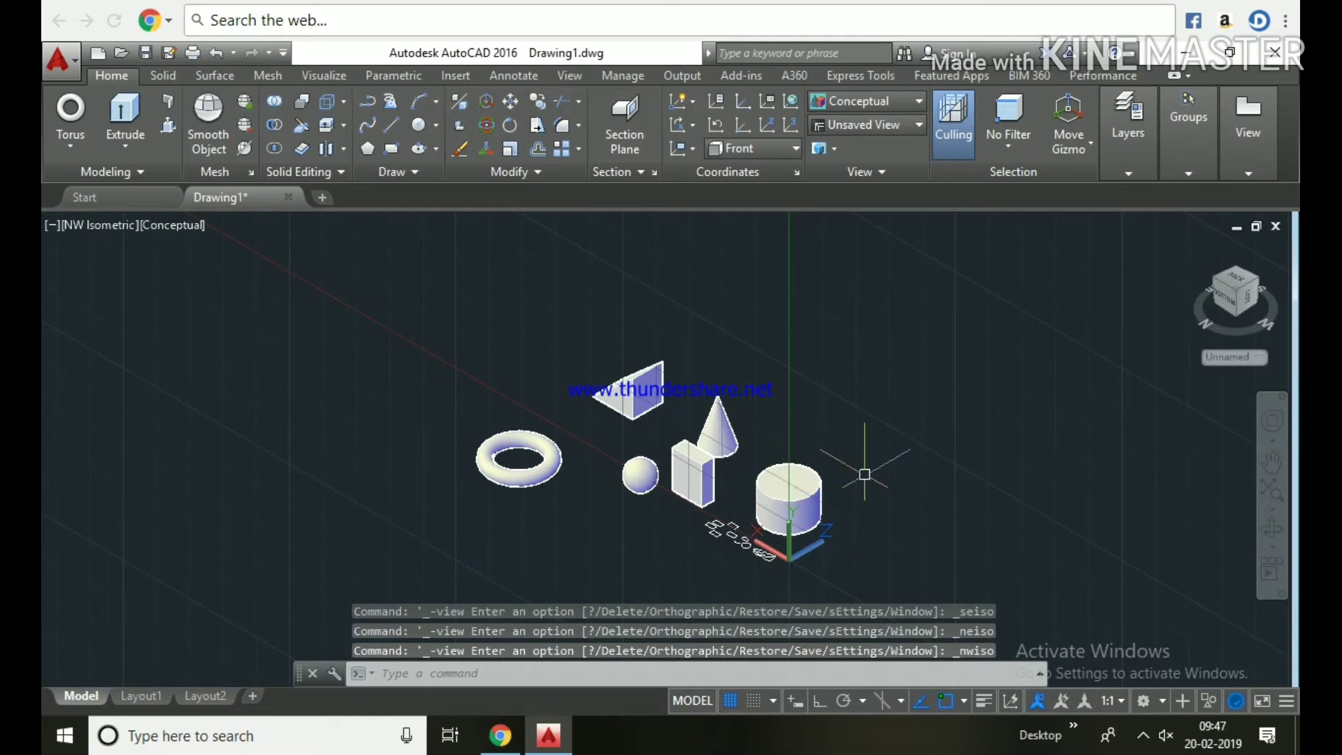
{"action": "middle_click_drag", "start_coordinate": [870, 496], "coordinate": [629, 401], "text": "shift"}
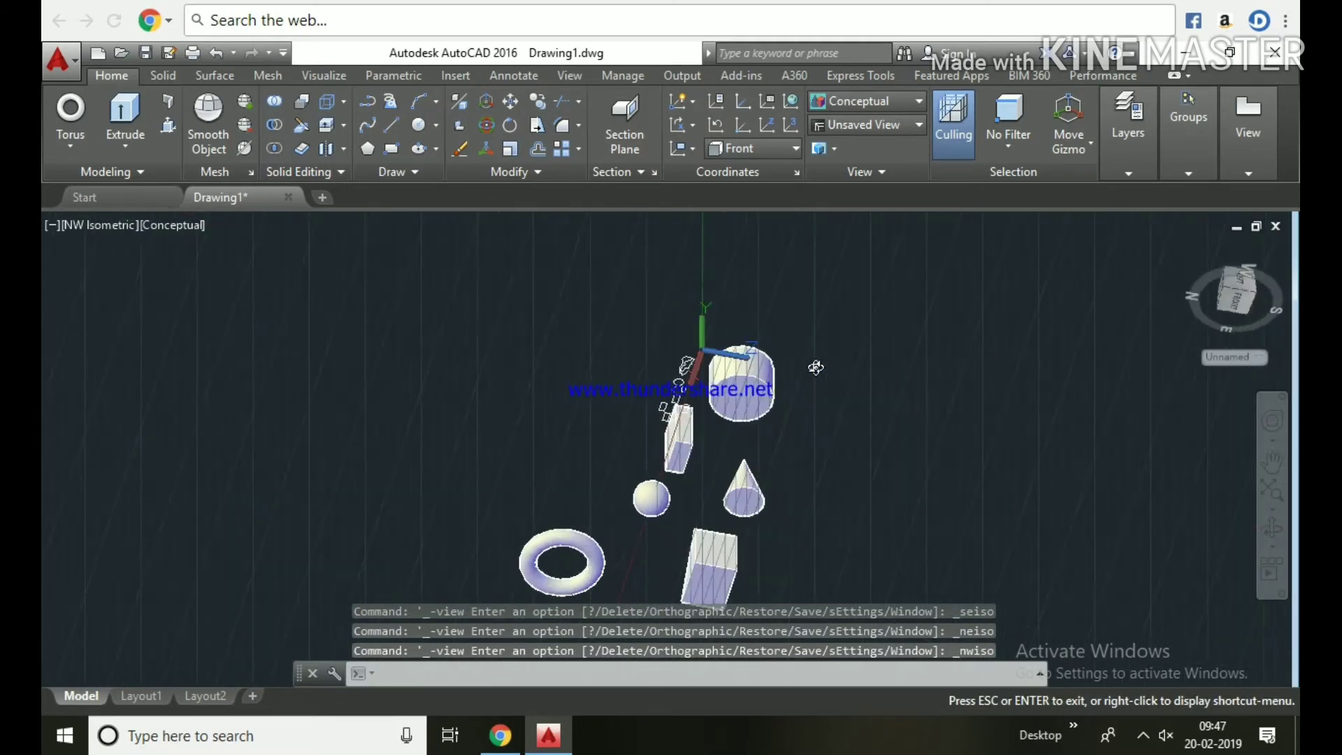
{"action": "left_click", "coordinate": [100, 225]}
Return the solids to the Top view in 2D Wireframe style.
{"action": "left_click", "coordinate": [143, 275]}
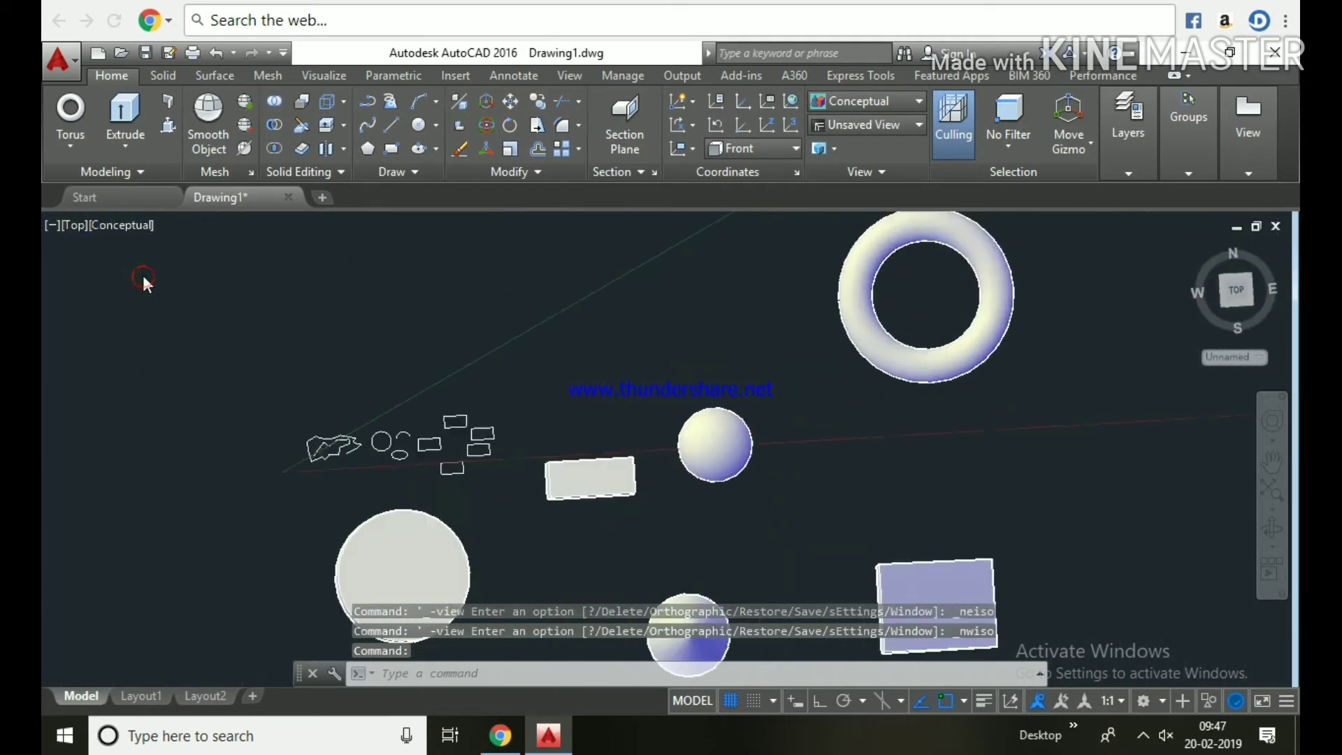
{"action": "left_click", "coordinate": [124, 225]}
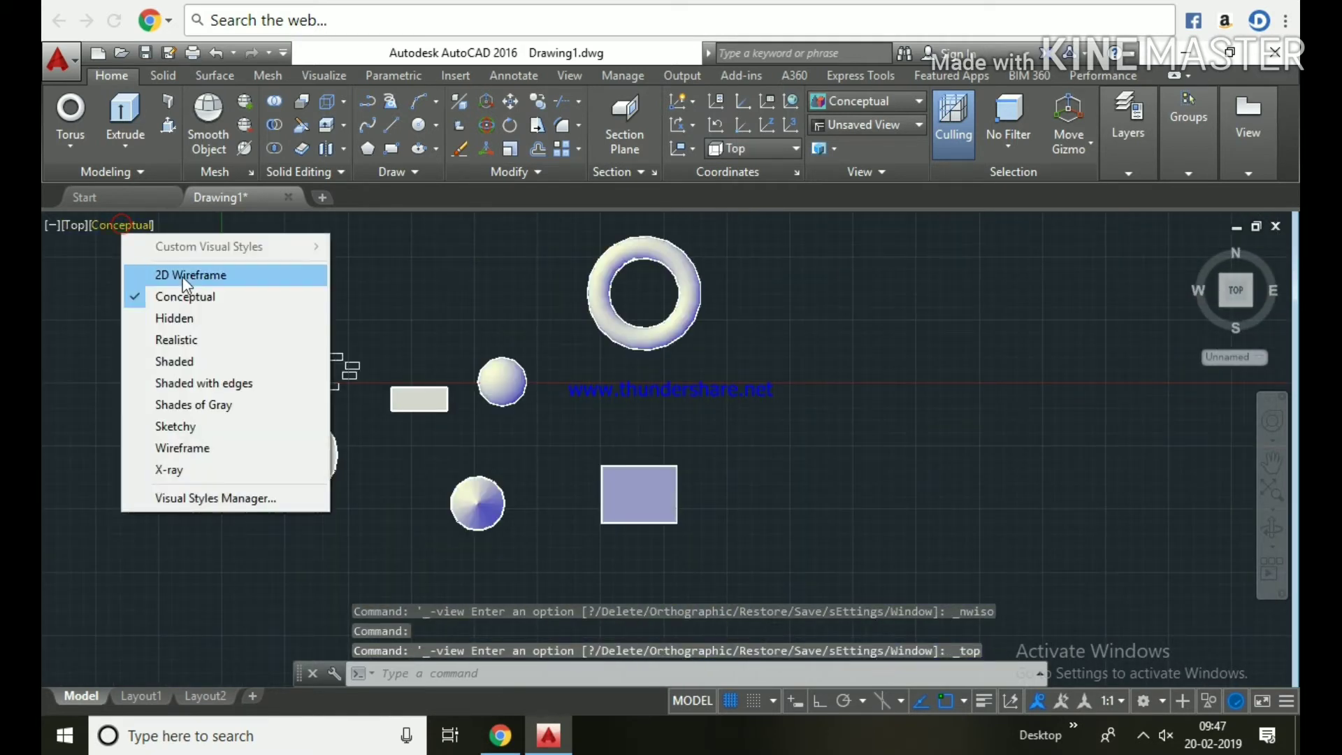
{"action": "left_click", "coordinate": [181, 272]}
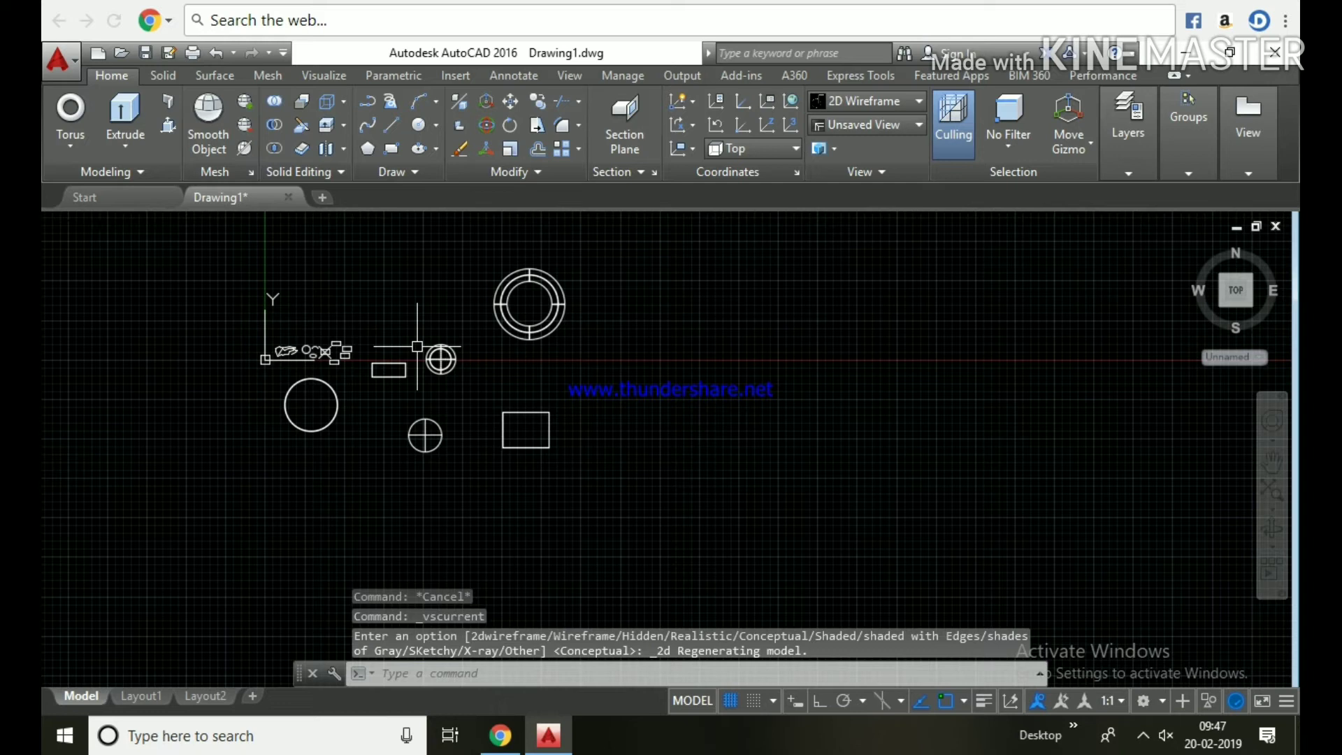
Switch to the Drafting & Annotation workspace and close the Design Feed palette.
{"action": "left_click", "coordinate": [1144, 701]}
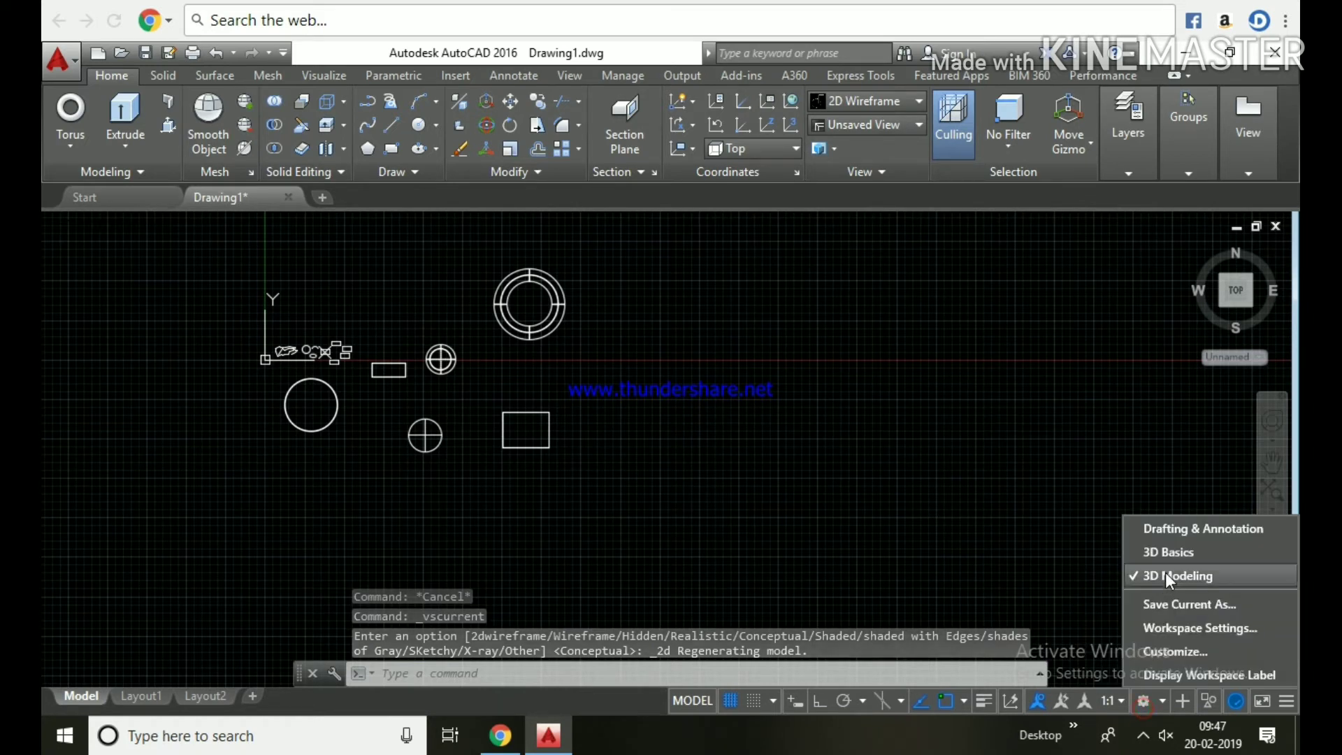
{"action": "left_click", "coordinate": [1187, 529]}
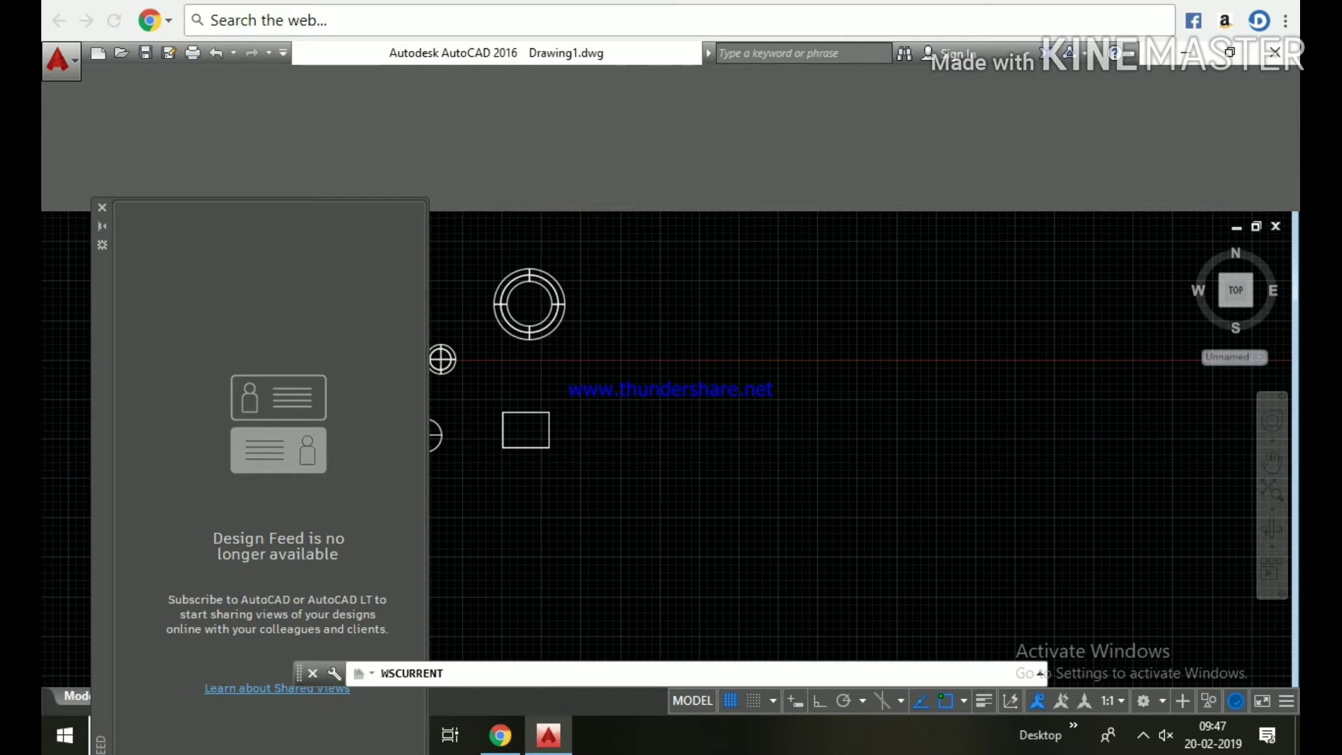
{"action": "left_click", "coordinate": [102, 208]}
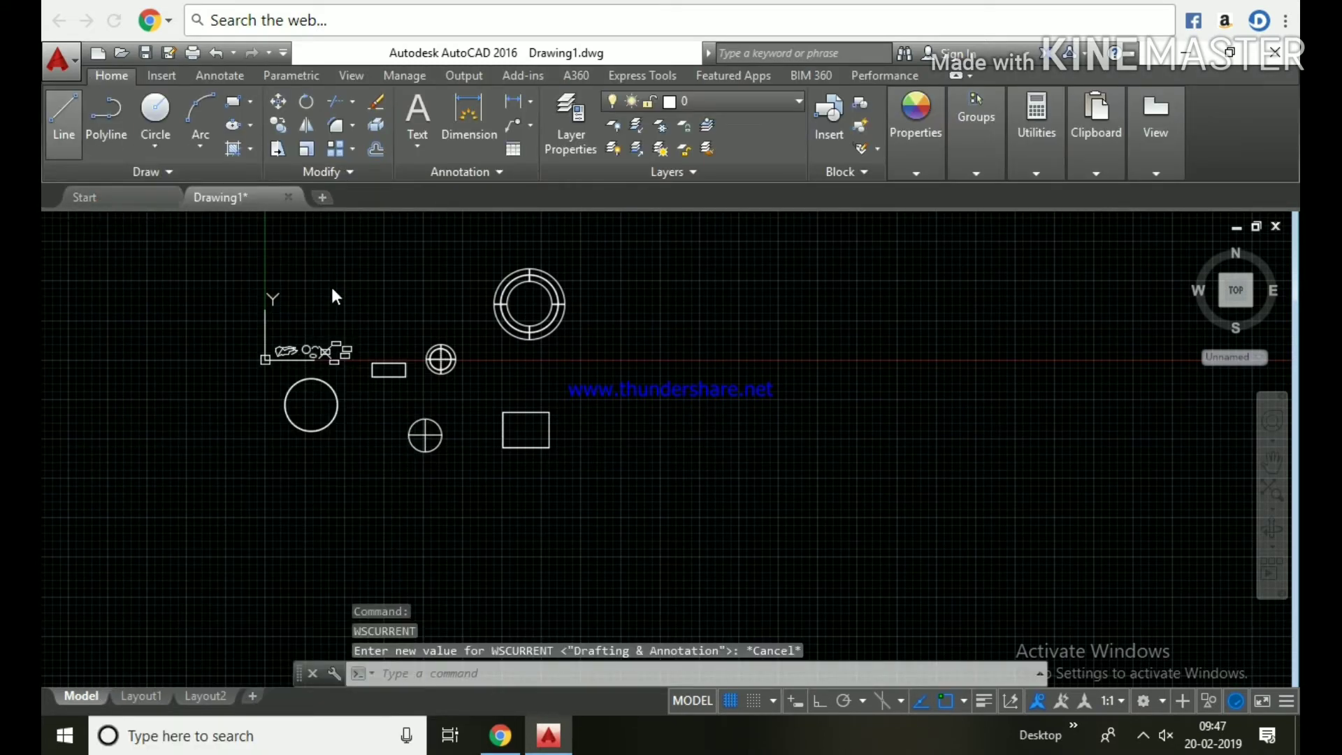
{"action": "middle_click_drag", "start_coordinate": [353, 290], "coordinate": [283, 286]}
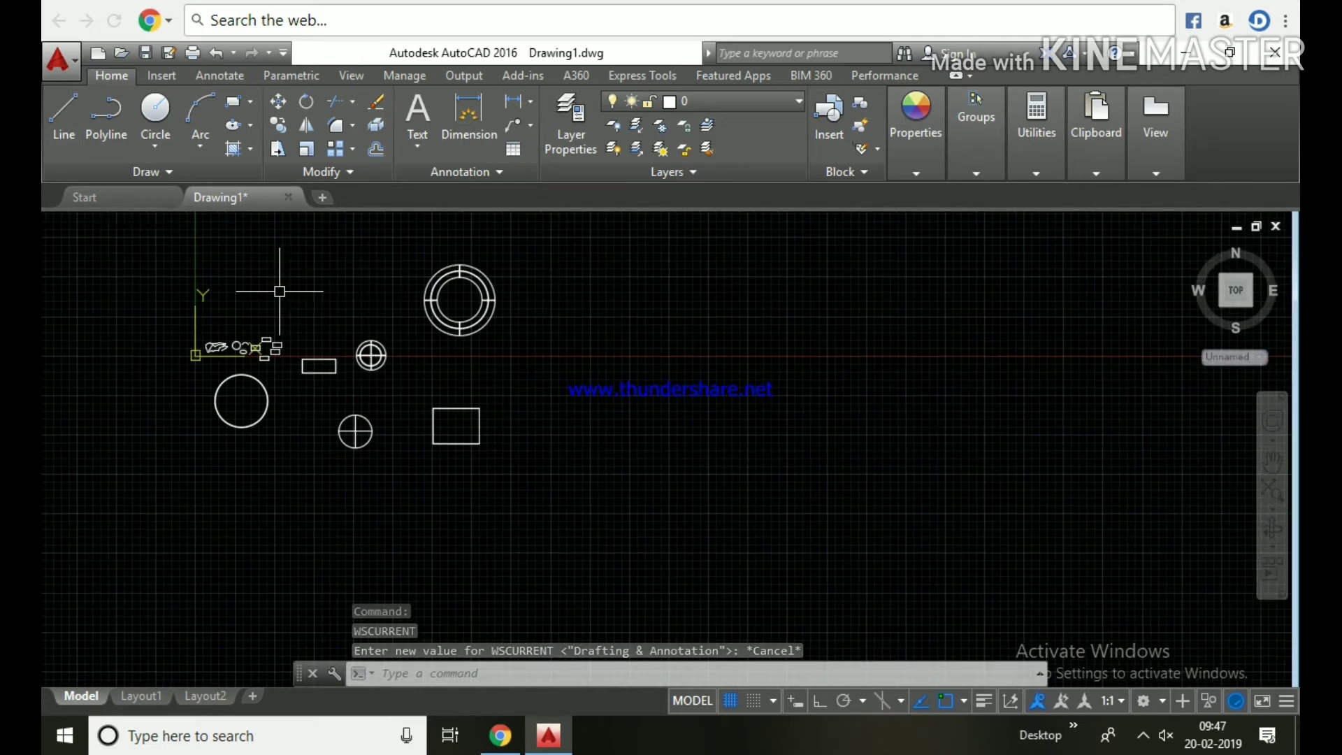
Open 2D COMMANDS.dwg from Recent Documents and bring its AUTOCAD notes and 2D/3D table into view.
{"action": "left_click", "coordinate": [73, 63]}
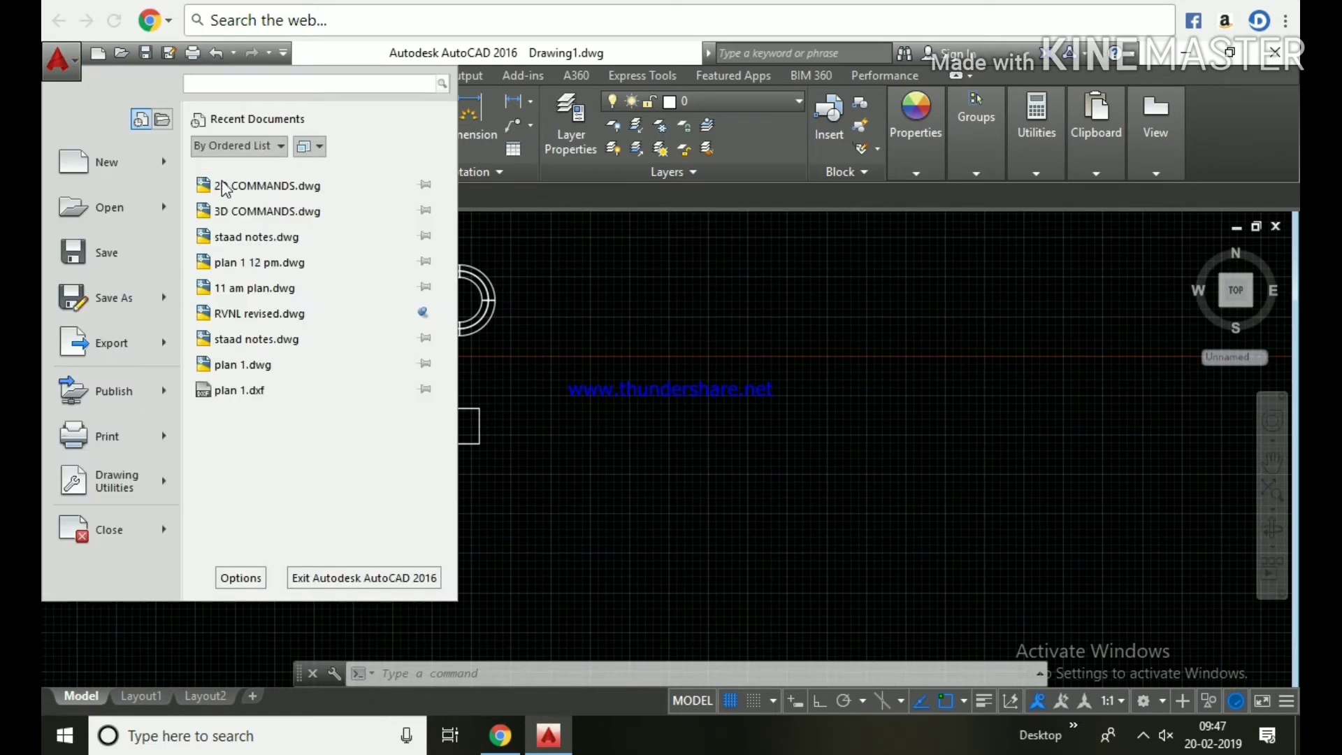
{"action": "left_click", "coordinate": [258, 188]}
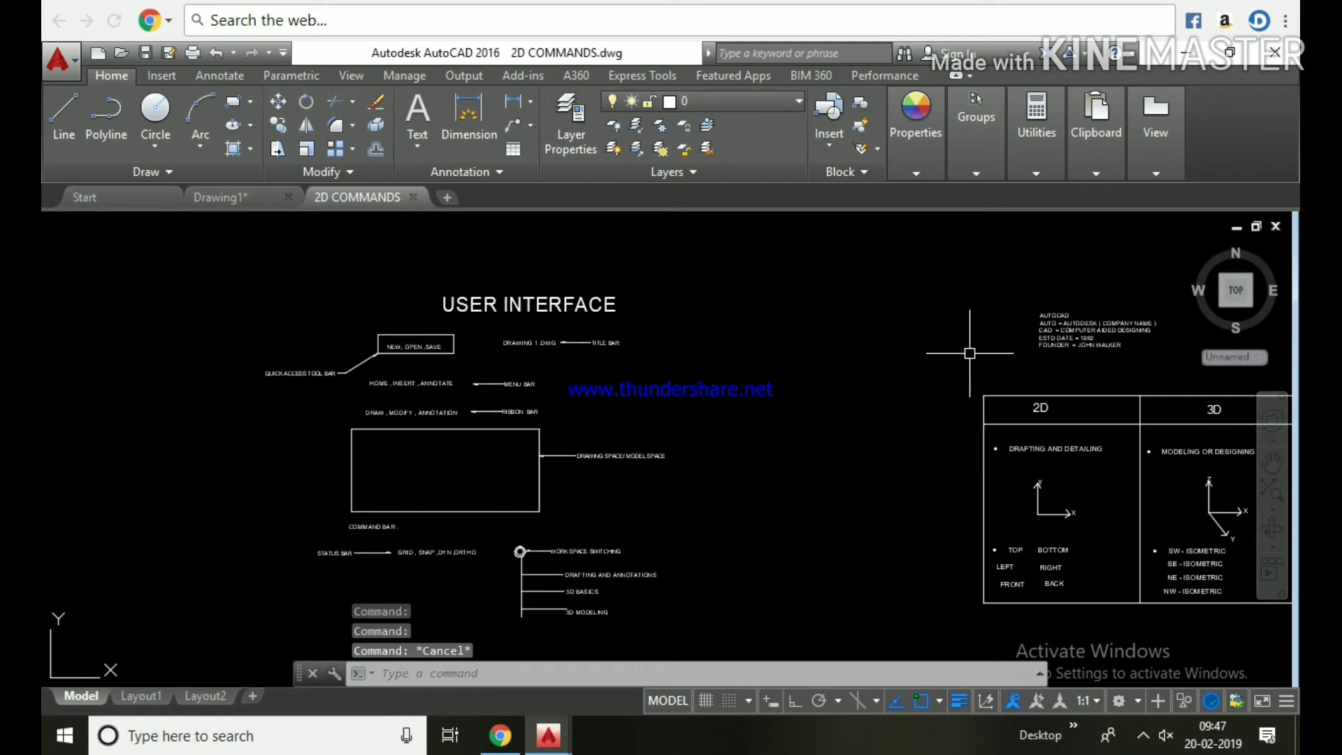
{"action": "middle_click_drag", "start_coordinate": [969, 353], "coordinate": [626, 303]}
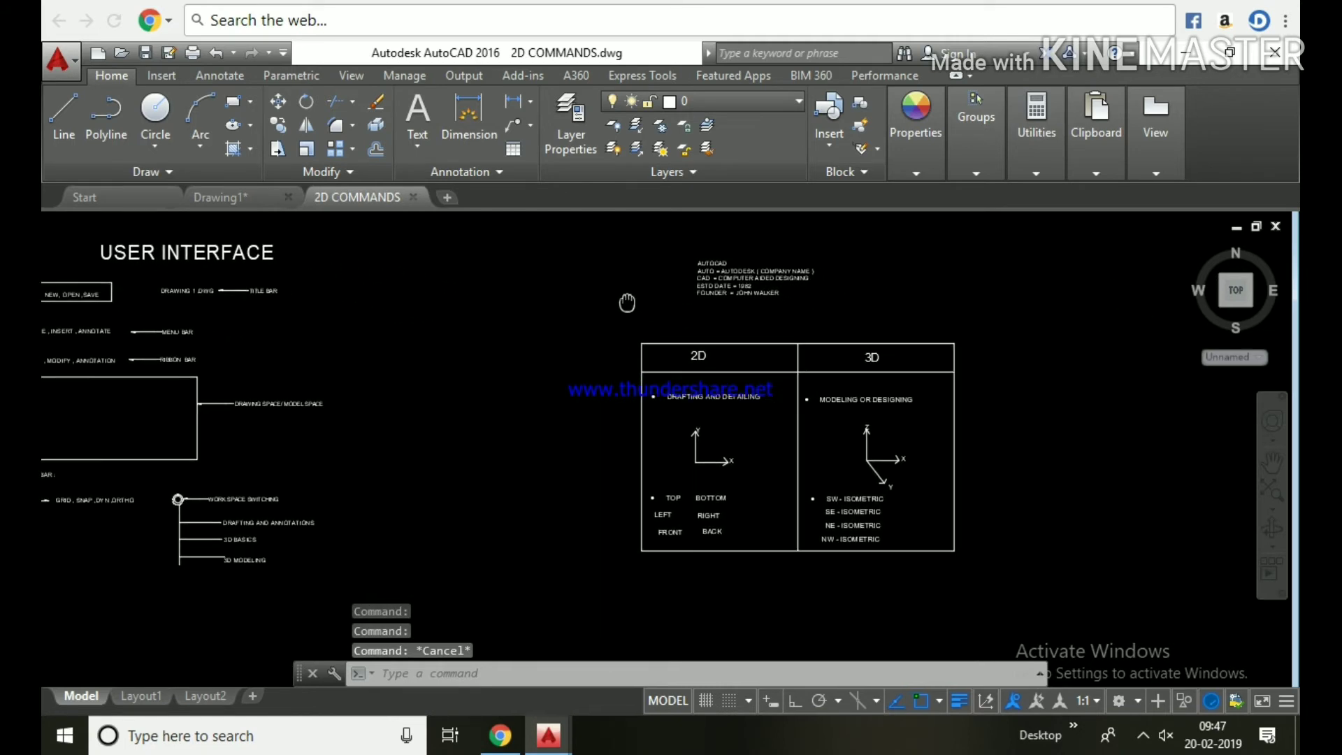
{"action": "scroll", "coordinate": [757, 272], "scroll_direction": "up", "scroll_amount": 2}
{"action": "scroll", "coordinate": [757, 272], "scroll_direction": "up", "scroll_amount": 2}
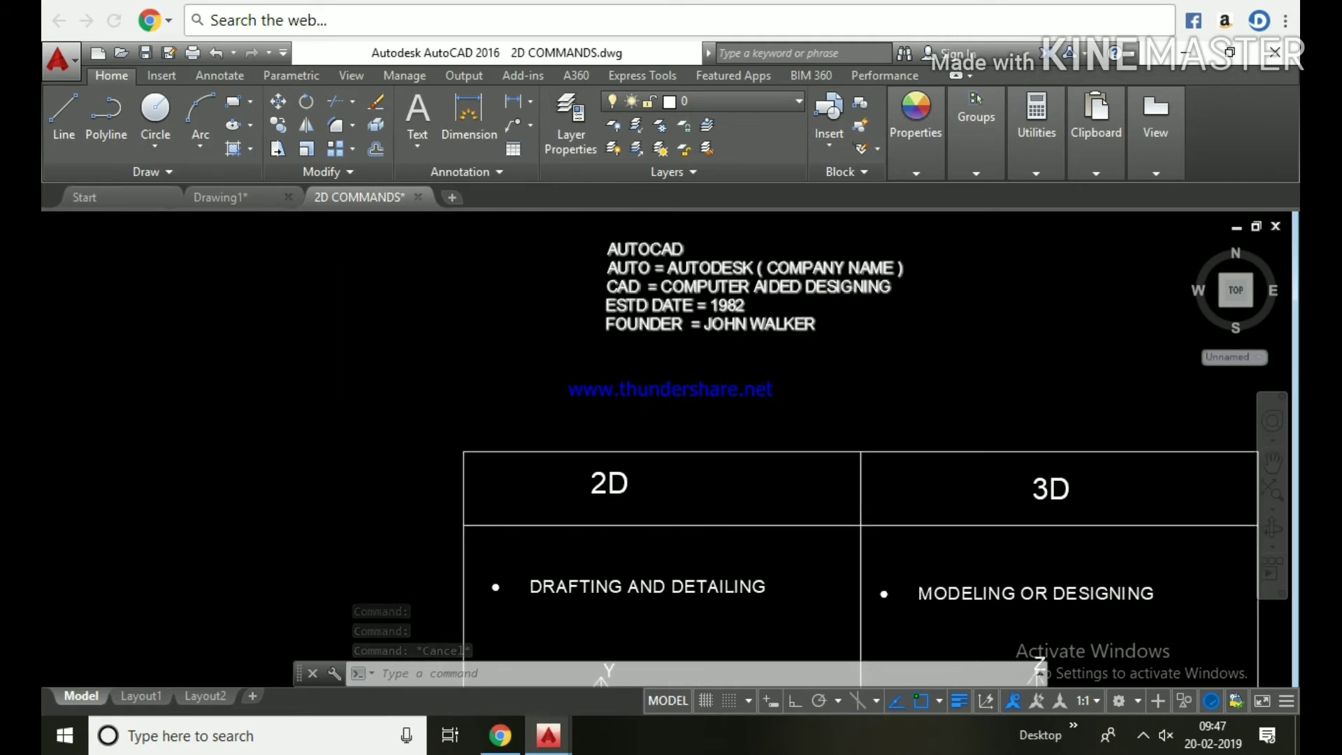
{"action": "scroll", "coordinate": [705, 392], "scroll_direction": "up", "scroll_amount": 2}
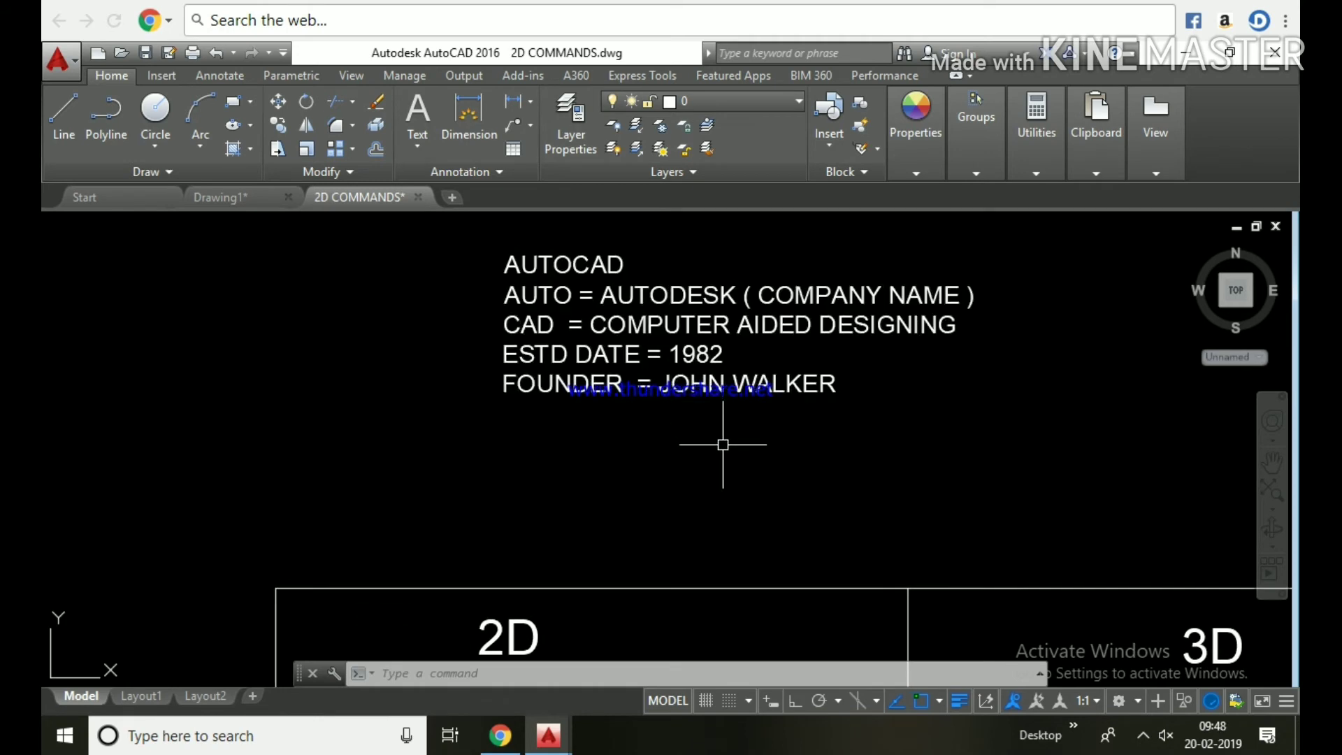
Read through the 2D/3D table's view rows, then pan over to the USER INTERFACE notes.
{"action": "mouse_move", "coordinate": [716, 442]}
{"action": "middle_mouse_down"}
{"action": "mouse_move", "coordinate": [654, 443]}
{"action": "mouse_move", "coordinate": [608, 305]}
{"action": "middle_mouse_up"}
{"action": "scroll", "coordinate": [656, 443], "scroll_direction": "down", "scroll_amount": 4}
{"action": "scroll", "coordinate": [608, 305], "scroll_direction": "up", "scroll_amount": 2}
{"action": "middle_click_drag", "start_coordinate": [638, 440], "coordinate": [617, 368]}
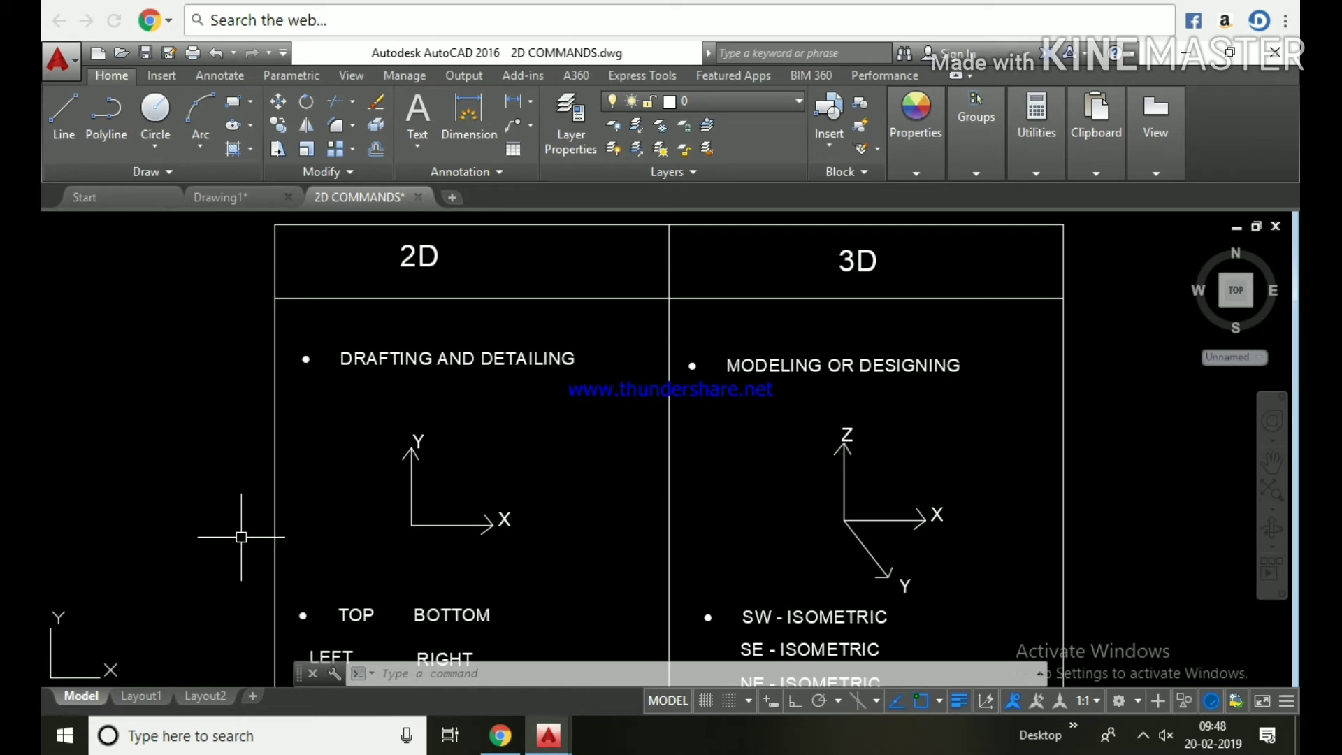
{"action": "middle_click_drag", "start_coordinate": [815, 534], "coordinate": [821, 441]}
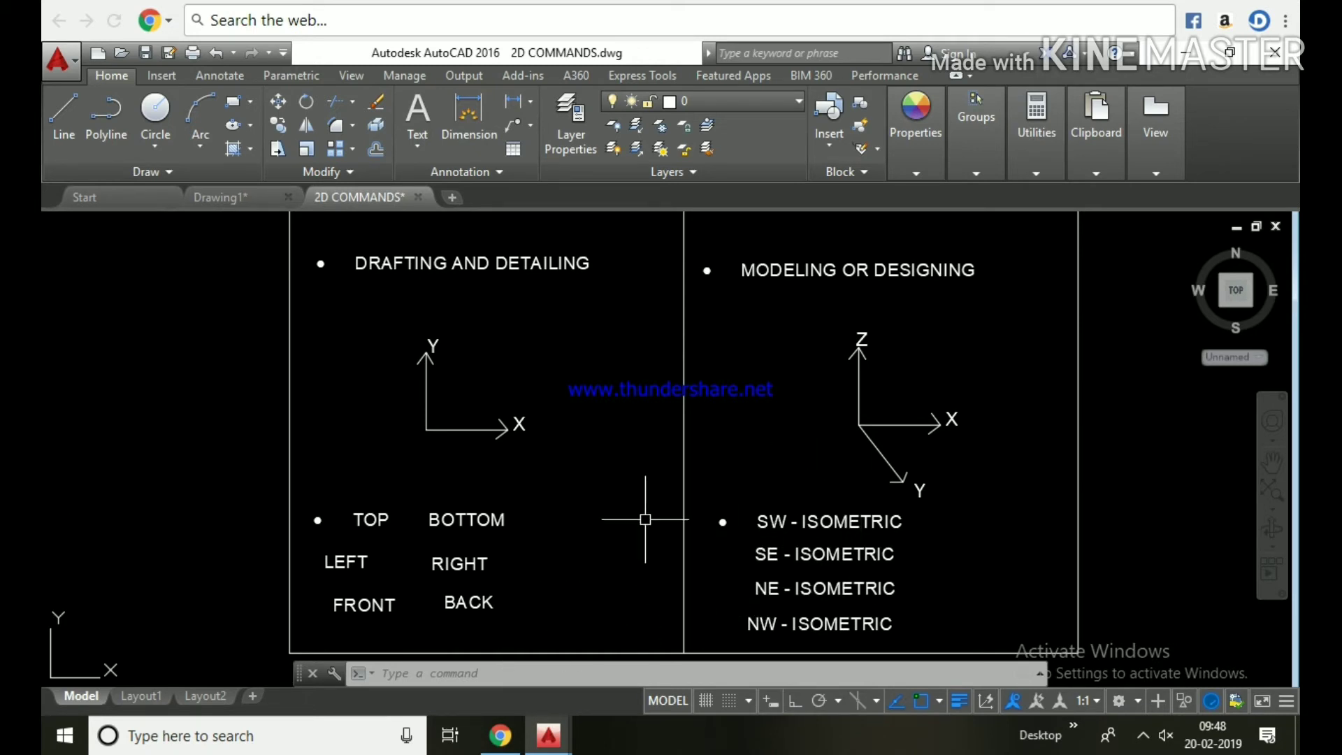
{"action": "scroll", "coordinate": [624, 503], "scroll_direction": "down", "scroll_amount": 2}
{"action": "mouse_move", "coordinate": [254, 466]}
{"action": "middle_mouse_down"}
{"action": "mouse_move", "coordinate": [395, 444]}
{"action": "mouse_move", "coordinate": [758, 554]}
{"action": "middle_mouse_up"}
{"action": "scroll", "coordinate": [528, 440], "scroll_direction": "down", "scroll_amount": 2}
{"action": "scroll", "coordinate": [517, 441], "scroll_direction": "down", "scroll_amount": 1}
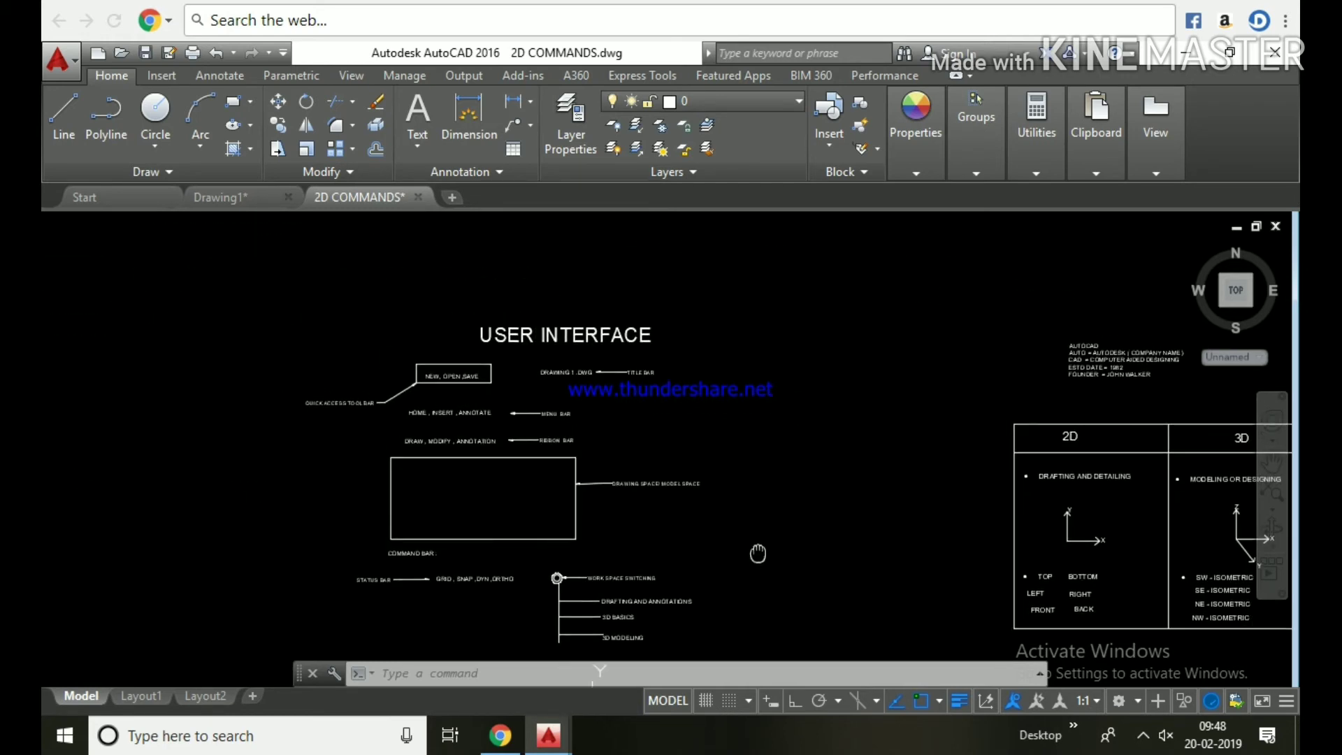
Pan through the USER INTERFACE notes to the model space, command bar, status bar and 3D BASICS labels.
{"action": "scroll", "coordinate": [524, 364], "scroll_direction": "up", "scroll_amount": 4}
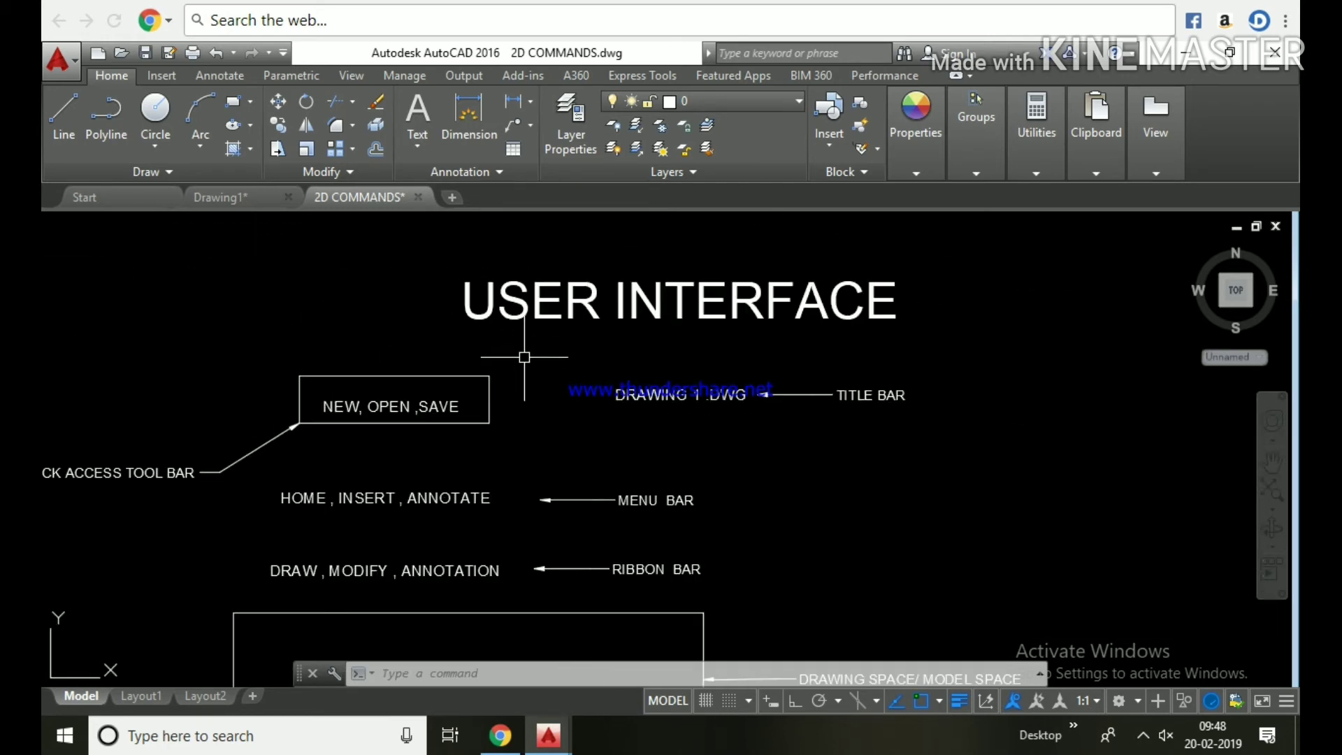
{"action": "middle_click_drag", "start_coordinate": [590, 392], "coordinate": [617, 411]}
{"action": "middle_click_drag", "start_coordinate": [221, 308], "coordinate": [266, 297]}
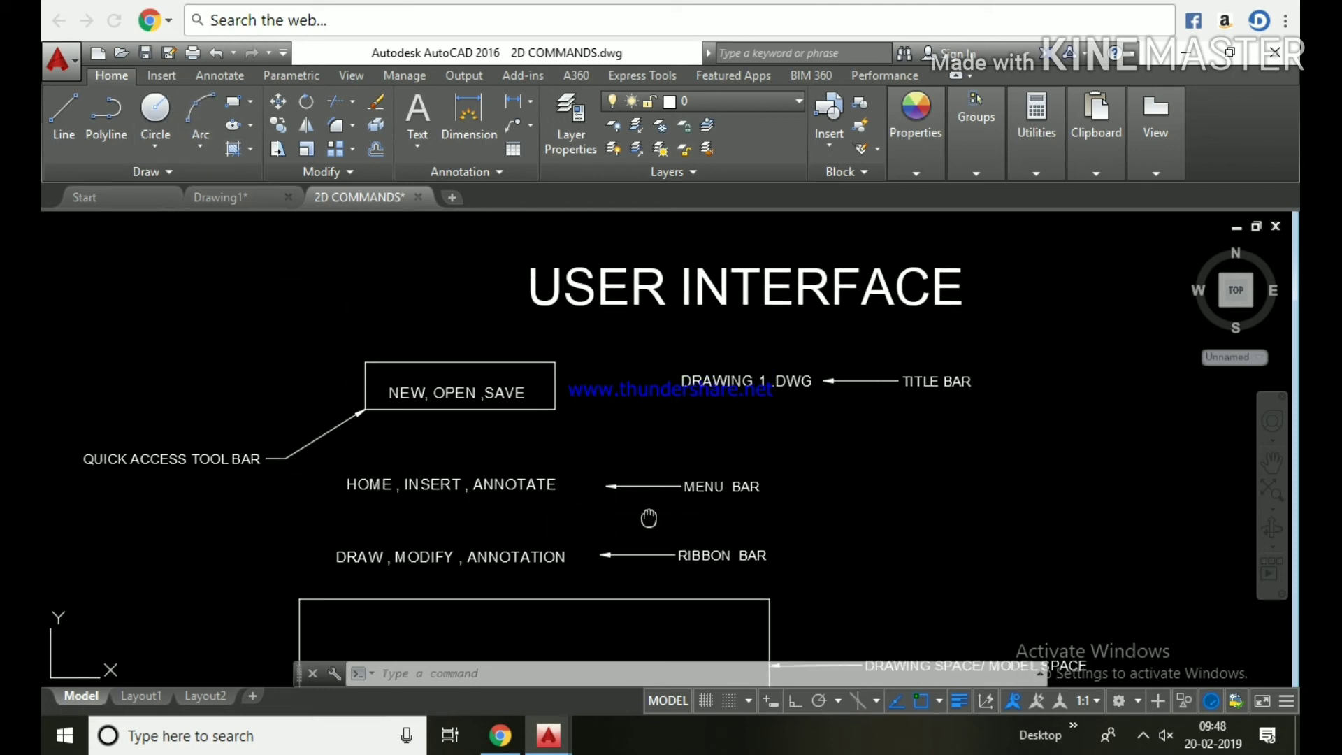
{"action": "middle_click_drag", "start_coordinate": [648, 518], "coordinate": [654, 469]}
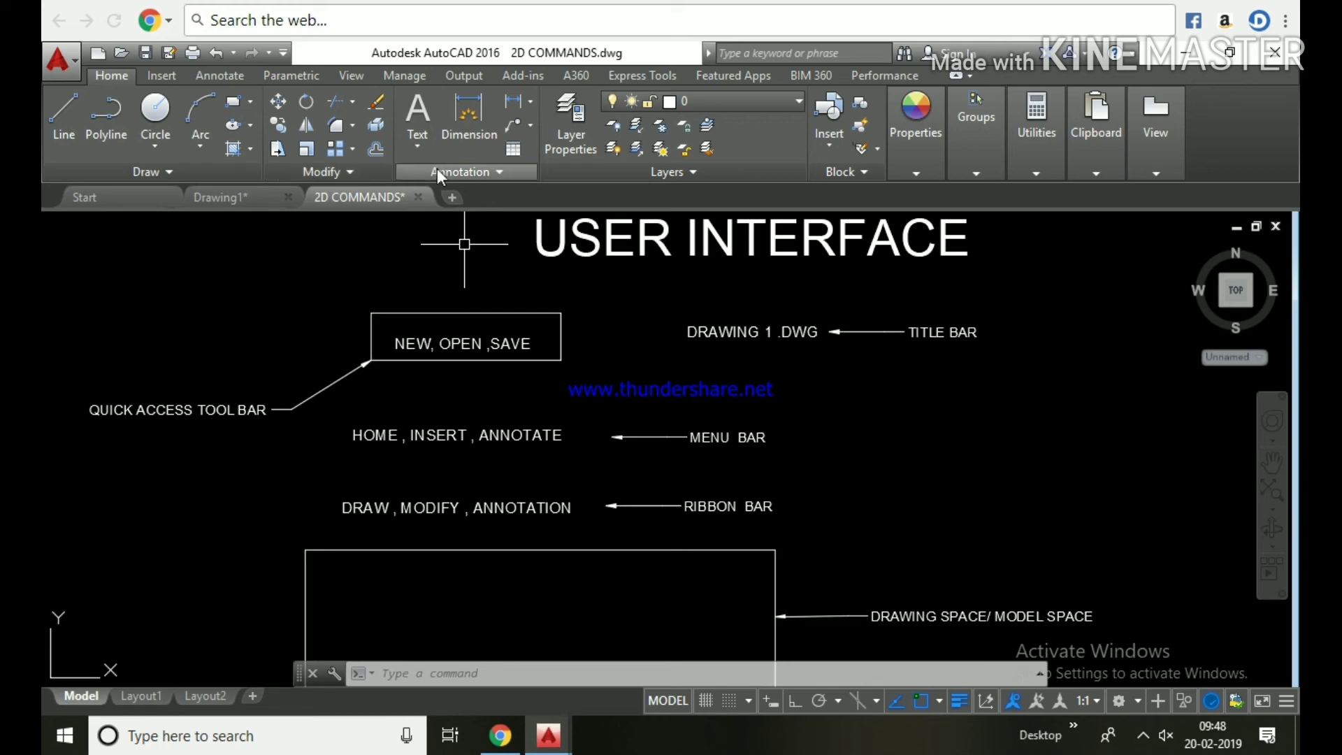
{"action": "middle_click_drag", "start_coordinate": [707, 503], "coordinate": [696, 385]}
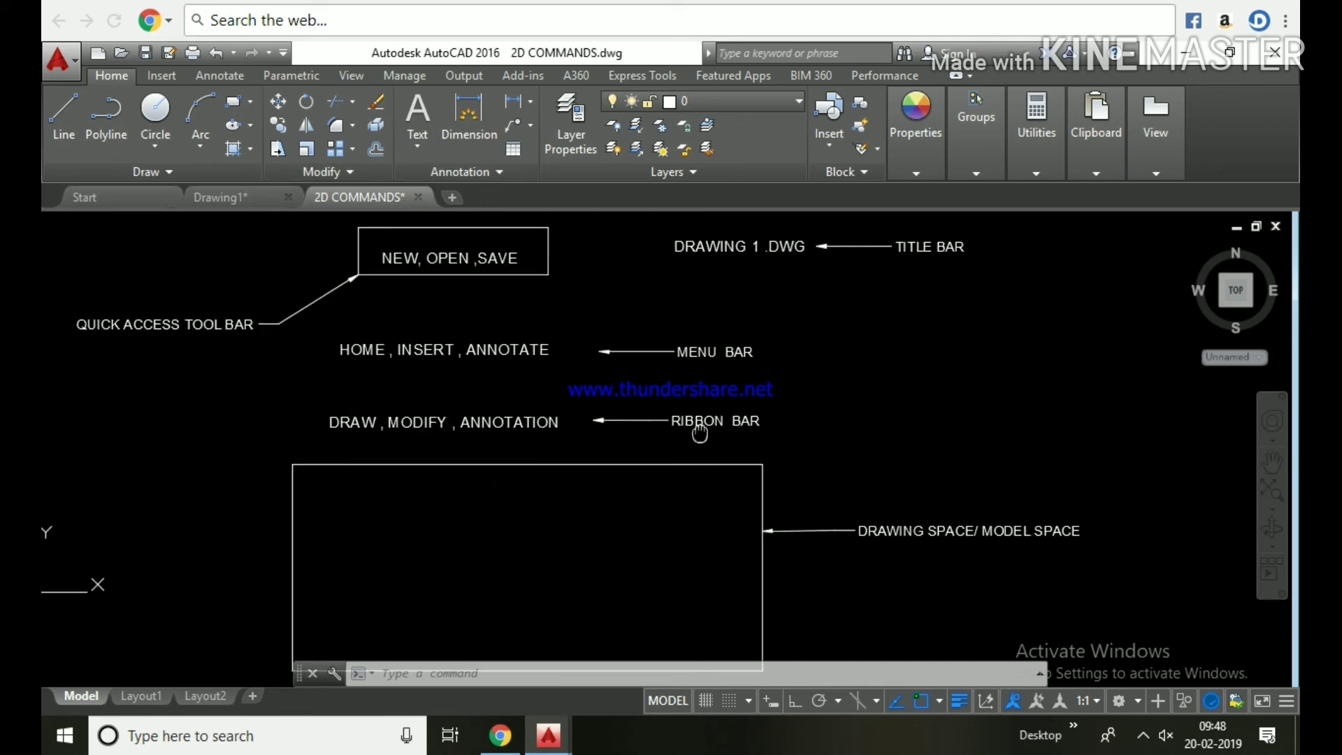
{"action": "middle_click_drag", "start_coordinate": [573, 552], "coordinate": [557, 426]}
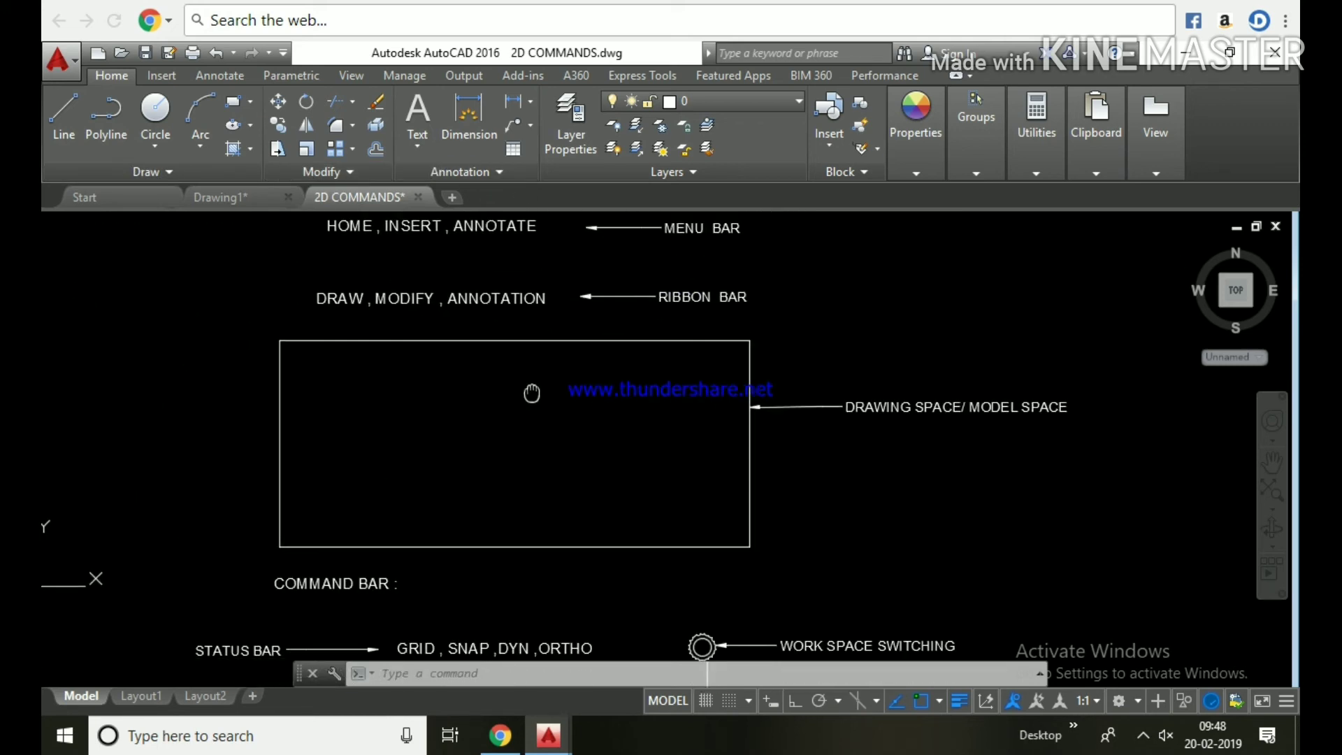
{"action": "middle_click_drag", "start_coordinate": [630, 564], "coordinate": [678, 500]}
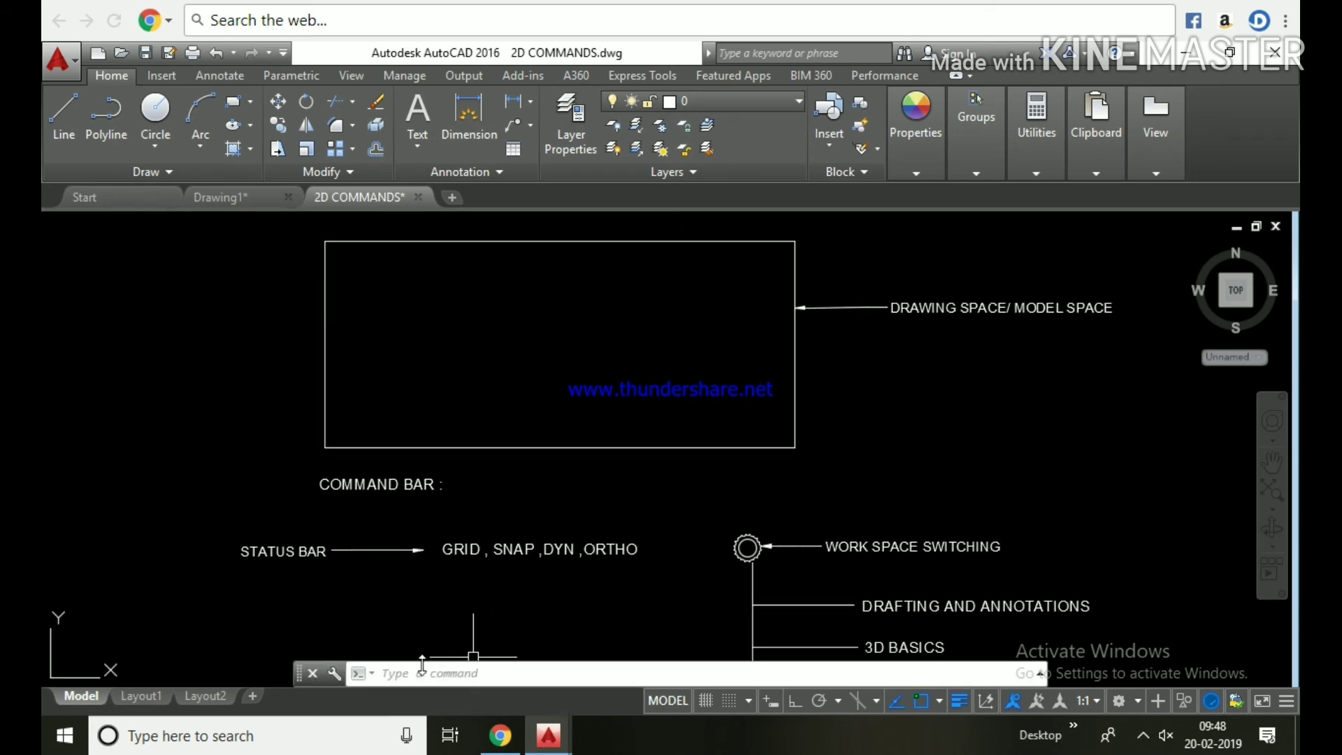
Move the floating command line left, check the workspace list unchanged, and zoom out.
{"action": "left_click_drag", "start_coordinate": [298, 675], "coordinate": [184, 675]}
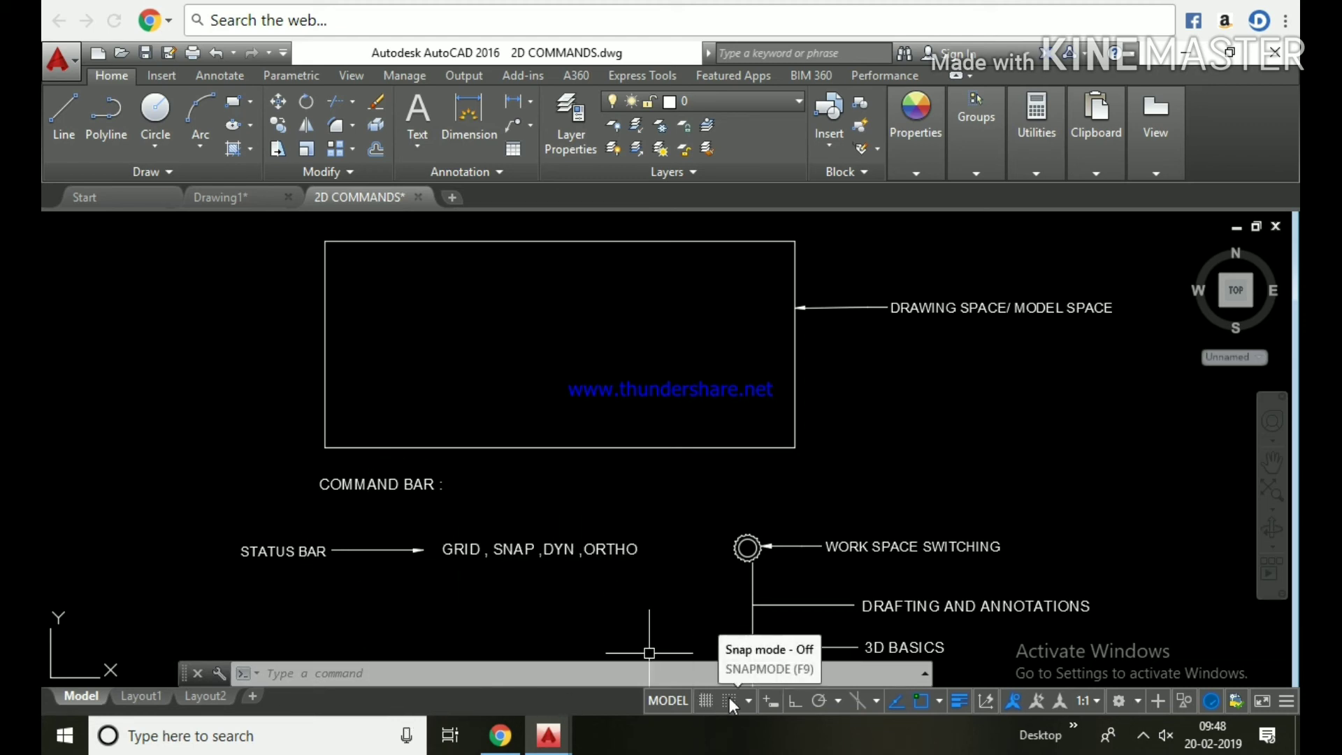
{"action": "middle_click_drag", "start_coordinate": [709, 563], "coordinate": [684, 467]}
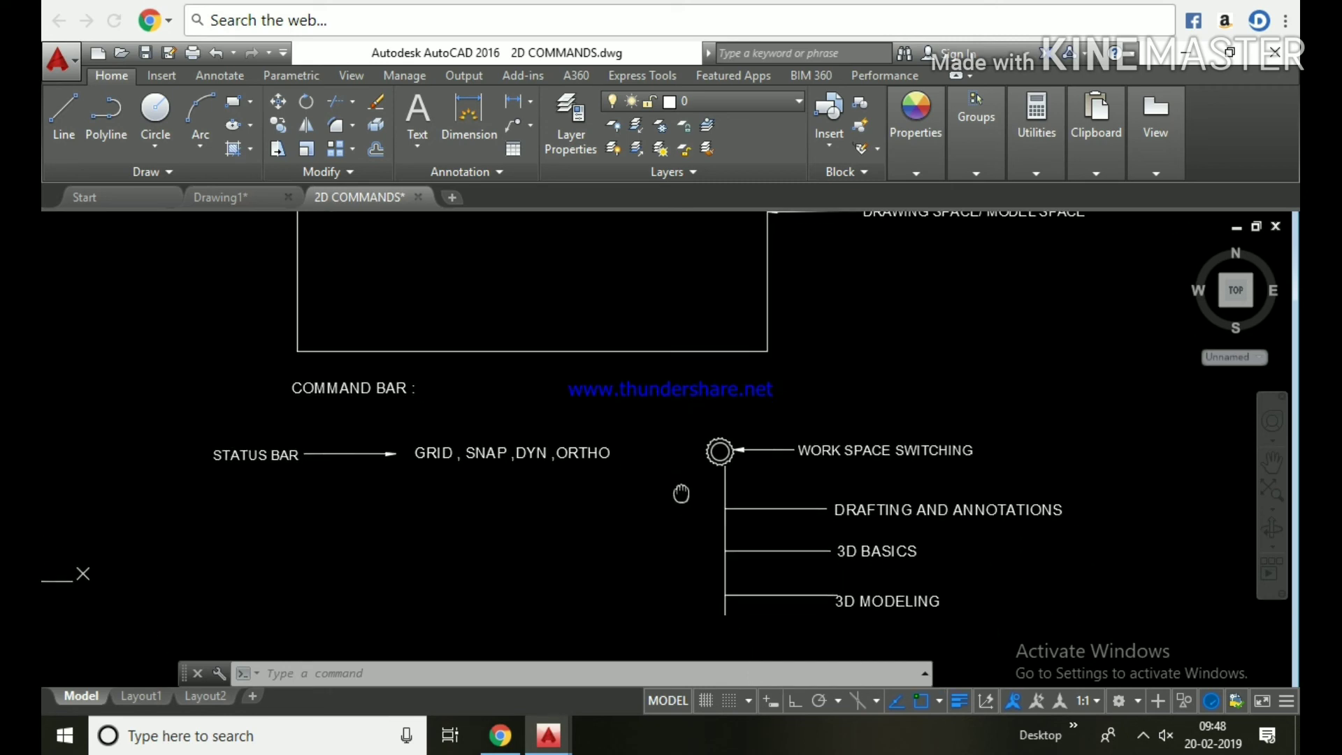
{"action": "left_click", "coordinate": [1119, 703]}
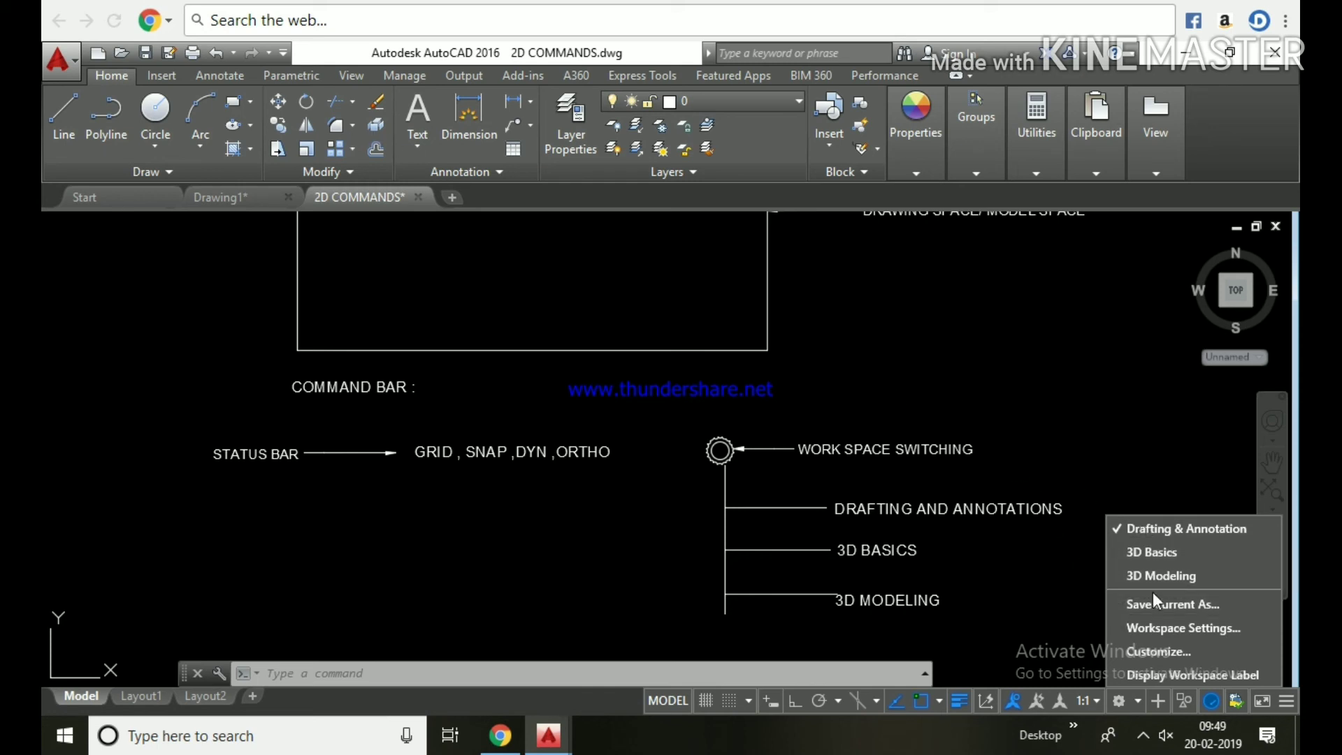
{"action": "key", "text": "Escape"}
{"action": "key", "text": "Escape"}
{"action": "key", "text": "Escape"}
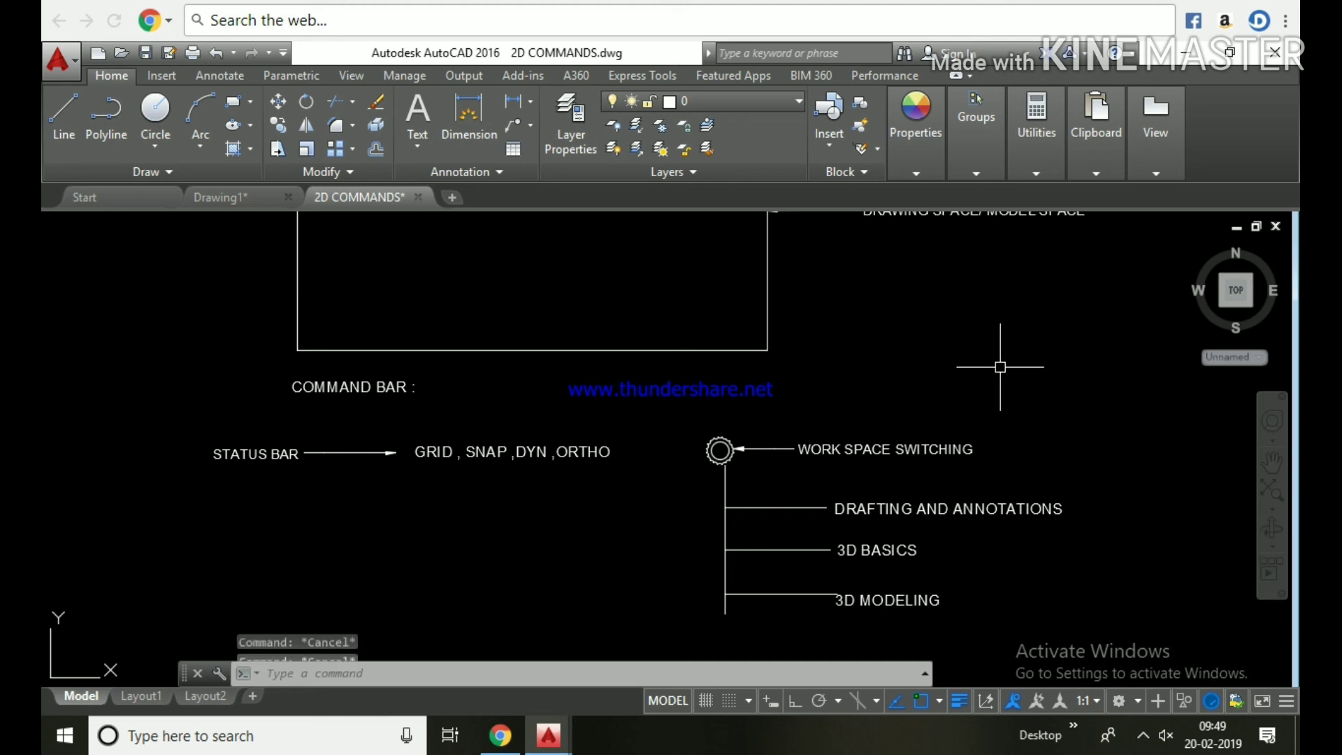
{"action": "scroll", "coordinate": [968, 385], "scroll_direction": "down", "scroll_amount": 3}
{"action": "scroll", "coordinate": [772, 389], "scroll_direction": "down", "scroll_amount": 2}
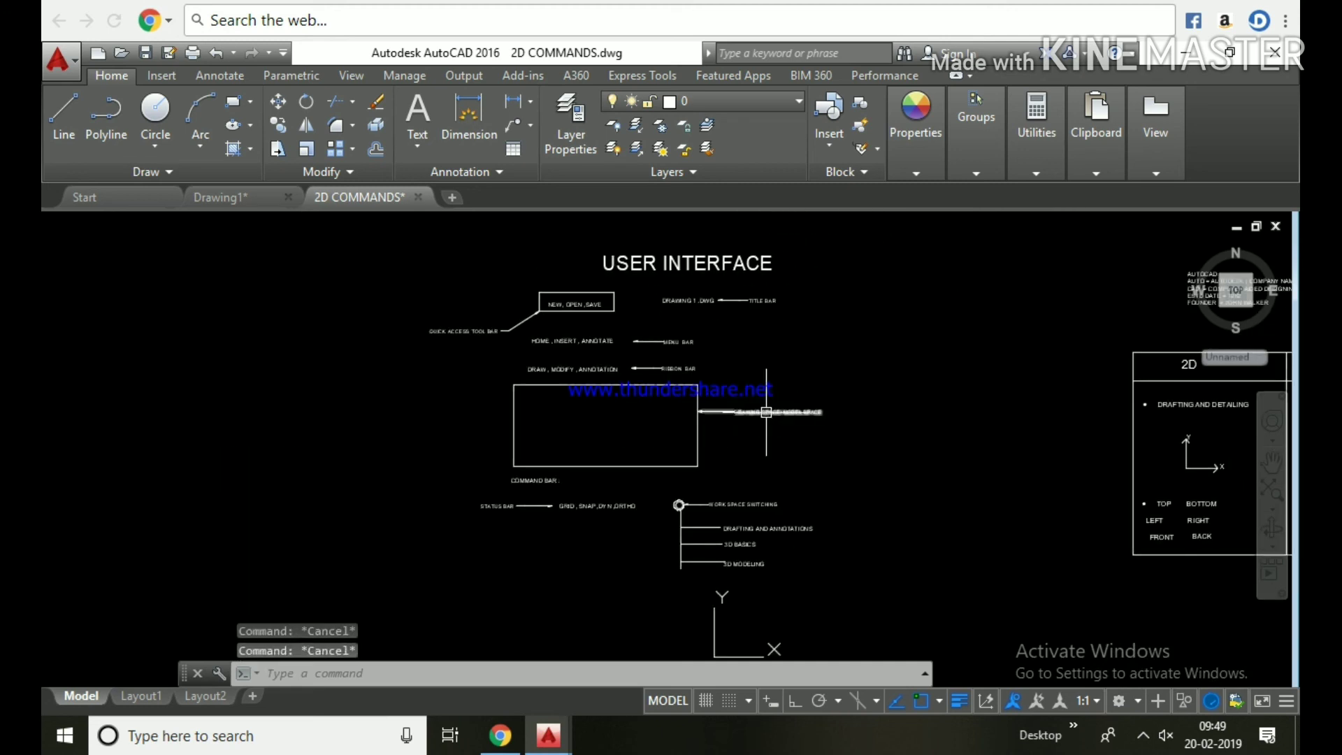
{"action": "scroll", "coordinate": [765, 412], "scroll_direction": "down", "scroll_amount": 2}
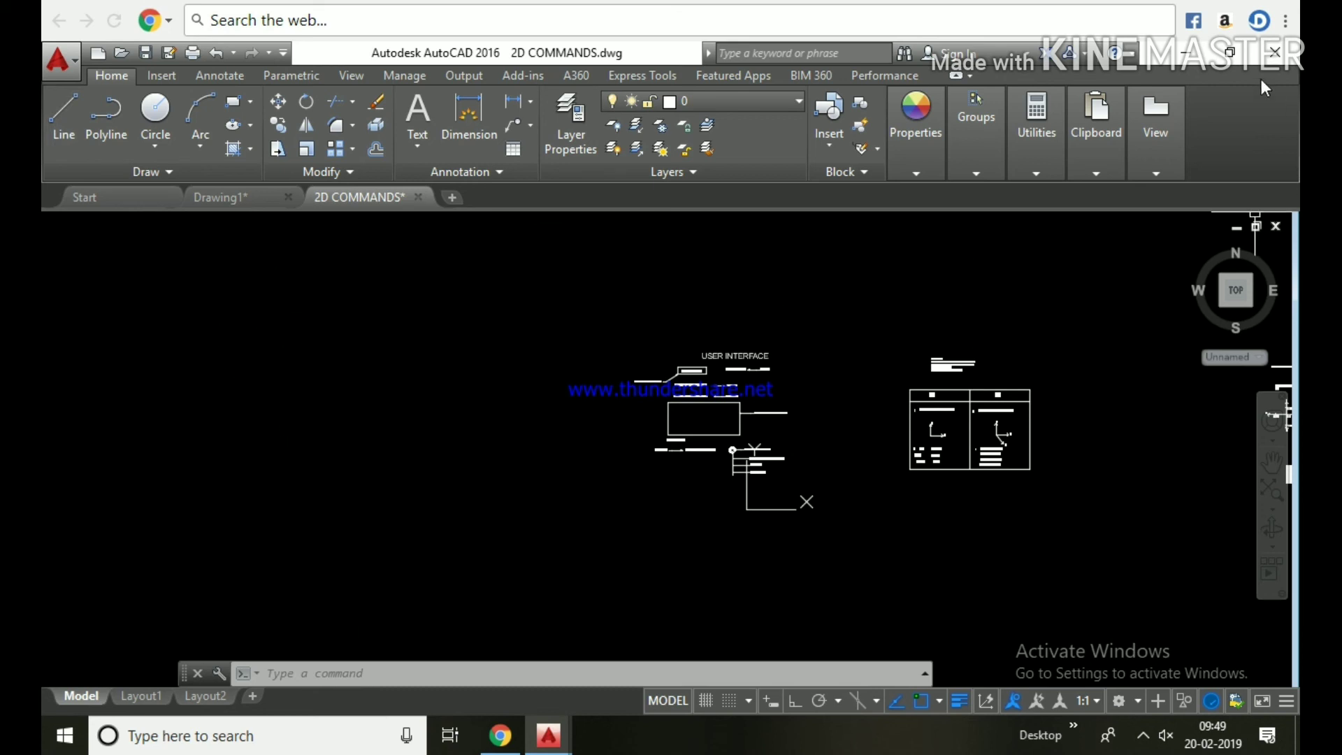
Quit AutoCAD, answering the notes drawing's prompt and saving changes to Drawing1.dwg.
{"action": "left_click", "coordinate": [1273, 60]}
{"action": "left_click", "coordinate": [663, 428]}
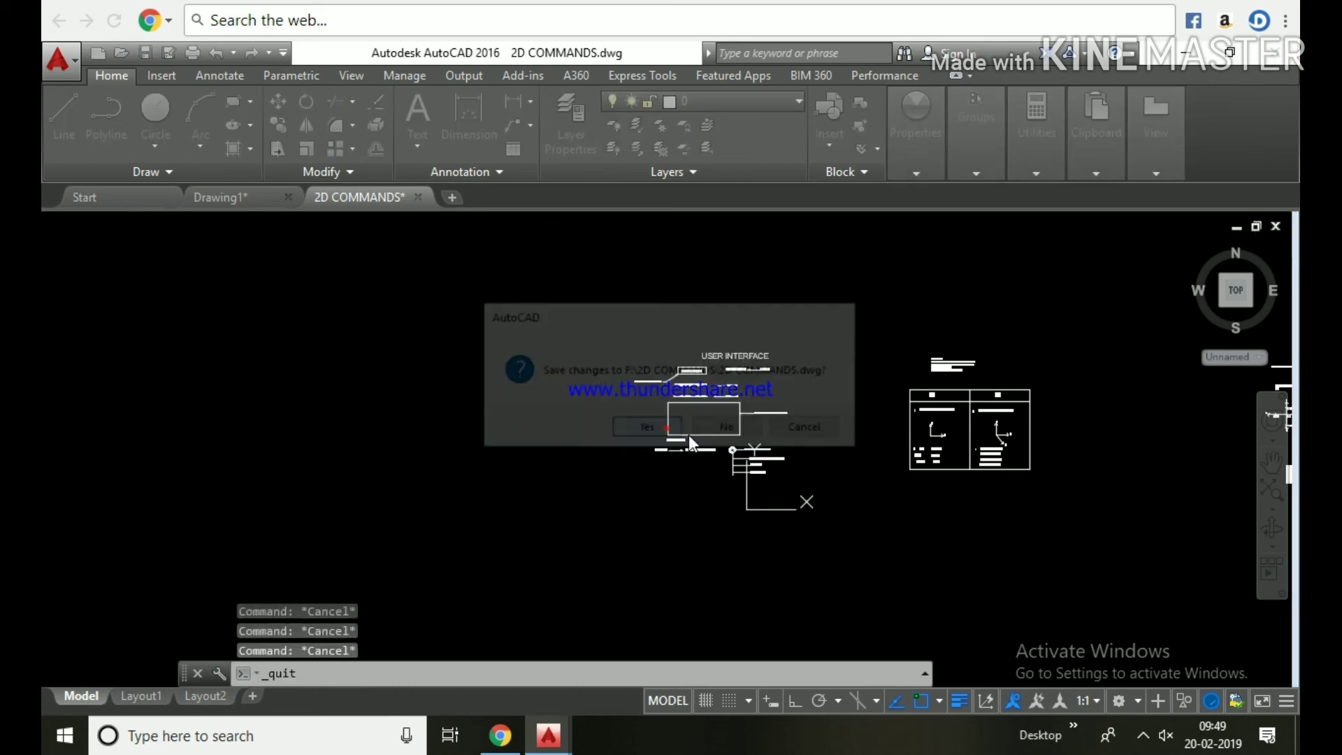
{"action": "left_click", "coordinate": [1143, 735]}
{"action": "left_click", "coordinate": [1205, 616]}
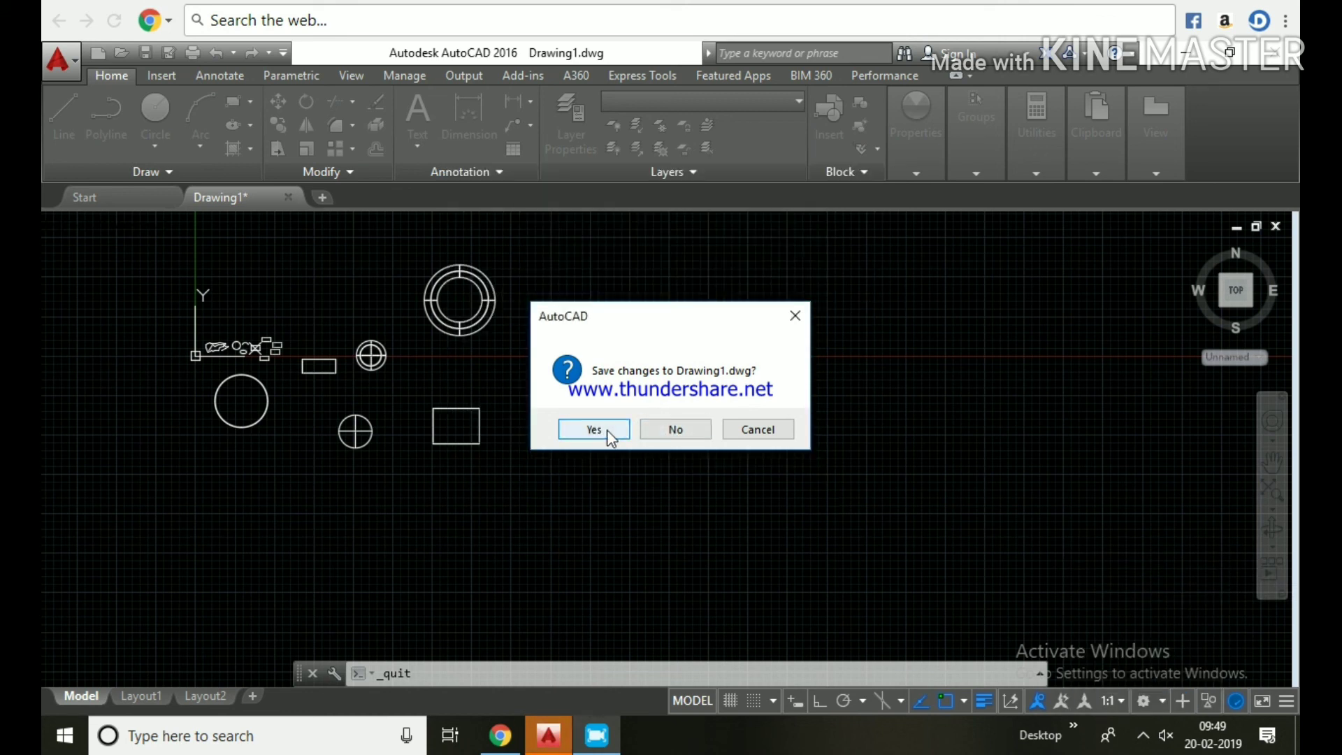
{"action": "left_click", "coordinate": [608, 429]}
{"action": "left_click", "coordinate": [1142, 734]}
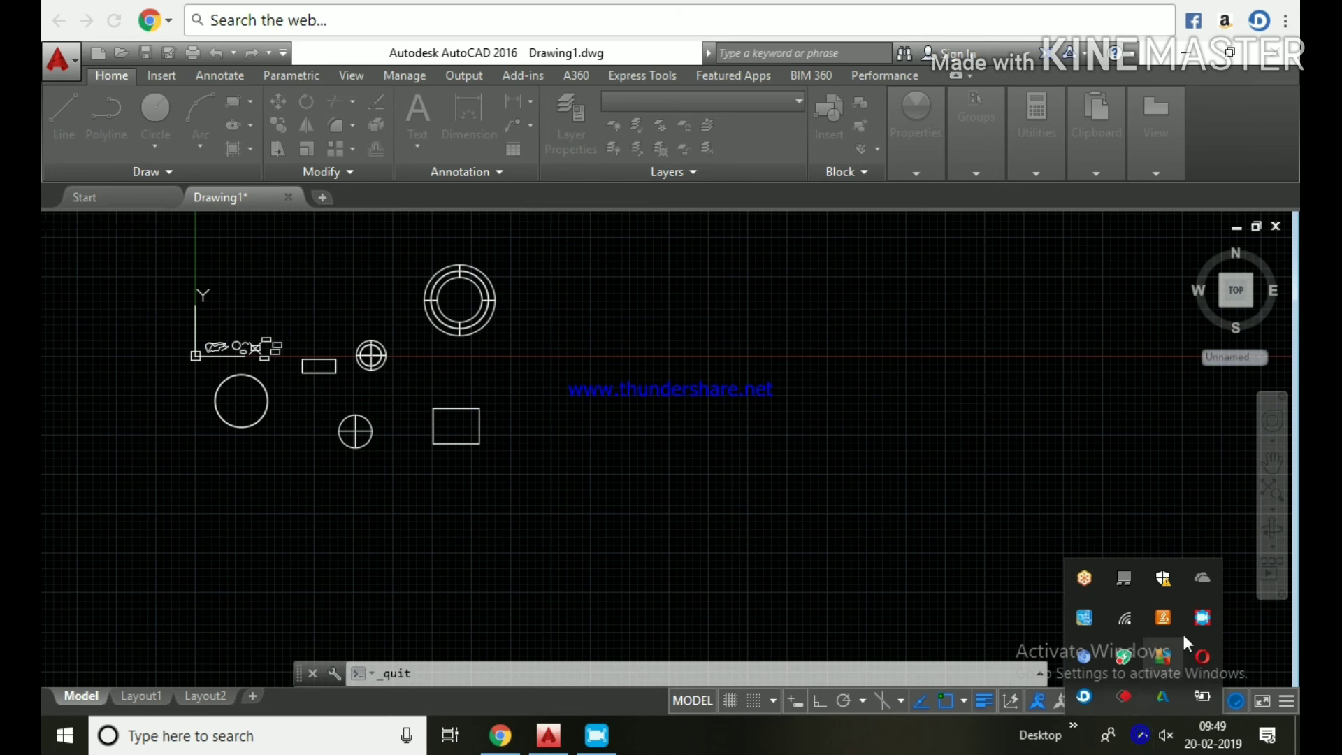